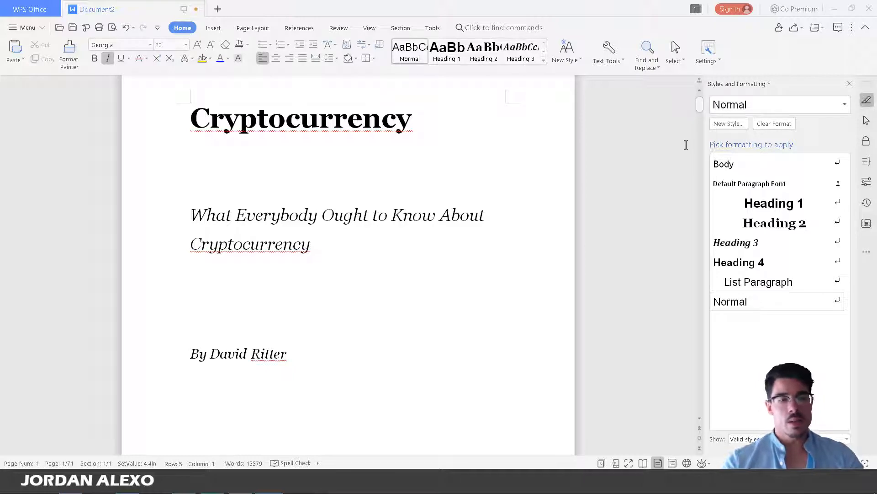
Show the paragraph marks in the document.
left_click_drag(698, 102, 695, 79)
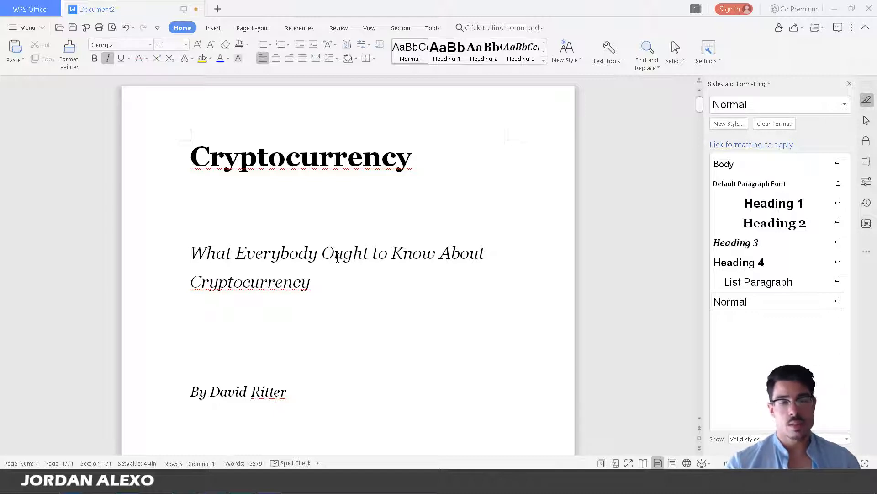
left_click(374, 270)
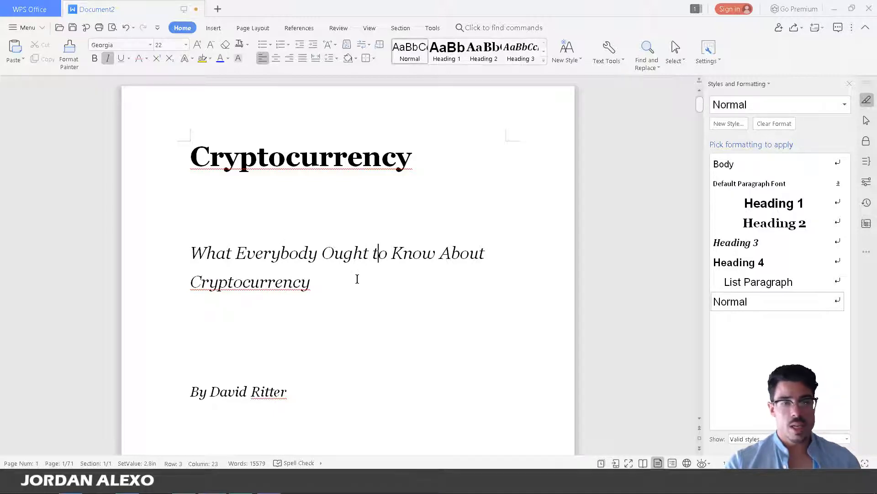
left_click(357, 282)
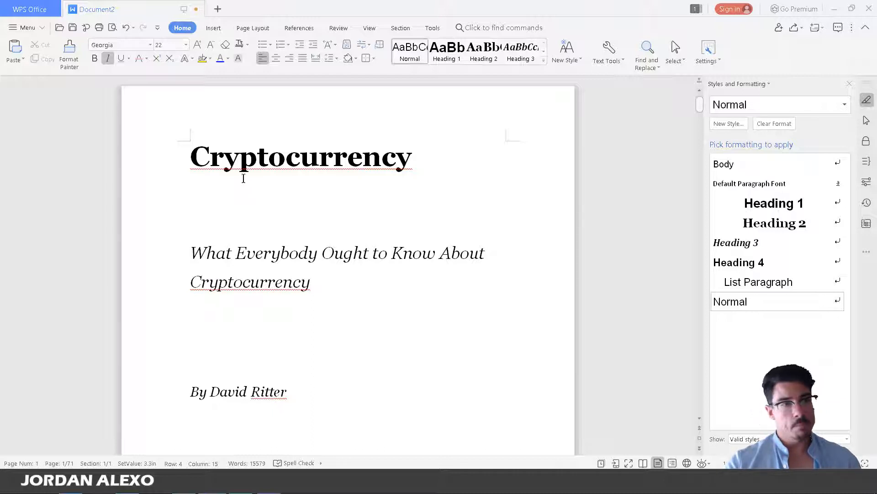
scroll(244, 178, "down", 5)
scroll(238, 159, "up", 5)
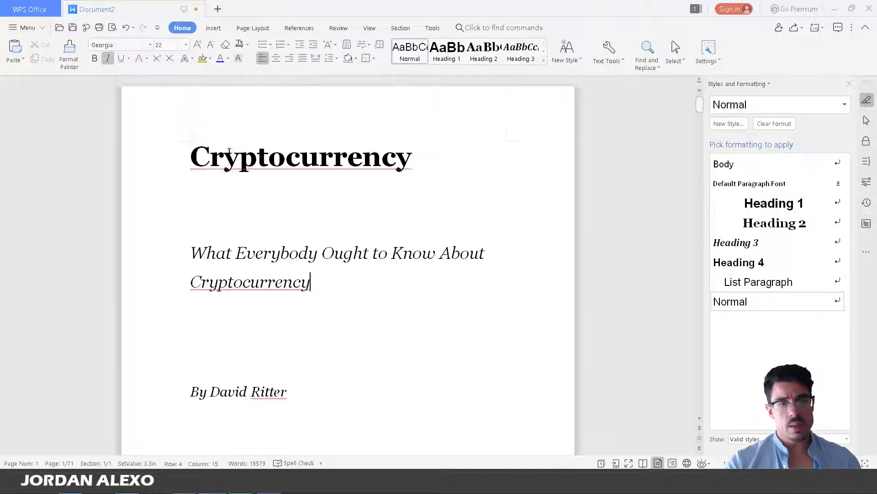
left_click(367, 46)
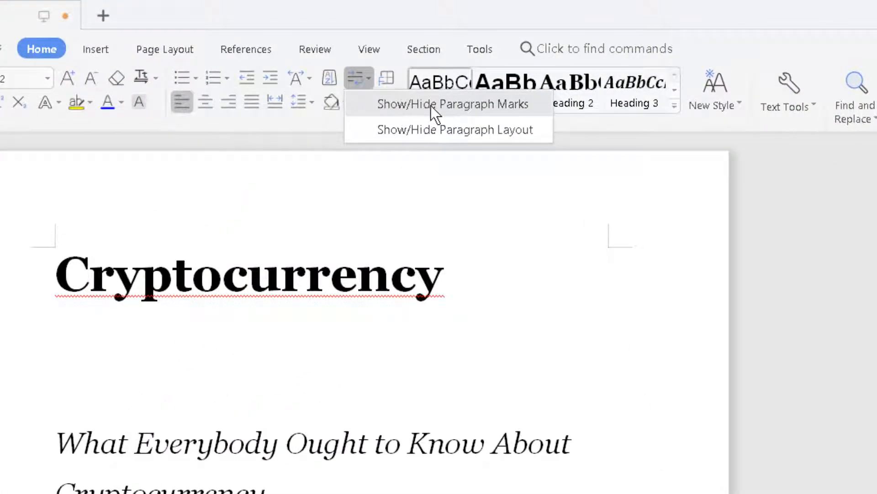
left_click(438, 106)
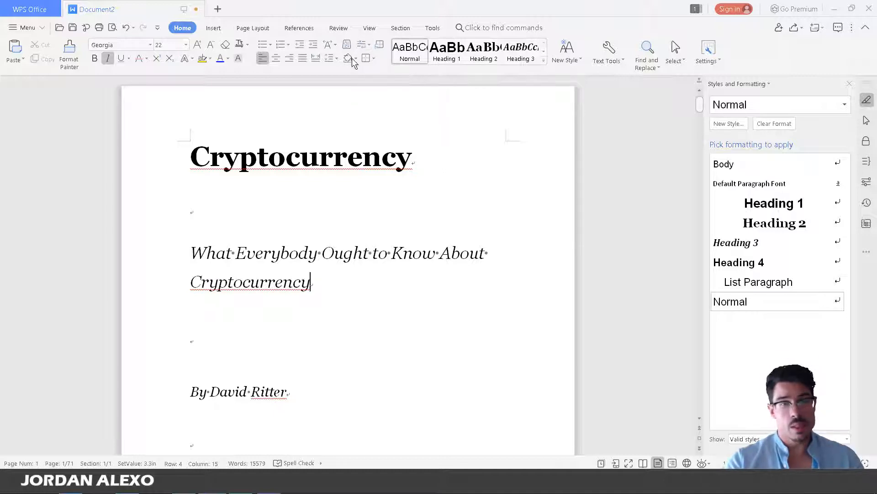
Examine the paragraph marks around the title, subtitle and author line and on the copyright page.
left_click(180, 203)
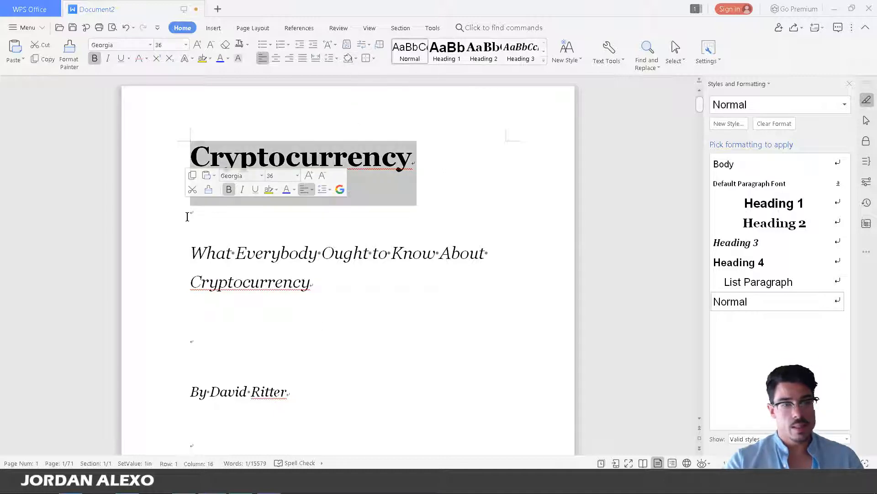
left_click(190, 214)
scroll(192, 233, "down", 3)
left_click(194, 182)
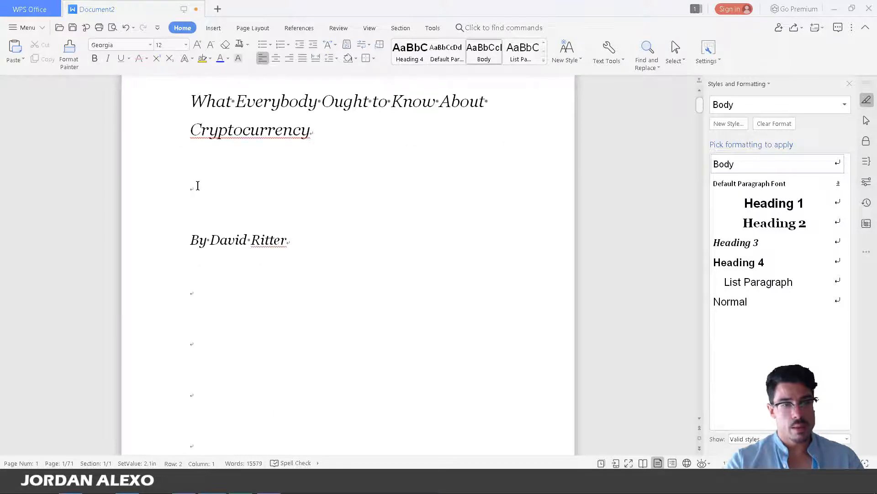
scroll(206, 274, "down", 3)
scroll(202, 315, "down", 10)
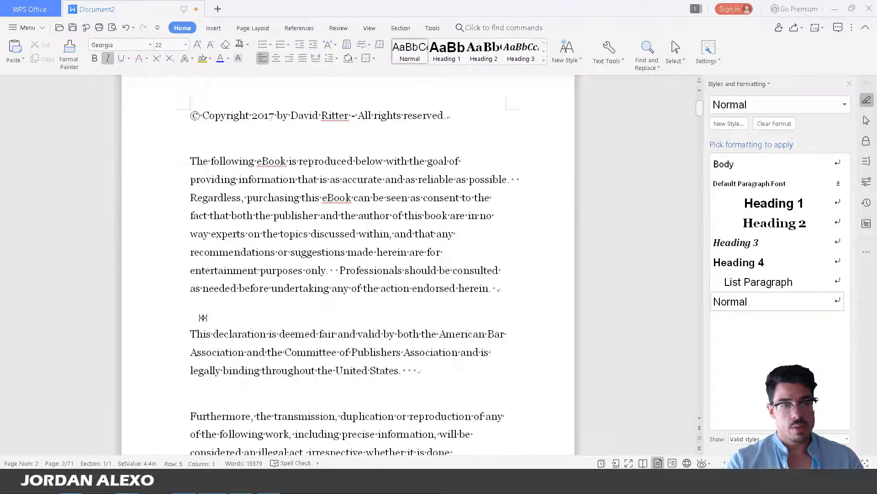
scroll(202, 318, "up", 10)
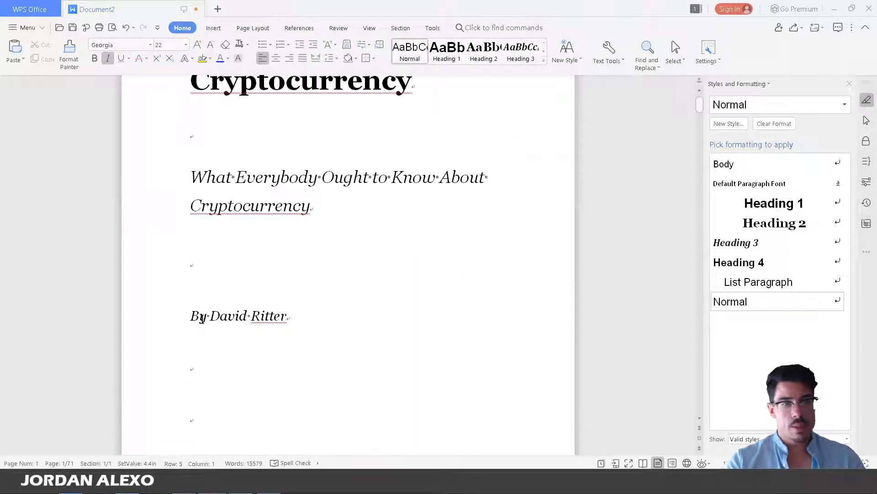
scroll(202, 316, "up", 1)
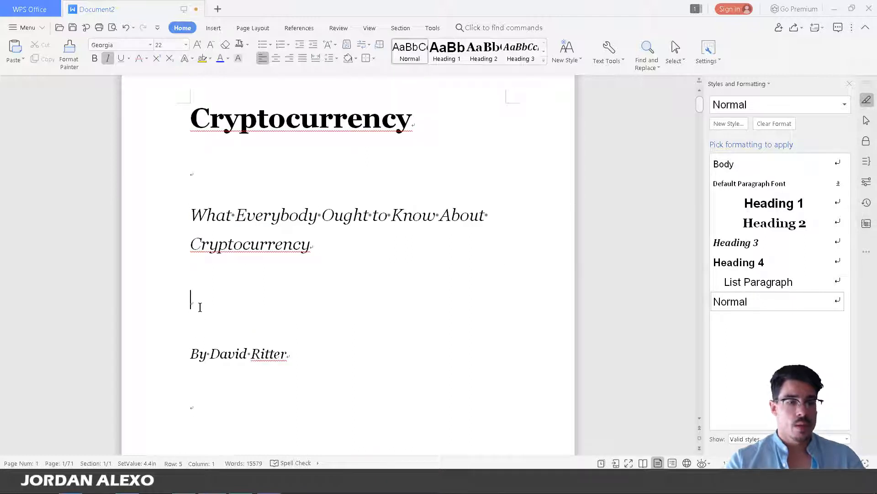
key("ctrl+a")
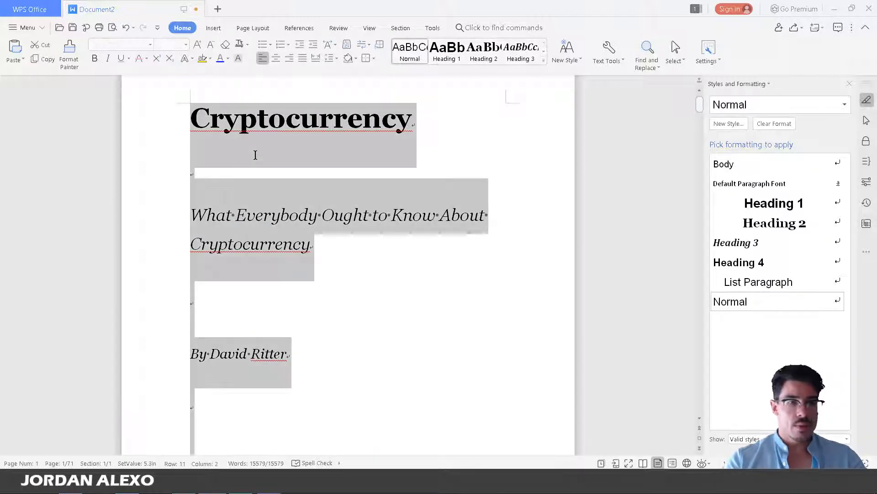
scroll(258, 170, "down", 3)
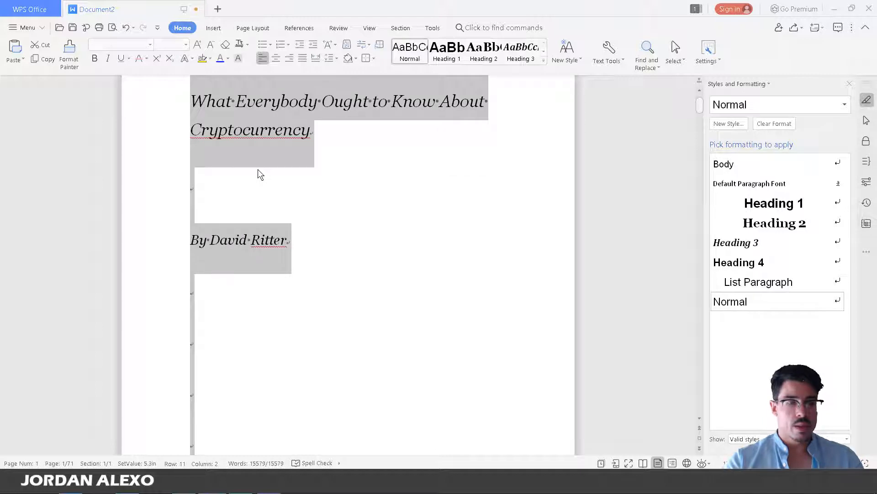
scroll(258, 170, "down", 3)
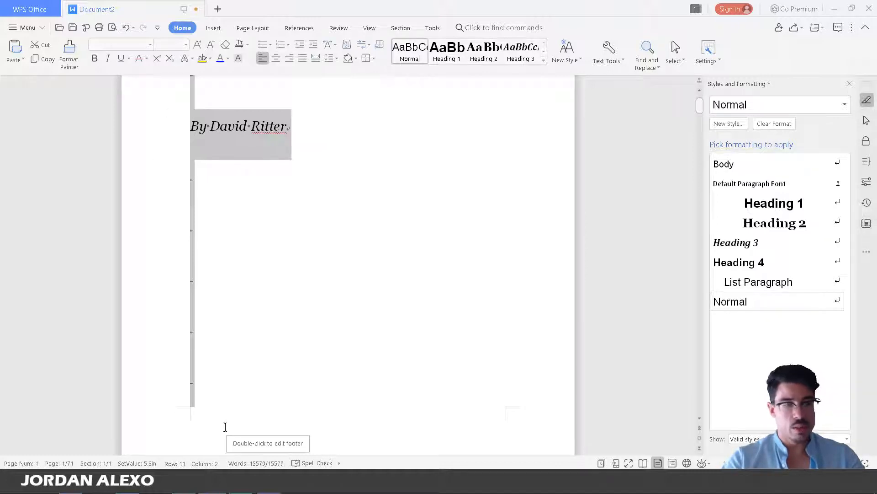
left_click(338, 299)
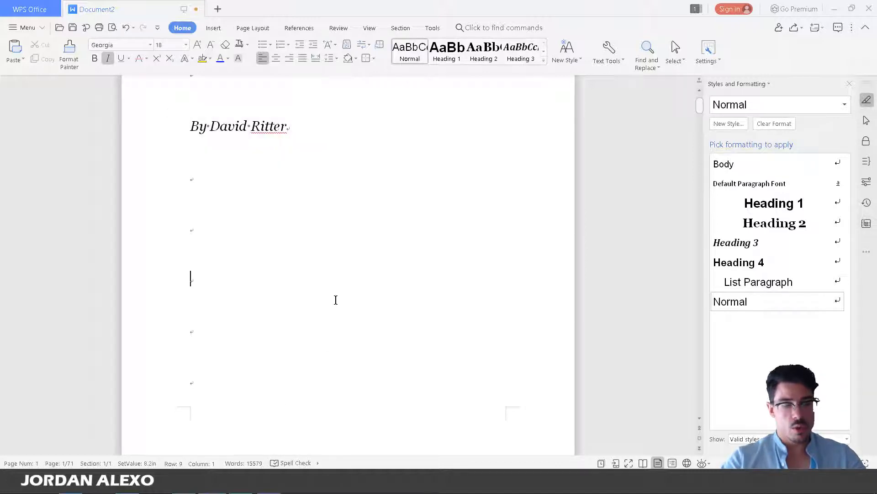
Justify all the text in the document.
key("ctrl+a")
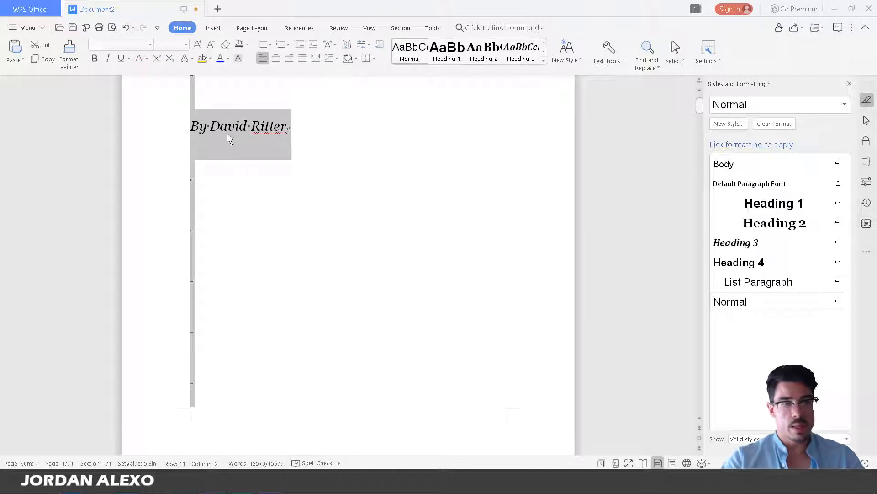
scroll(227, 134, "down", 10)
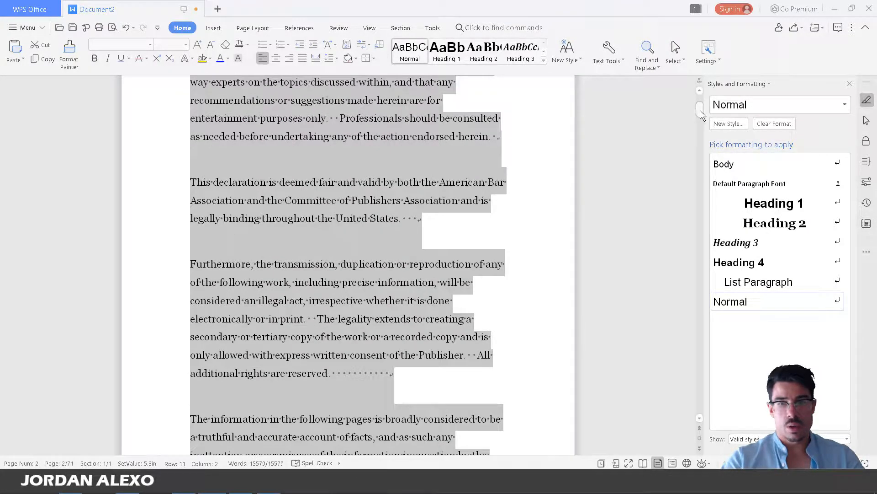
left_click_drag(700, 110, 701, 91)
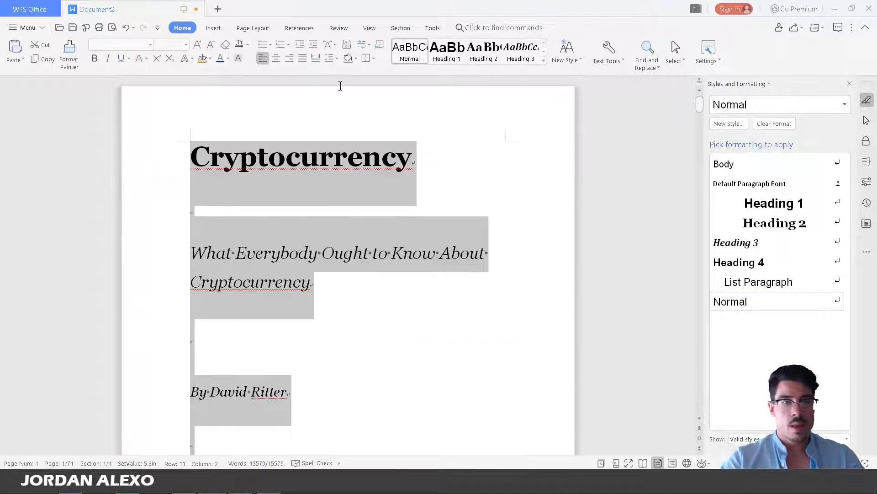
left_click(304, 62)
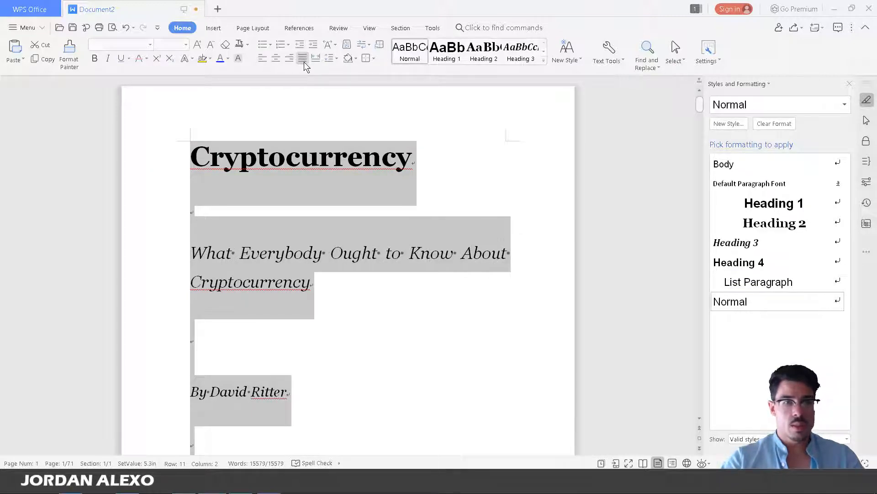
scroll(348, 379, "down", 10)
scroll(339, 375, "down", 10)
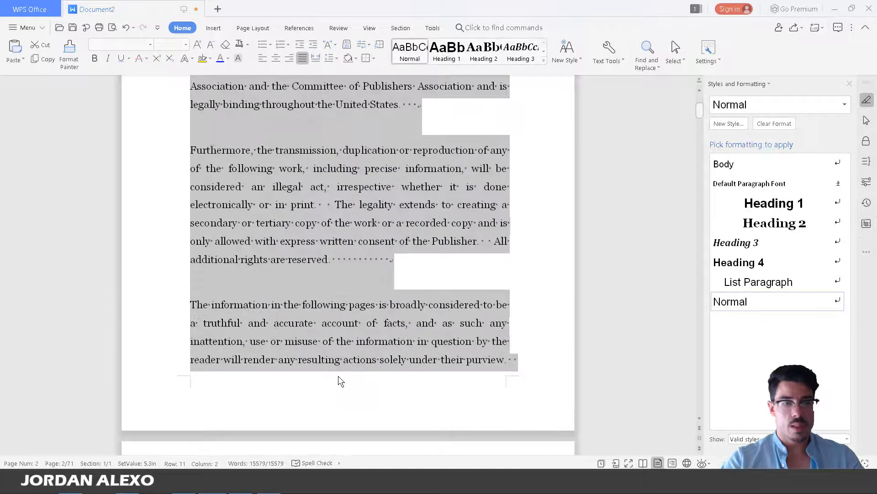
left_click(335, 372)
Review the alignment of the body text around the Introduction and return to the title page.
scroll(334, 372, "down", 15)
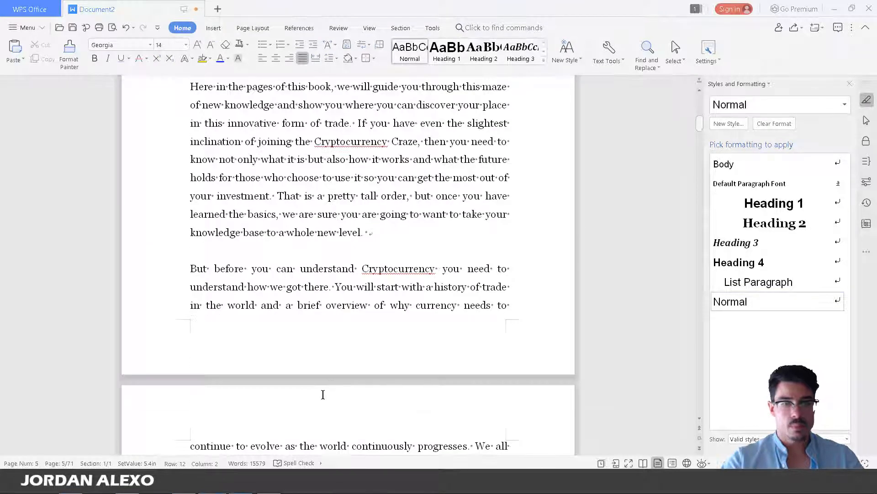
scroll(323, 395, "up", 12)
left_click(308, 371)
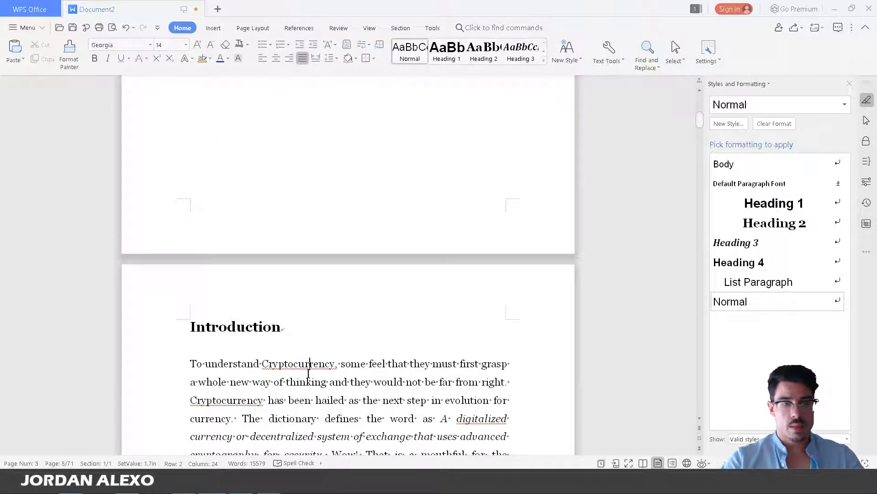
scroll(309, 374, "down", 1)
scroll(308, 379, "down", 5)
scroll(308, 379, "up", 6)
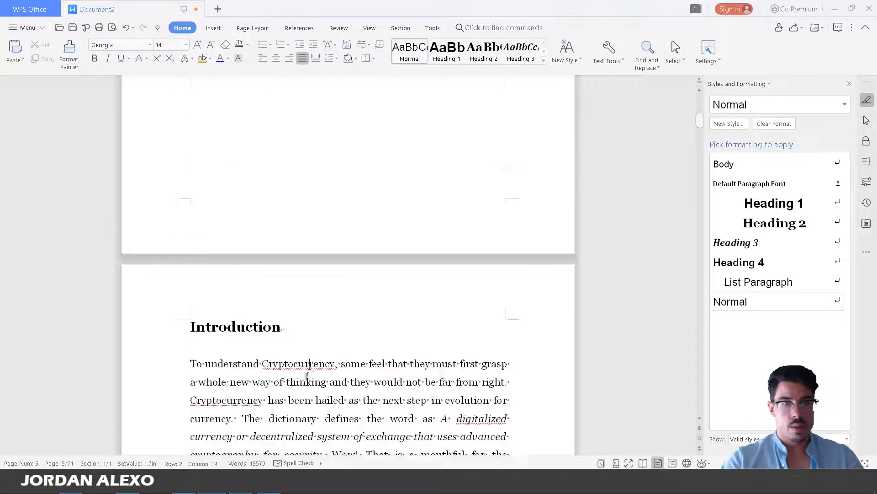
left_click_drag(698, 125, 698, 94)
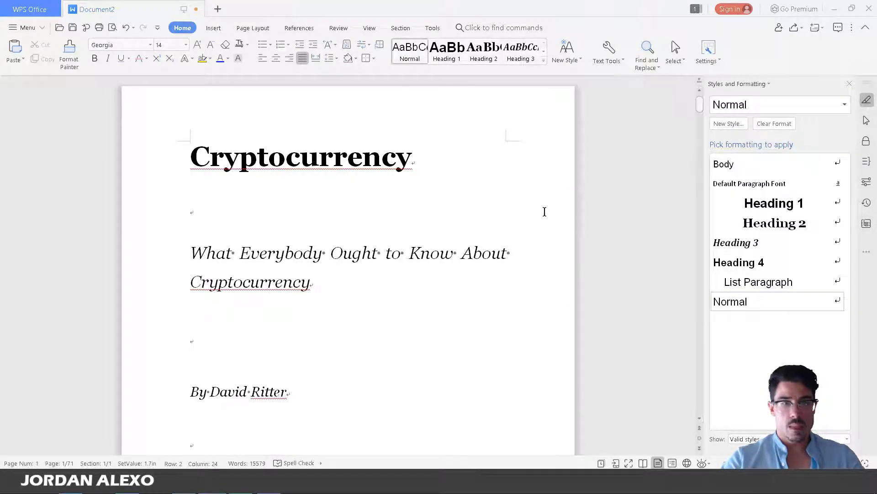
Select the copyright page text from the copyright line through "solely under their purview.".
scroll(480, 237, "down", 4)
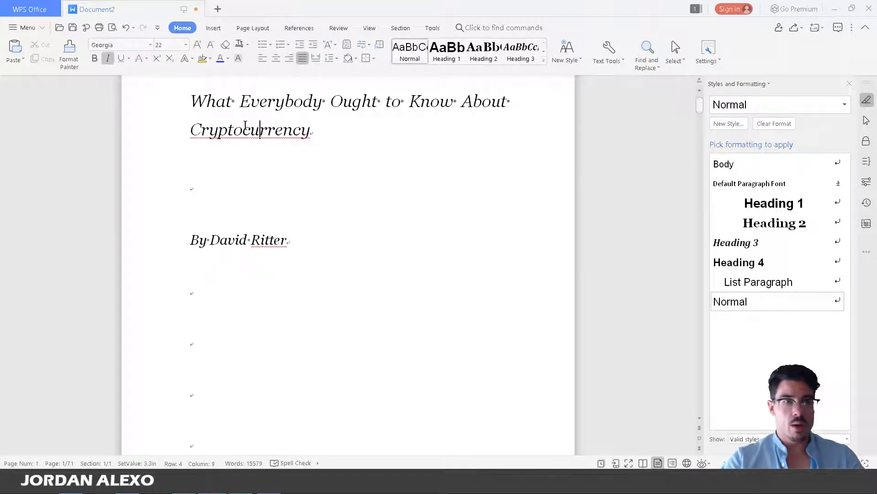
left_click(250, 131)
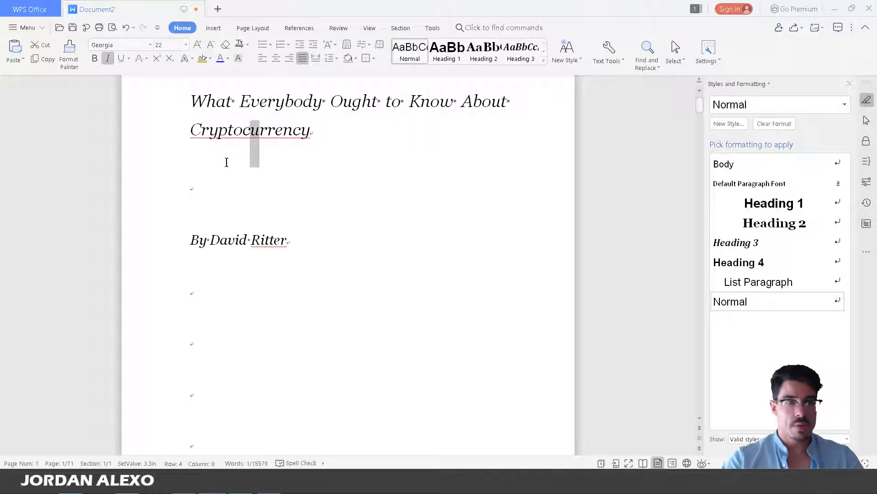
scroll(304, 149, "down", 1)
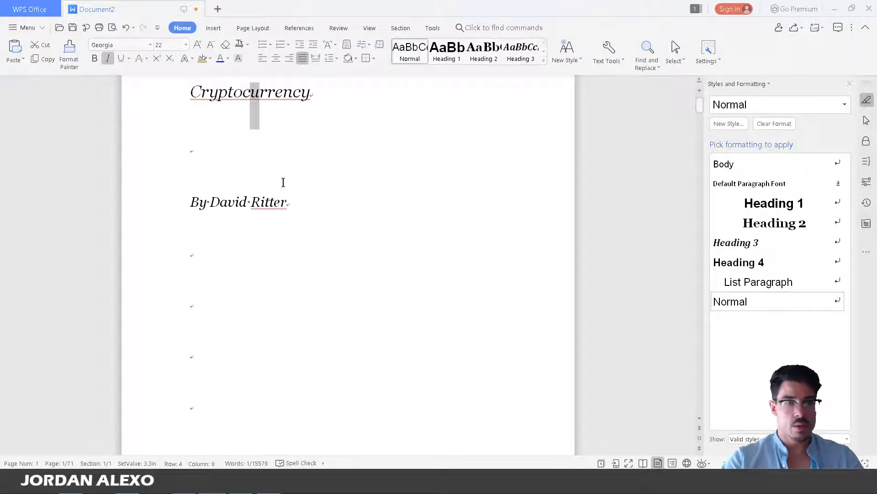
scroll(282, 183, "down", 6)
scroll(279, 185, "down", 6)
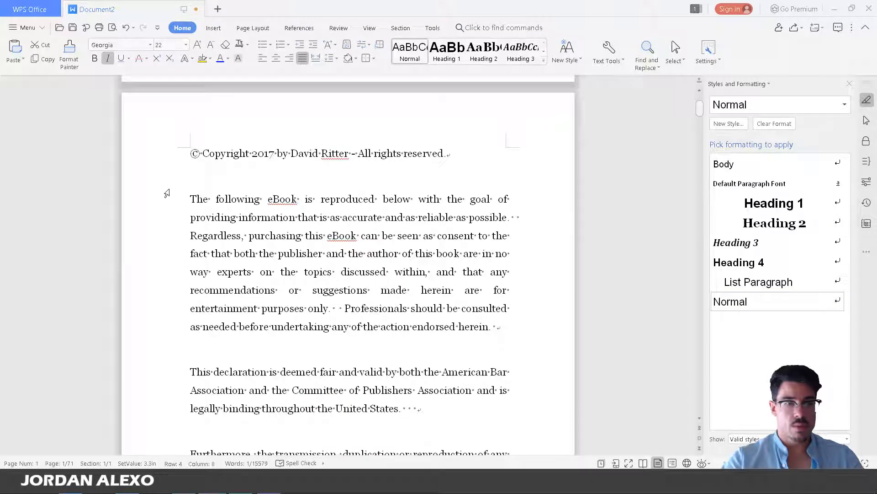
left_click_drag(176, 153, 442, 402)
scroll(428, 399, "down", 3)
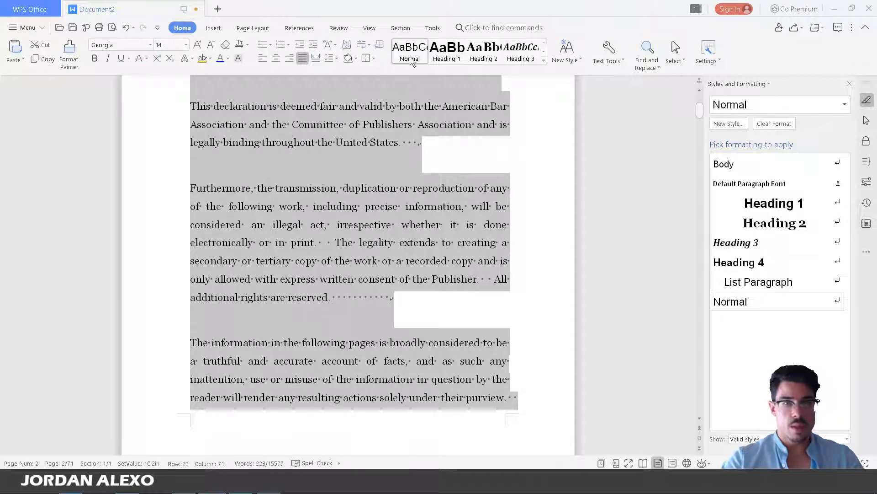
scroll(404, 265, "up", 10)
scroll(404, 273, "down", 7)
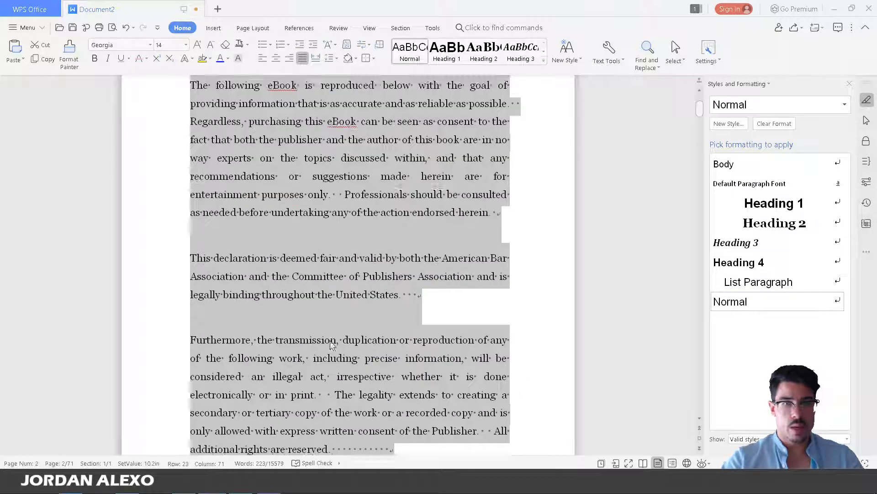
scroll(332, 345, "down", 1)
Check the font, size and alignment settings of the Normal style without changing them.
right_click(409, 55)
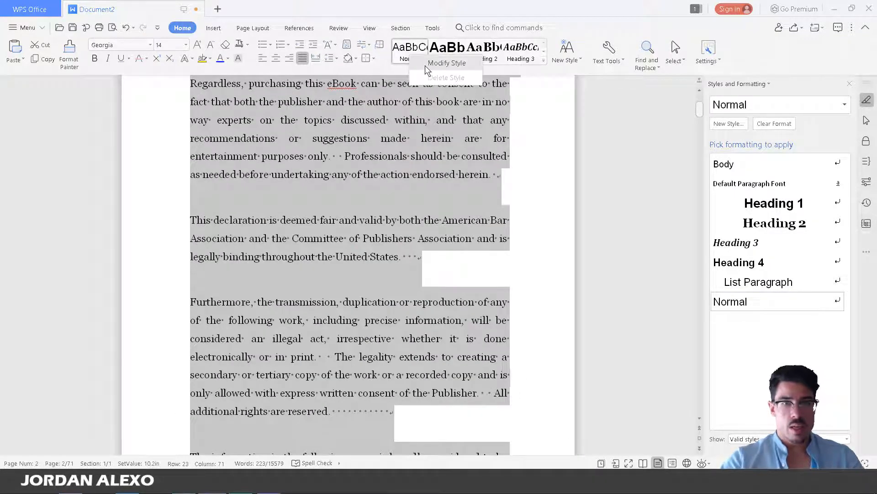
left_click(425, 66)
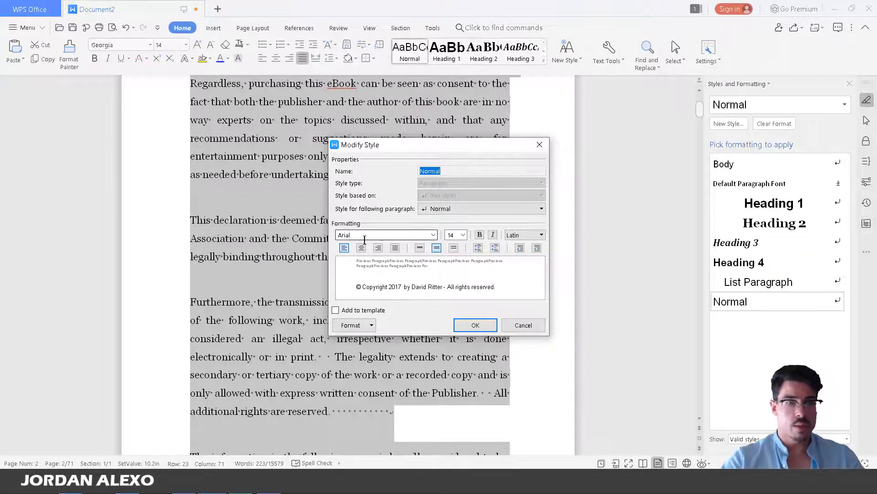
left_click(474, 325)
Apply the Normal style to the selected copyright text.
scroll(382, 173, "down", 1)
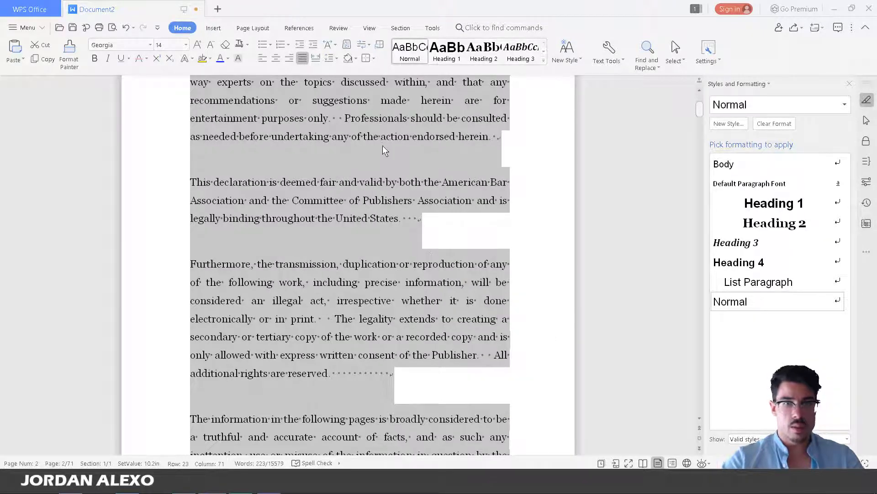
left_click(408, 52)
scroll(350, 185, "down", 4)
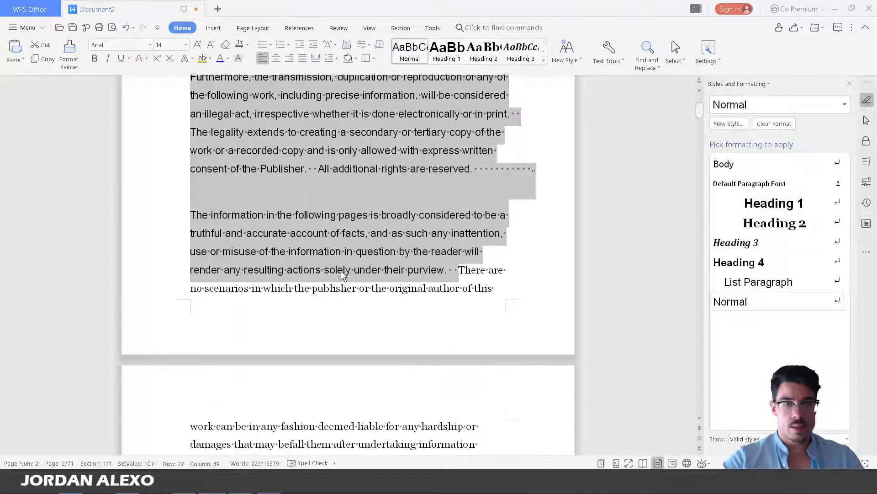
Apply the Normal style to the copyright page text from the copyright line through "described herein.".
scroll(457, 256, "down", 2)
left_click_drag(512, 246, 352, 196)
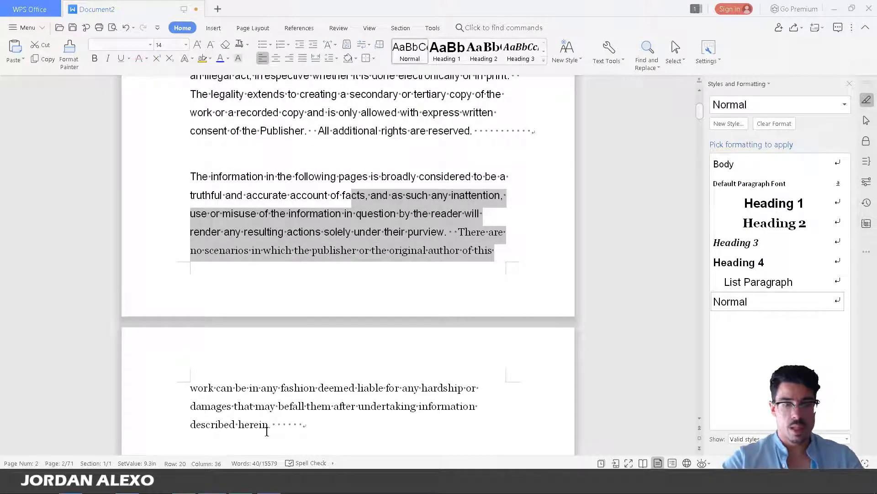
left_click_drag(267, 431, 176, 230)
scroll(187, 270, "up", 5)
scroll(176, 281, "up", 4)
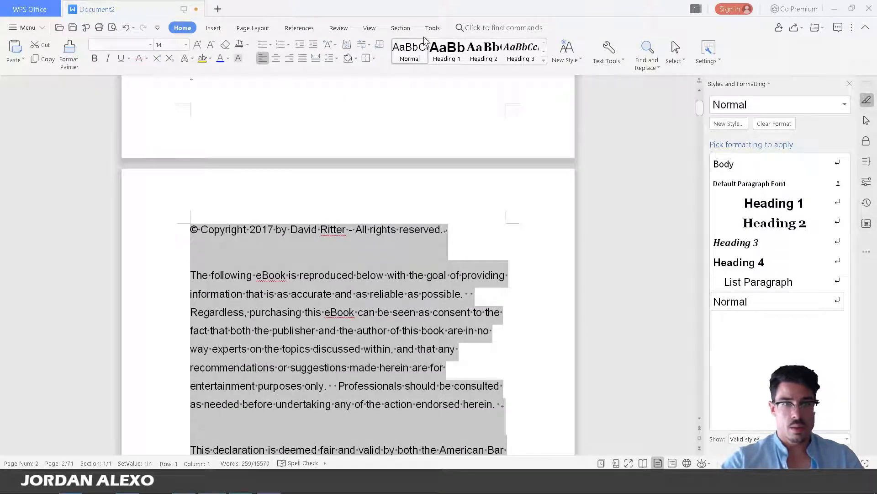
left_click(415, 49)
scroll(331, 320, "down", 12)
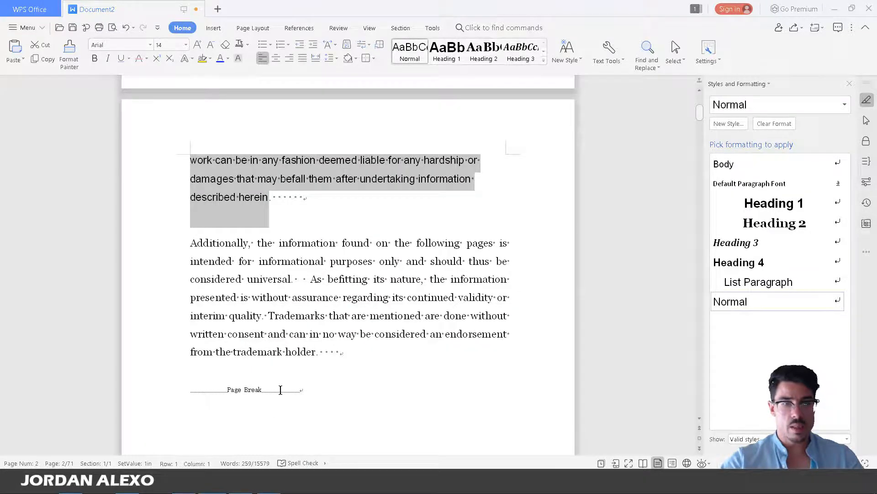
Undo the Normal style changes on the copyright page text and deselect it.
scroll(311, 389, "up", 4)
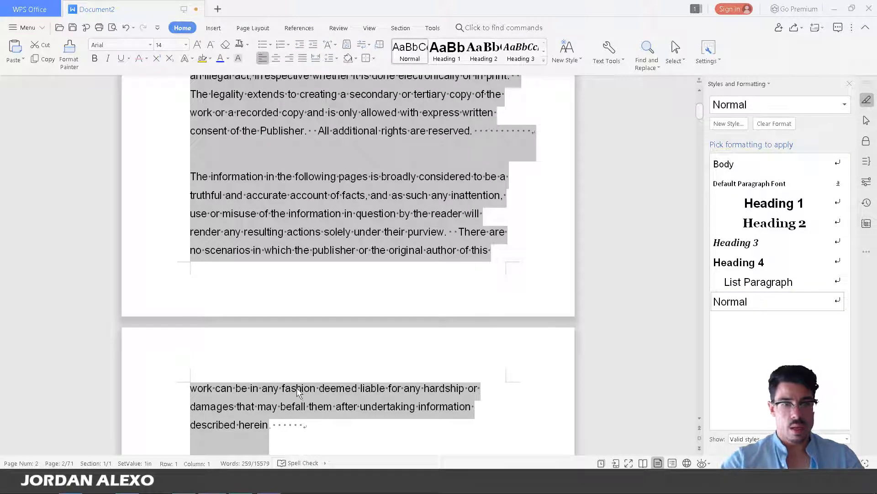
scroll(298, 370, "up", 6)
key("ctrl+z")
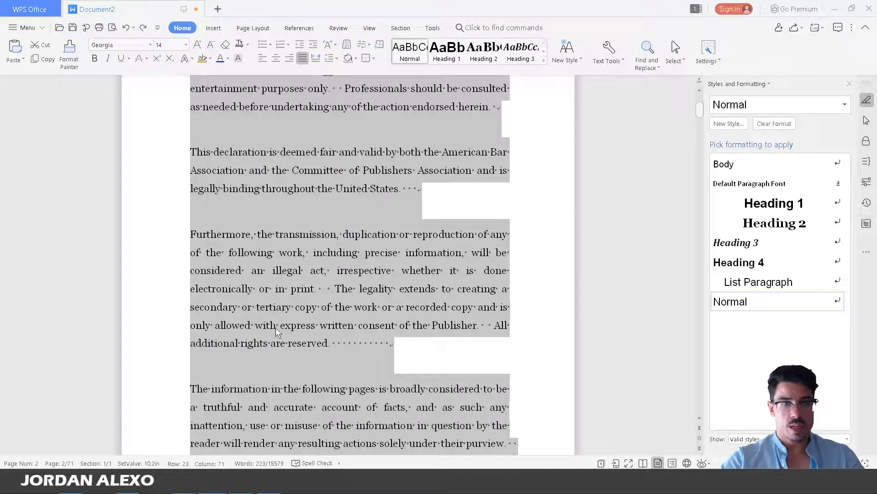
left_click(310, 261)
Modify the Heading 1 style to use the Georgia font.
scroll(311, 262, "up", 8)
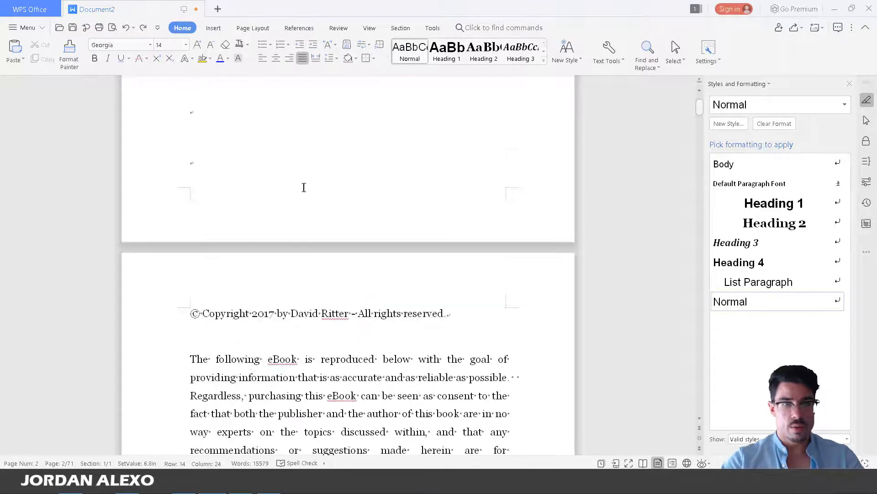
scroll(309, 402, "up", 10)
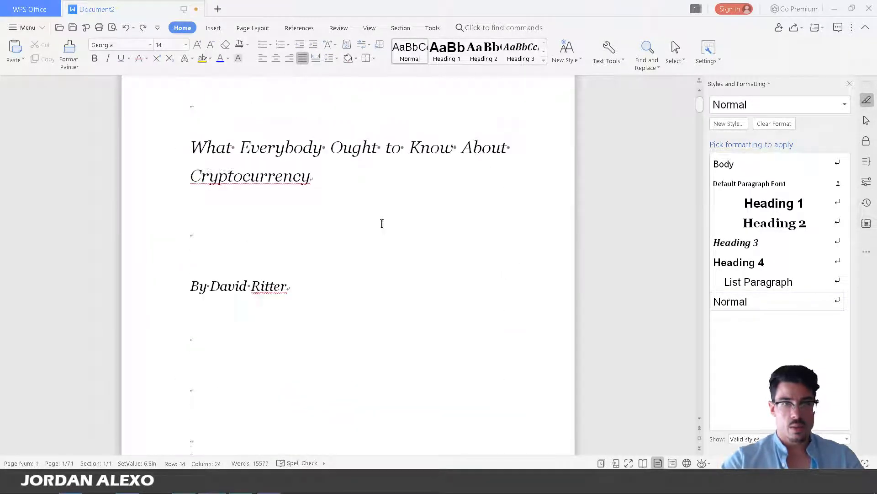
right_click(445, 57)
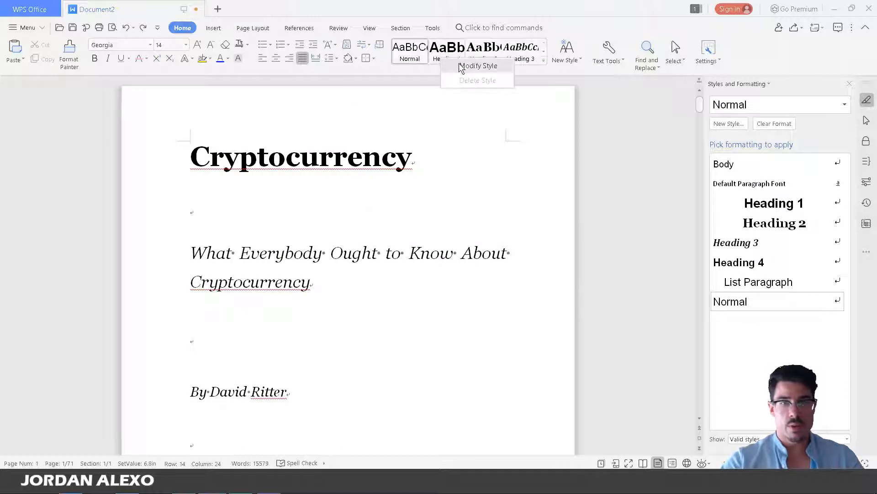
left_click(461, 70)
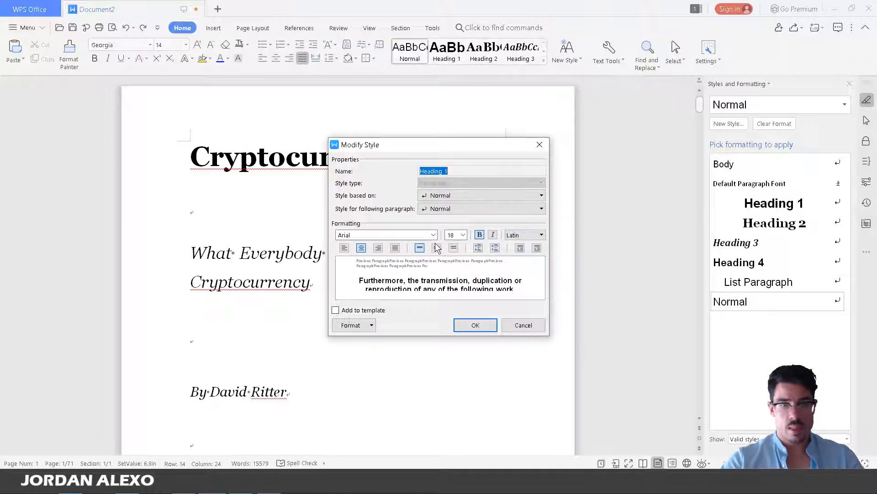
left_click(433, 235)
scroll(393, 282, "down", 6)
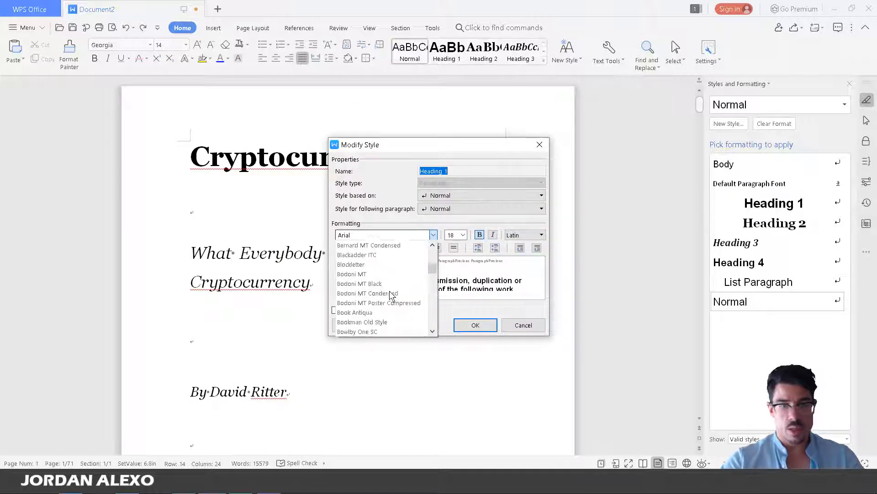
left_click(380, 233)
left_click(375, 232)
type("Georg")
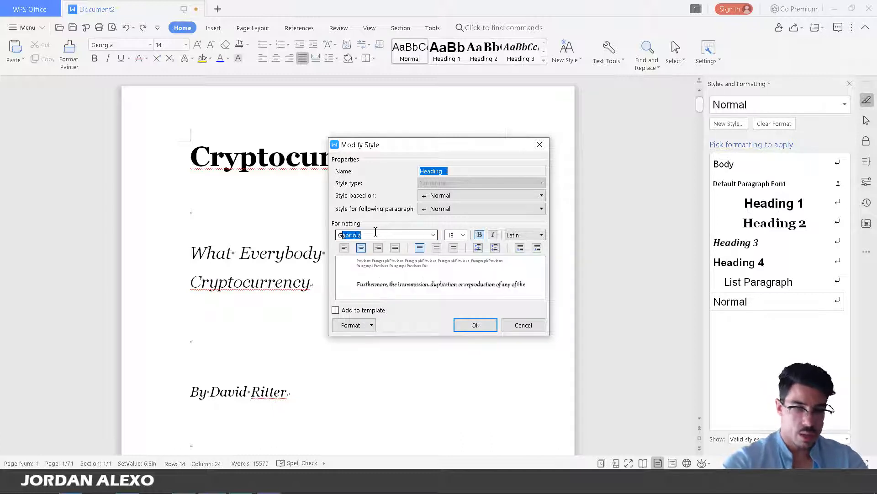
left_click(474, 324)
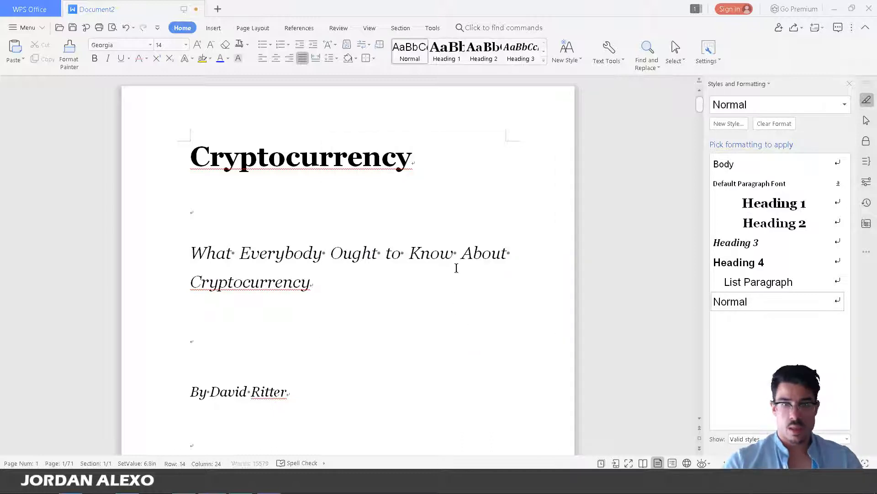
Check the font, size and alignment settings of the Heading 2 style without changing them.
right_click(476, 63)
left_click(507, 73)
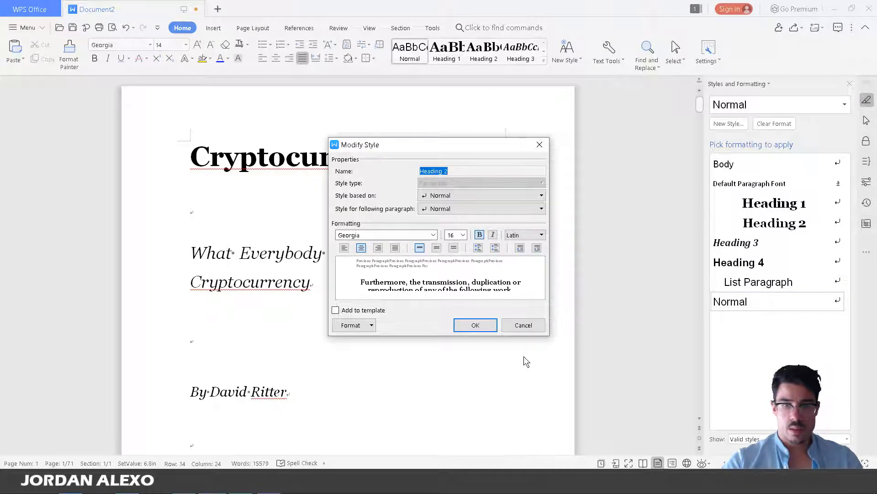
left_click(523, 326)
Modify the Heading 3 style to use the Georgia font.
right_click(514, 56)
left_click(526, 65)
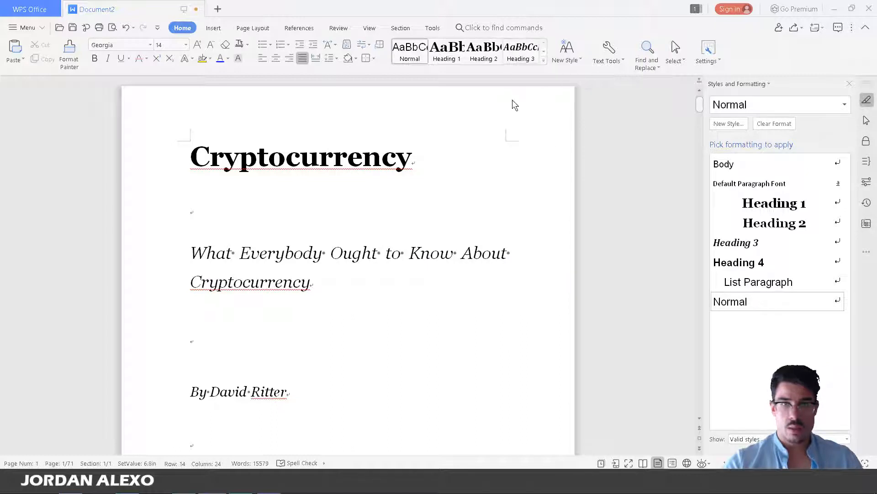
left_click(433, 235)
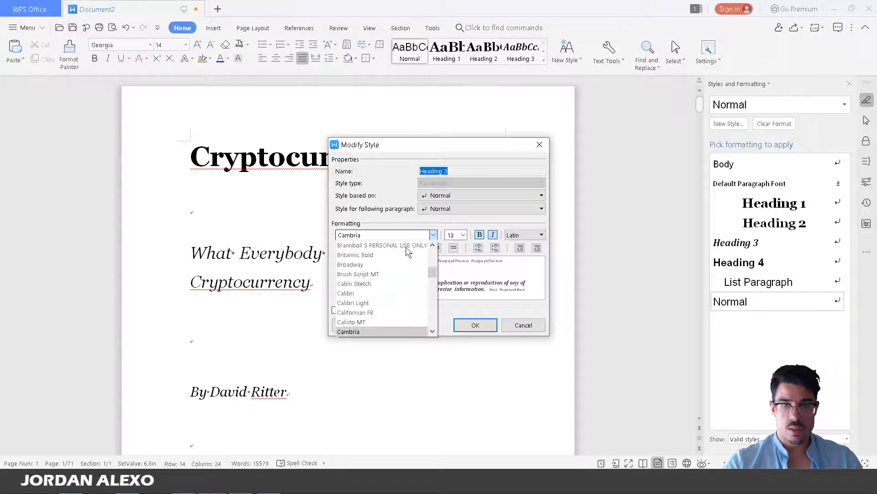
left_click(368, 235)
type("Geo")
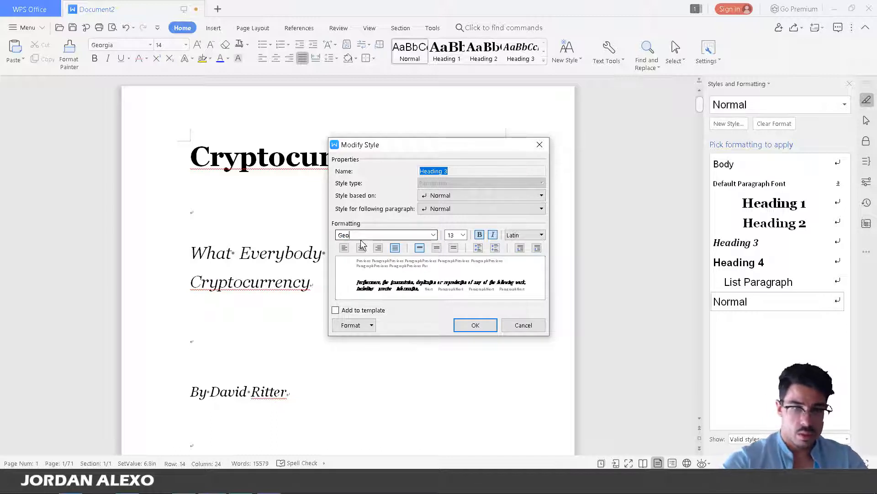
type("grgia")
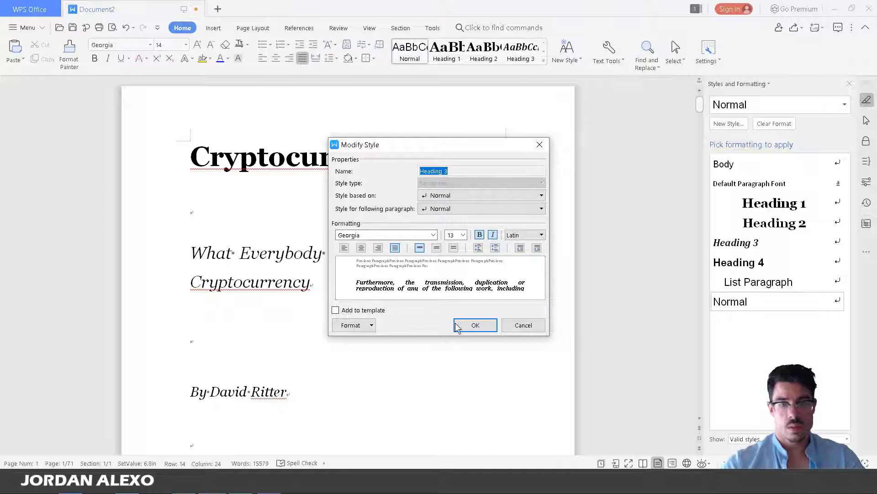
left_click(458, 327)
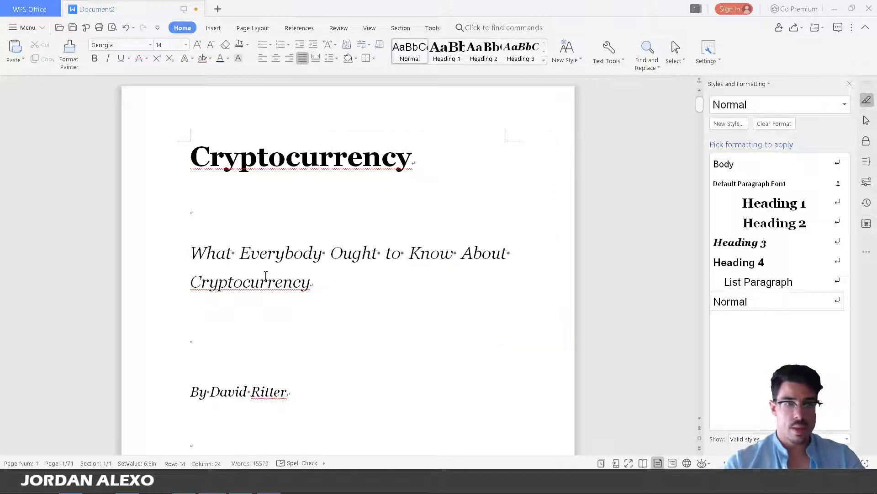
Center the title, subtitle and author line on the title page.
scroll(242, 276, "down", 4)
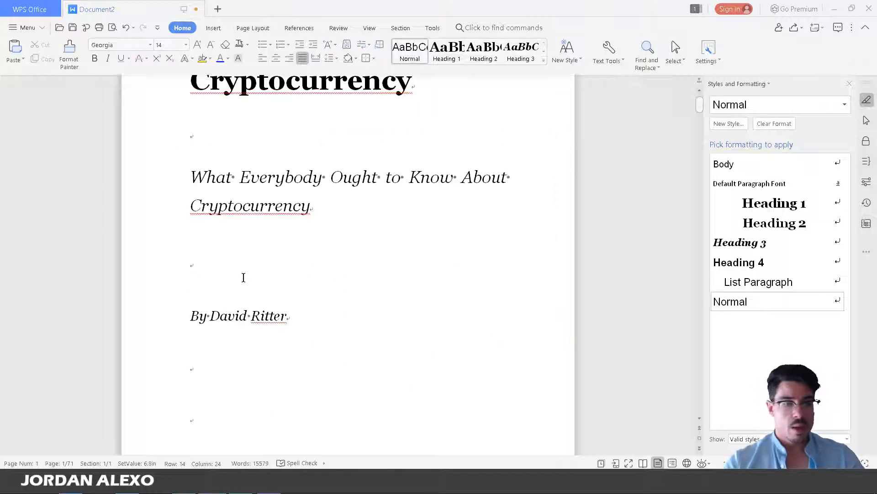
scroll(218, 249, "up", 4)
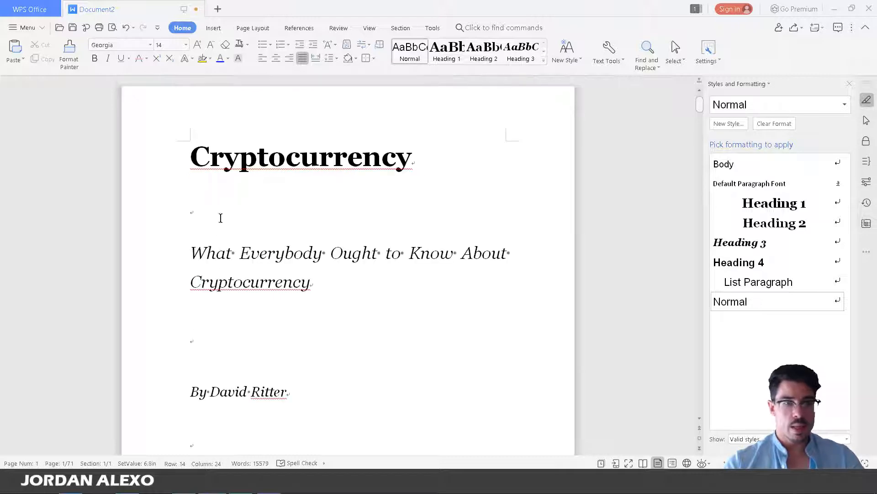
left_click_drag(363, 383, 196, 137)
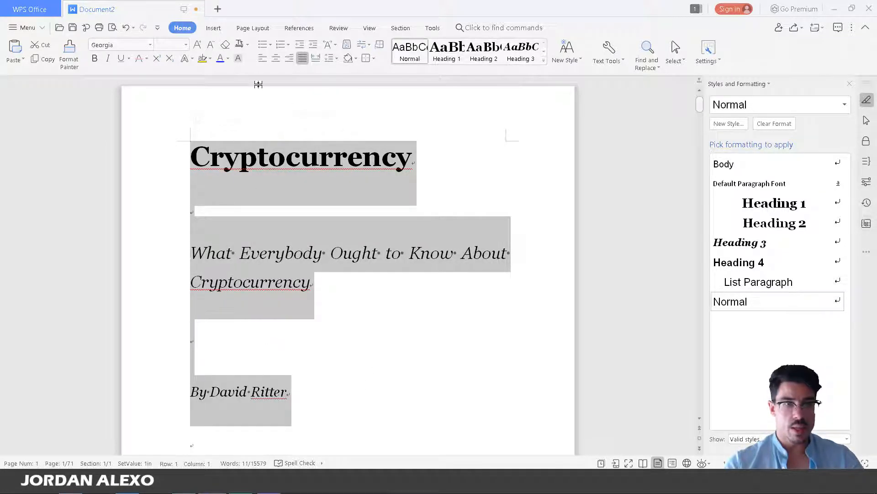
left_click(275, 58)
left_click(366, 191)
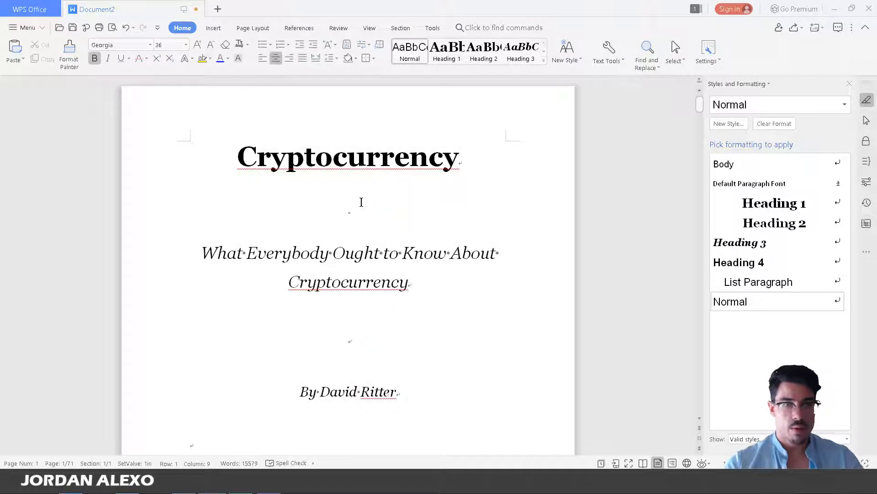
scroll(349, 222, "down", 3)
scroll(350, 222, "up", 3)
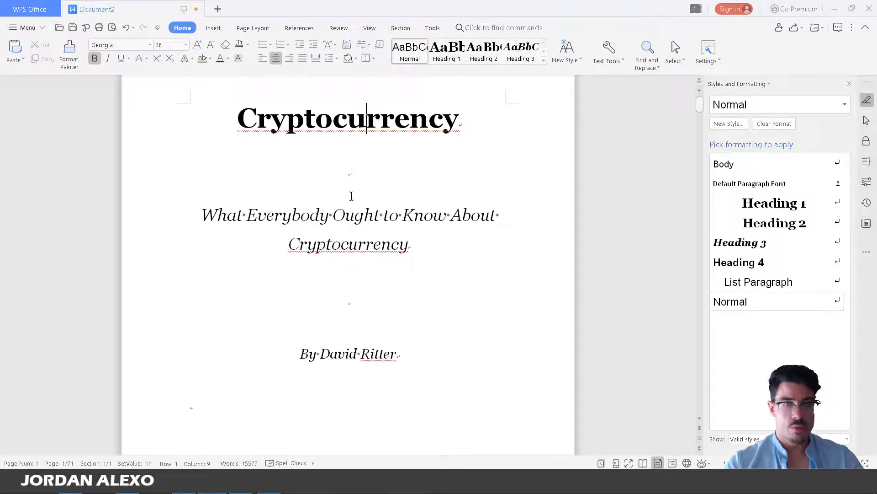
scroll(270, 155, "up", 1)
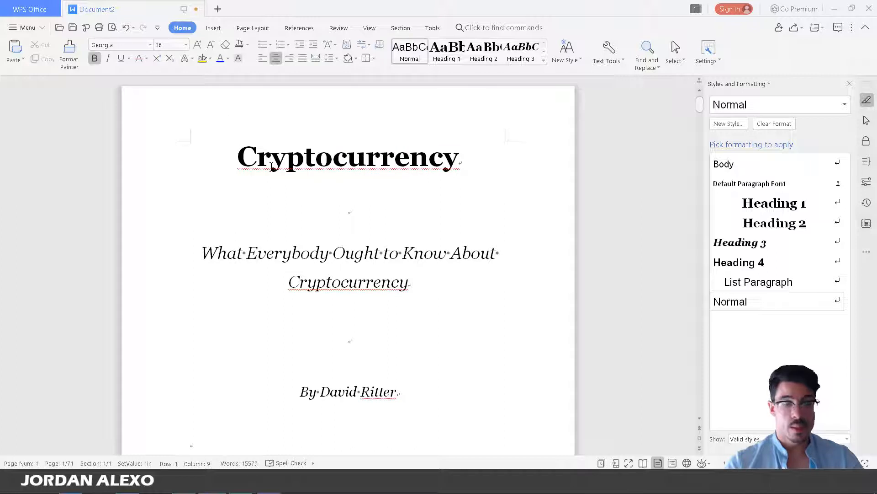
Compare the font sizes of the title page lines and set the "Cryptocurrency" title to size 48.
left_click(282, 249)
scroll(336, 330, "down", 3)
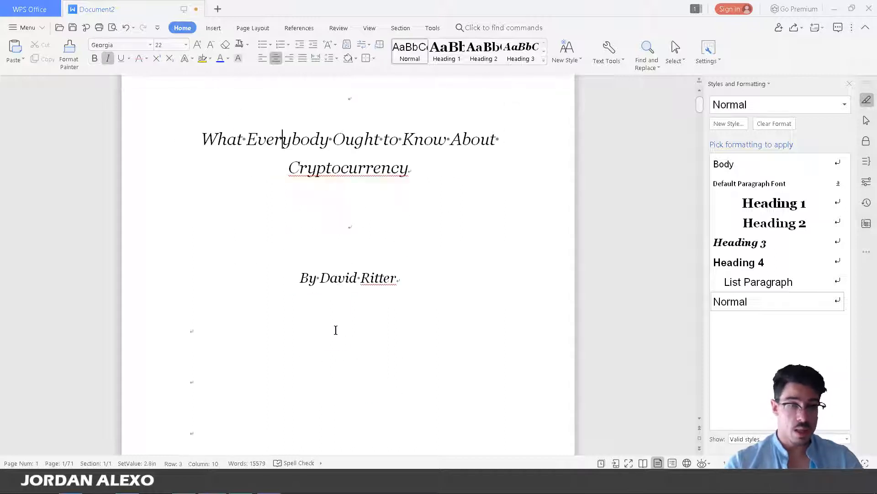
left_click(310, 287)
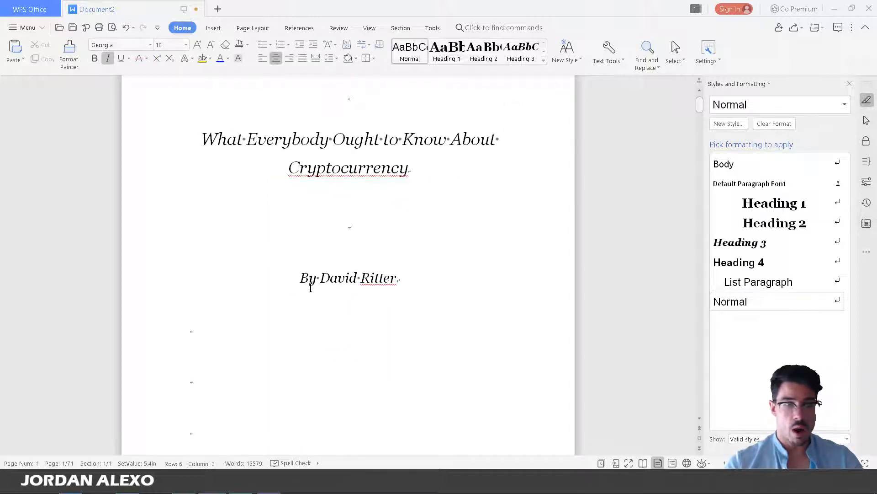
scroll(310, 288, "up", 3)
double_click(108, 242)
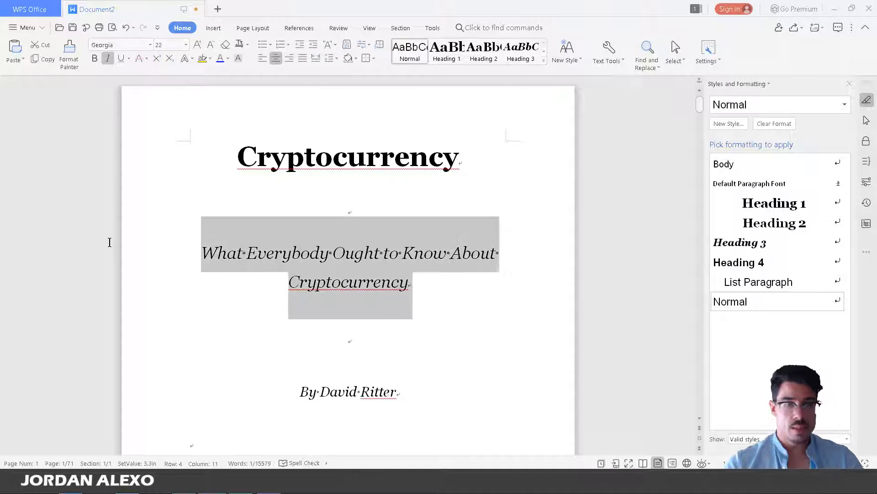
left_click(361, 151)
left_click(198, 166)
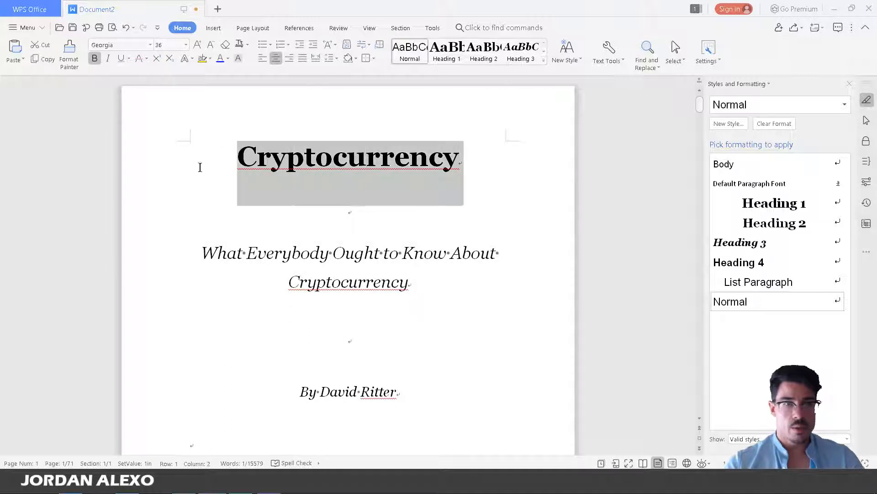
left_click(185, 45)
left_click(160, 271)
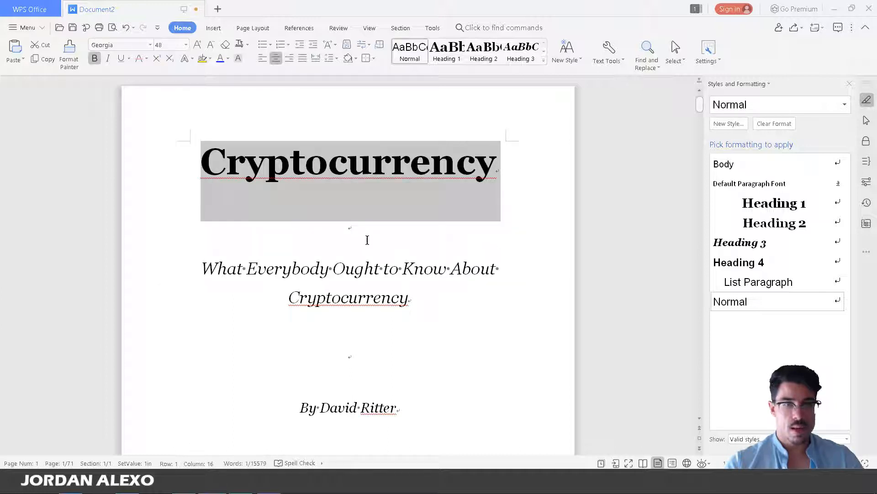
Remove the italics from the subtitle "What Everybody Ought to Know About Cryptocurrency".
left_click(395, 265)
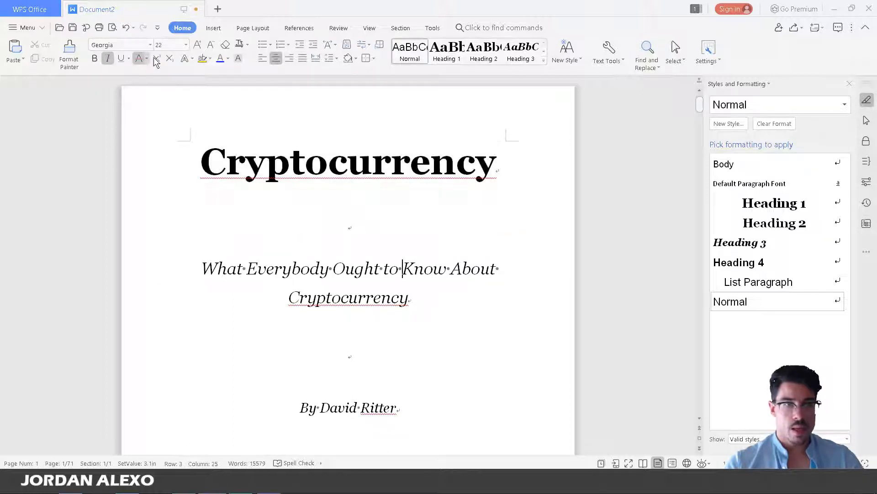
triple_click(321, 269)
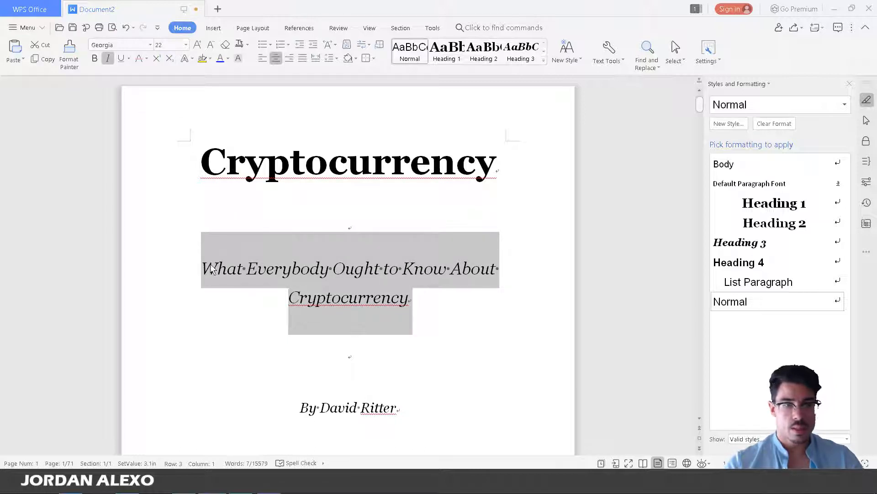
left_click(108, 58)
left_click(354, 268)
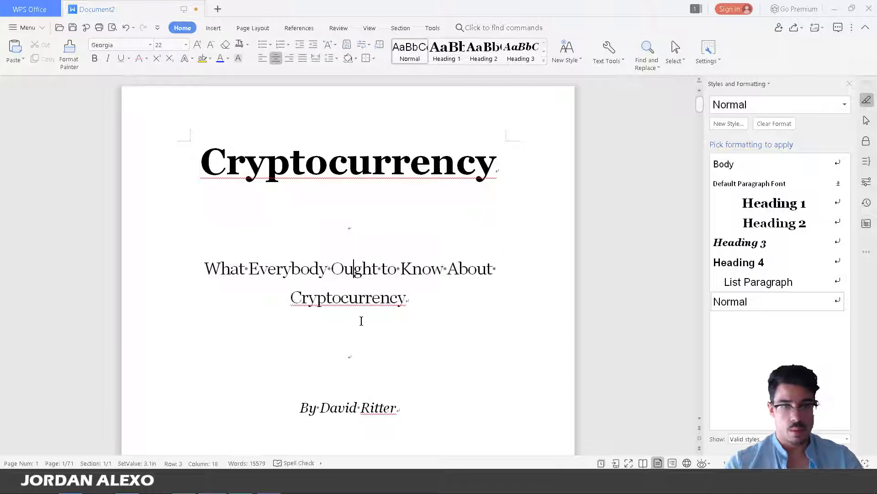
Remove the italics from the author line and check the formatting of the title page lines.
scroll(361, 321, "down", 5)
left_click_drag(407, 241, 295, 241)
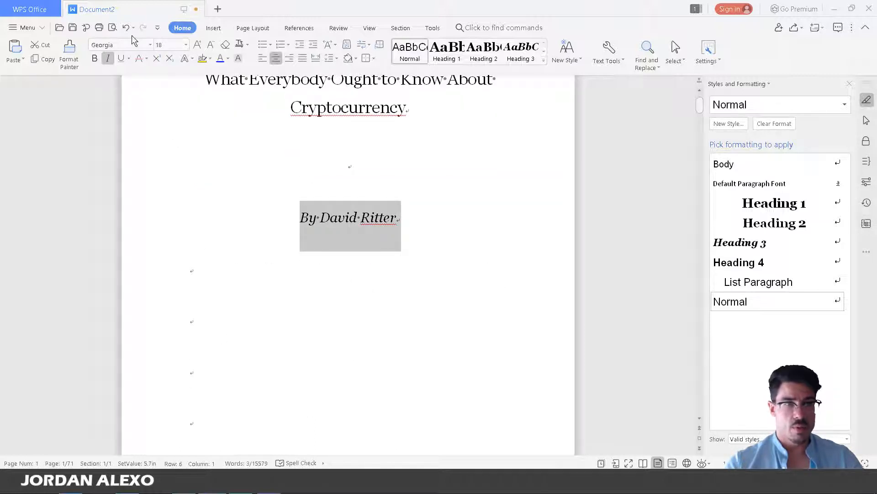
left_click(108, 58)
left_click(464, 190)
scroll(423, 180, "up", 5)
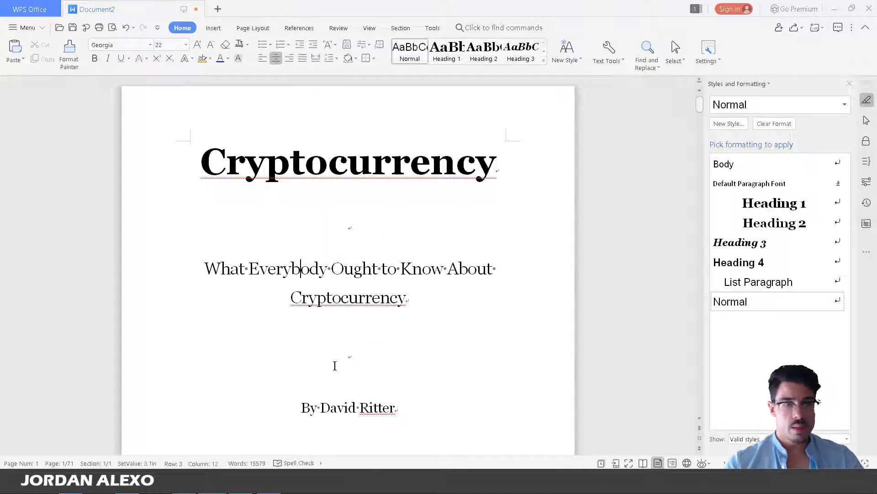
left_click(327, 406)
left_click(299, 143)
scroll(300, 263, "down", 7)
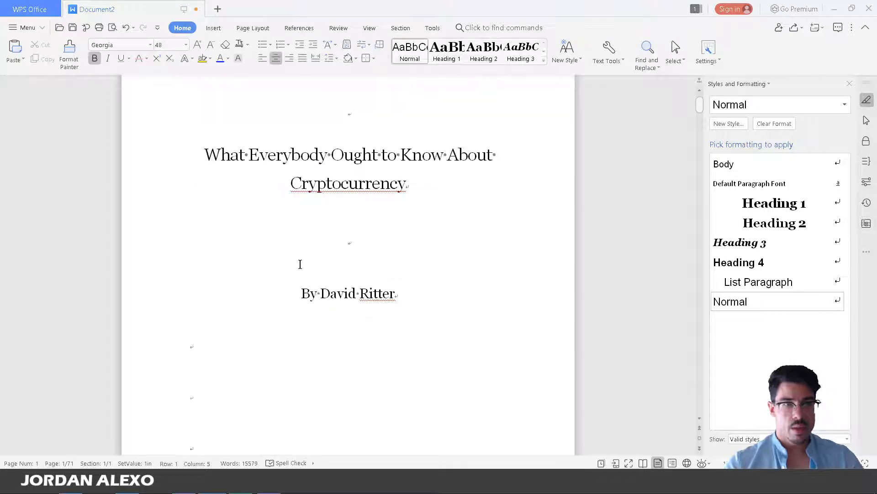
Delete the empty paragraphs between the author line and the copyright line.
scroll(275, 209, "down", 2)
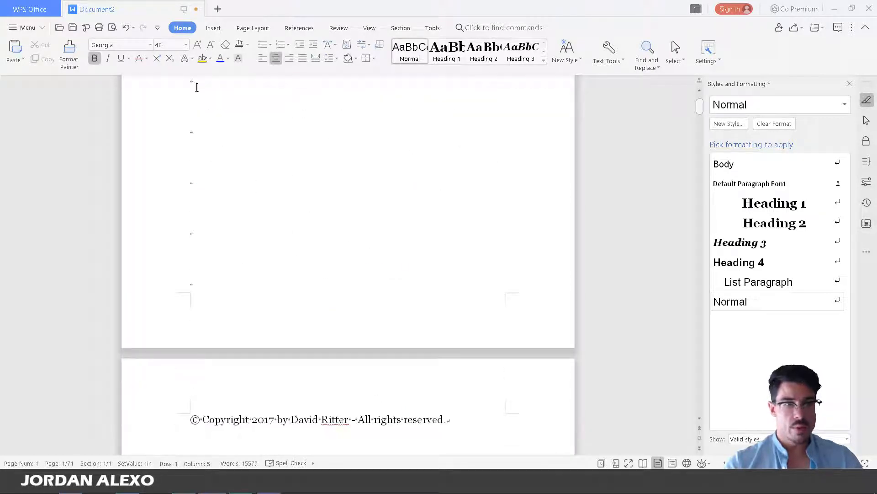
scroll(197, 123, "down", 1)
scroll(199, 137, "up", 3)
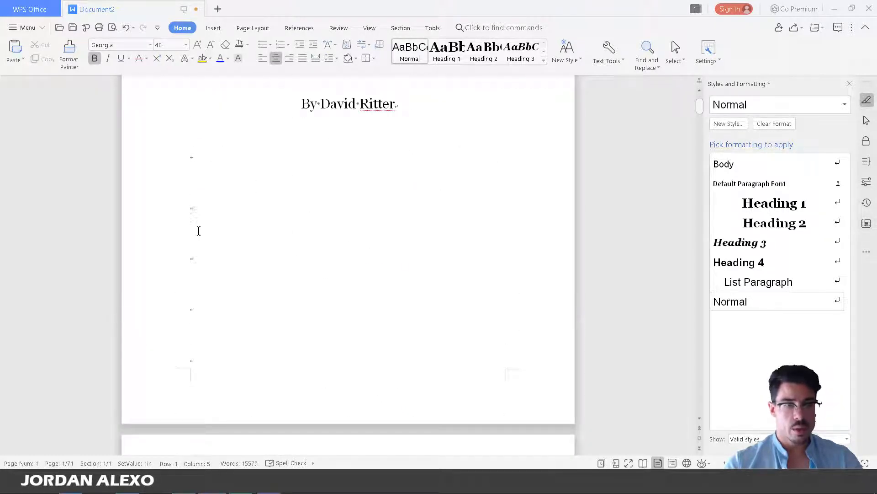
scroll(198, 231, "down", 3)
scroll(195, 210, "down", 3)
scroll(193, 162, "up", 7)
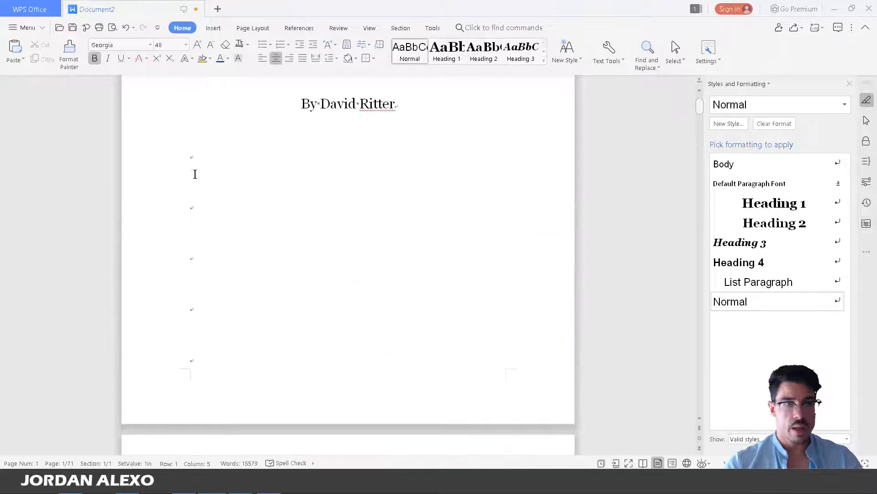
scroll(194, 169, "down", 1)
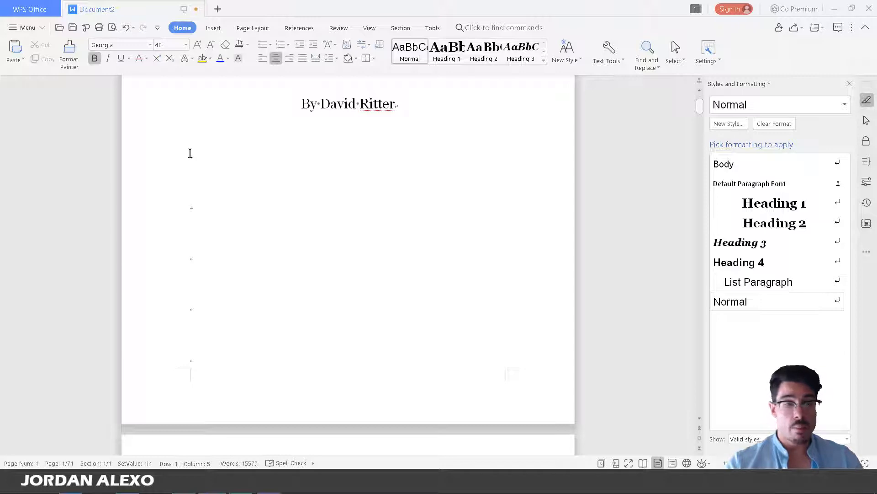
left_click(190, 153)
scroll(177, 252, "down", 1)
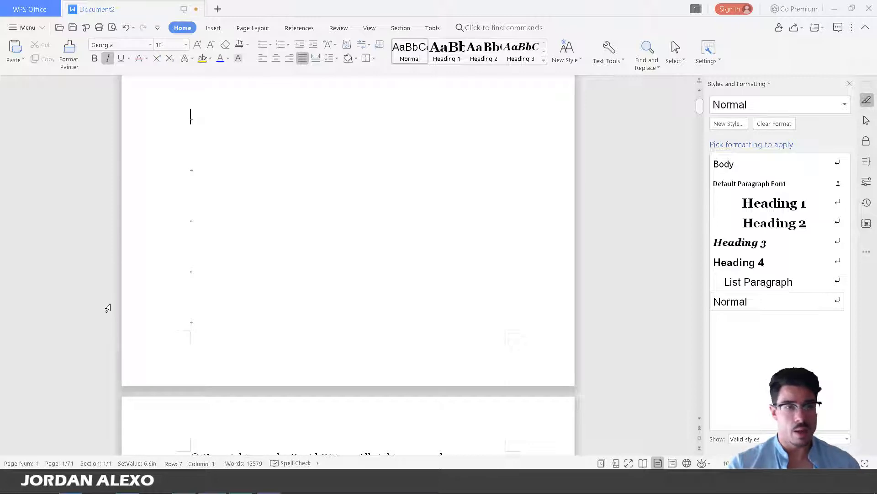
scroll(108, 308, "up", 3)
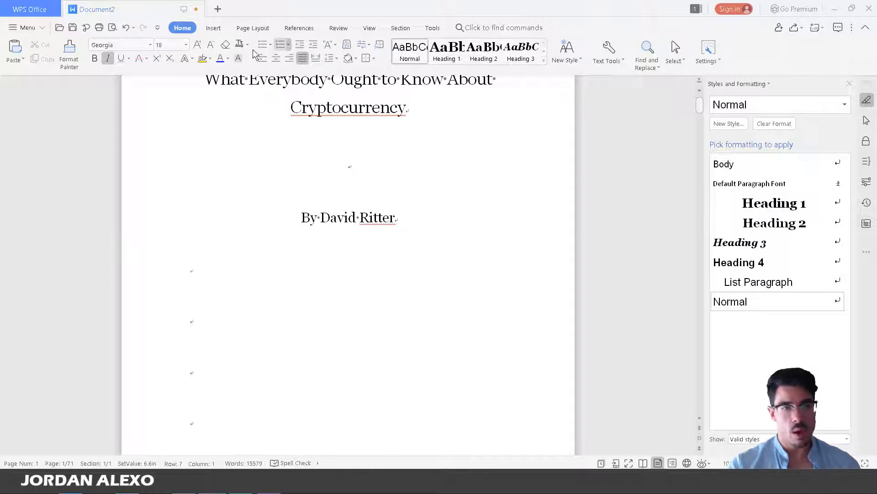
scroll(191, 80, "down", 3)
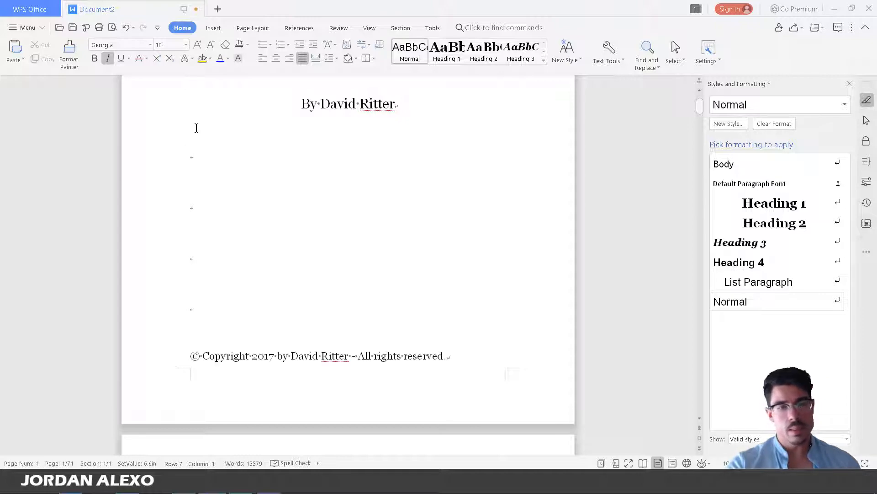
key("Delete")
key("Delete")
key("Delete")
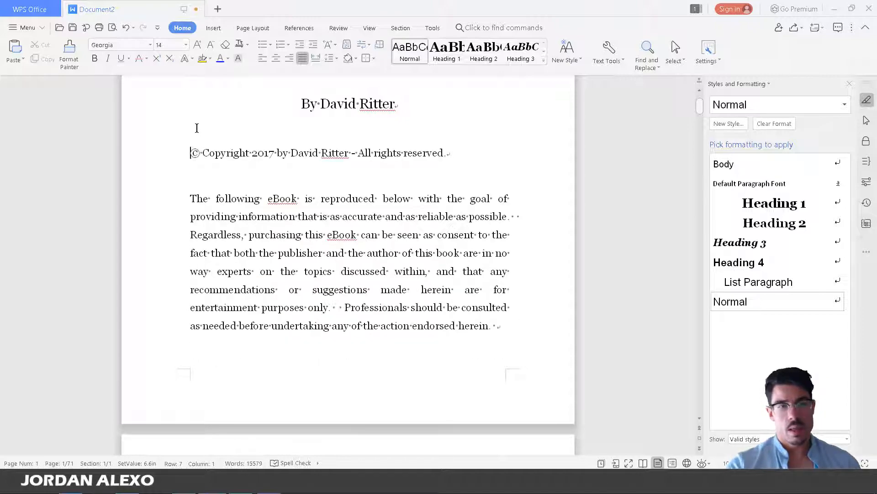
Insert a page break directly after the author line on the title page.
left_click(405, 110)
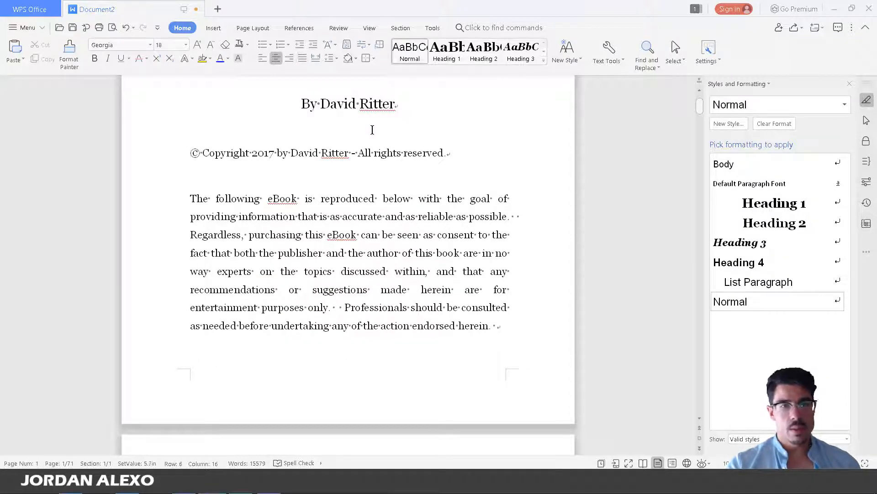
scroll(373, 137, "up", 1)
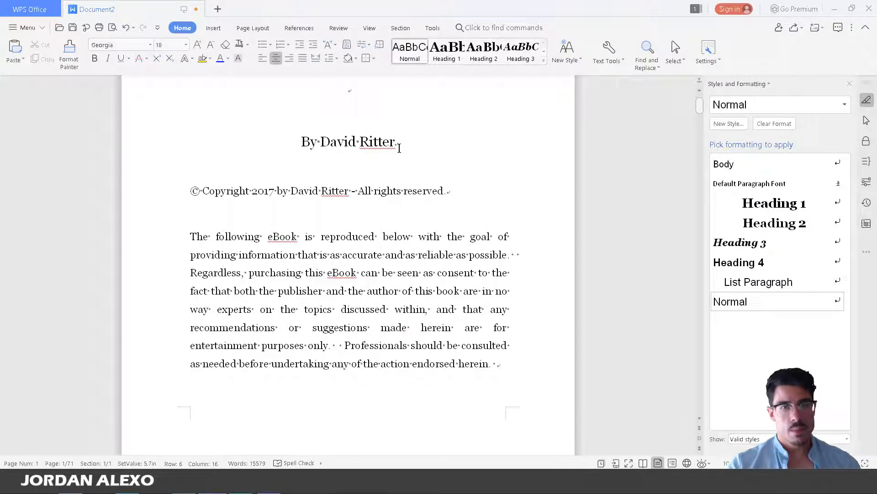
left_click_drag(401, 143, 255, 143)
left_click(462, 144)
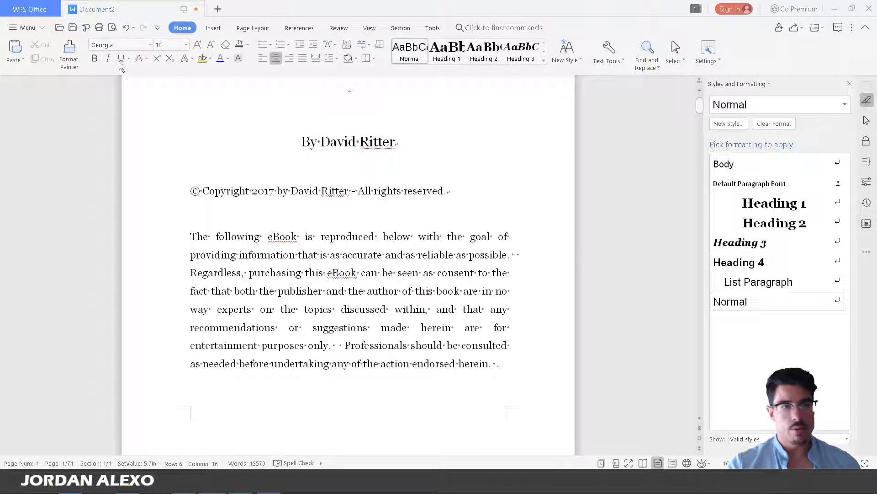
scroll(194, 105, "up", 1)
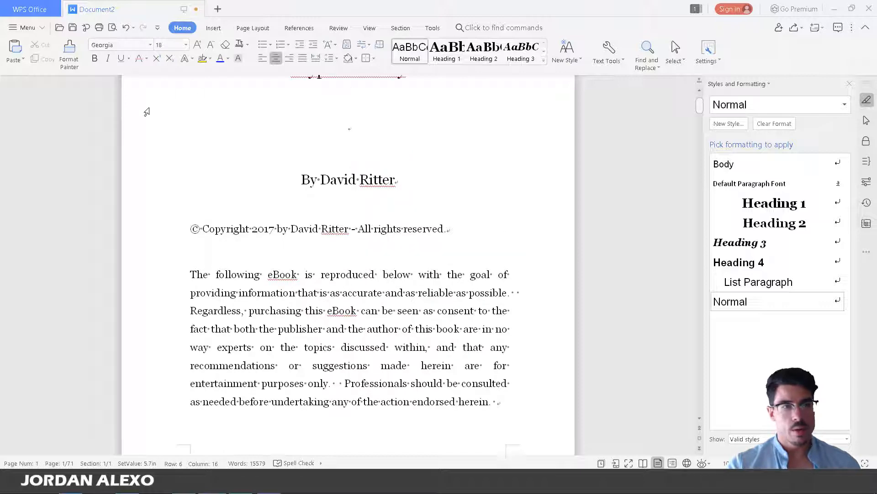
left_click(213, 29)
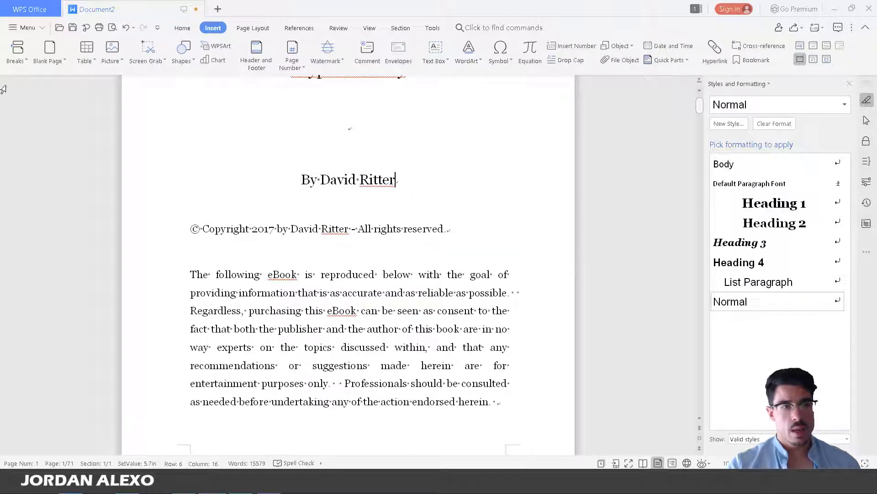
left_click(16, 54)
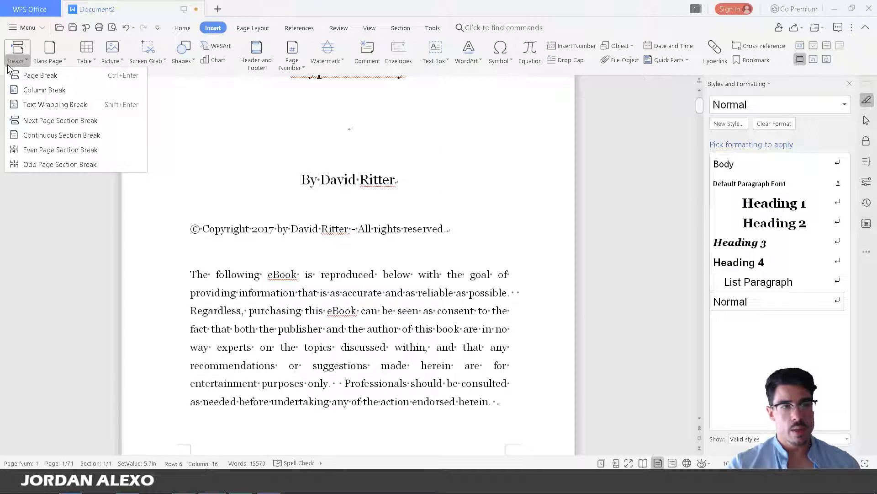
left_click(28, 77)
Check the title page layout and delete the empty paragraph above the copyright line on the second page.
scroll(313, 280, "up", 4)
scroll(311, 283, "up", 3)
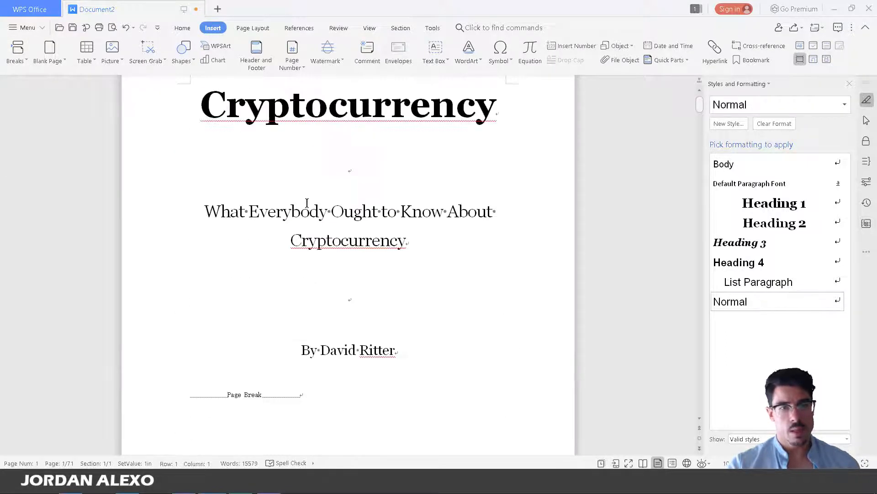
scroll(307, 379, "down", 8)
scroll(309, 386, "down", 3)
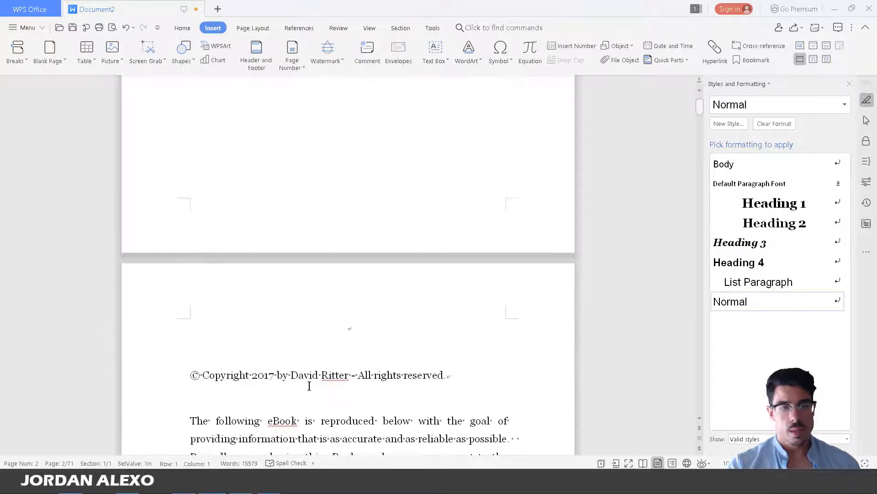
key("Delete")
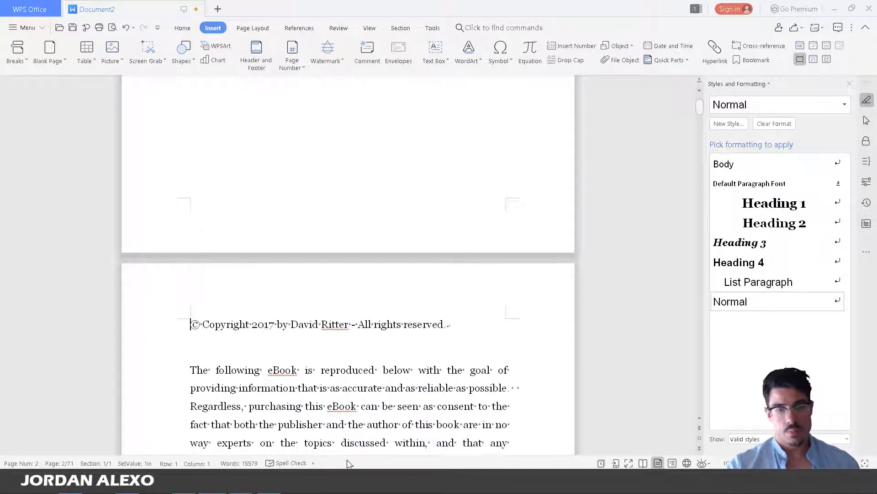
Review the copyright page text and the author name in its copyright line.
scroll(238, 290, "down", 6)
scroll(224, 230, "down", 1)
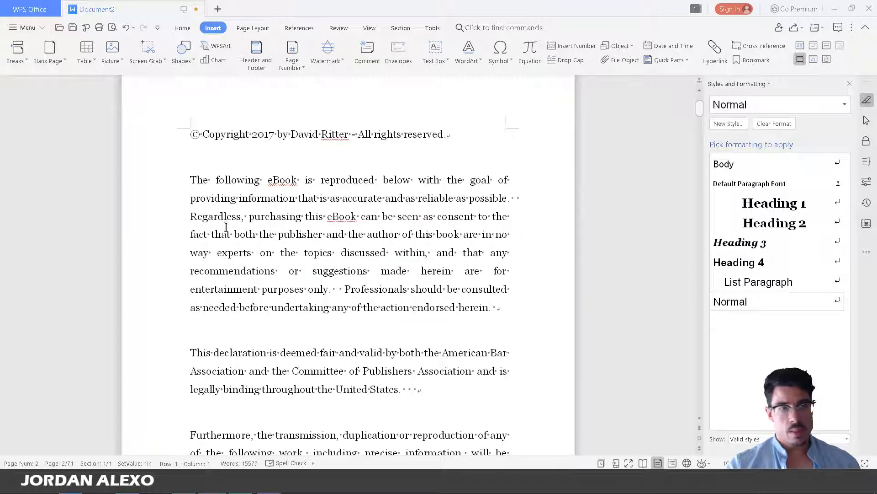
scroll(249, 227, "down", 4)
scroll(253, 244, "up", 4)
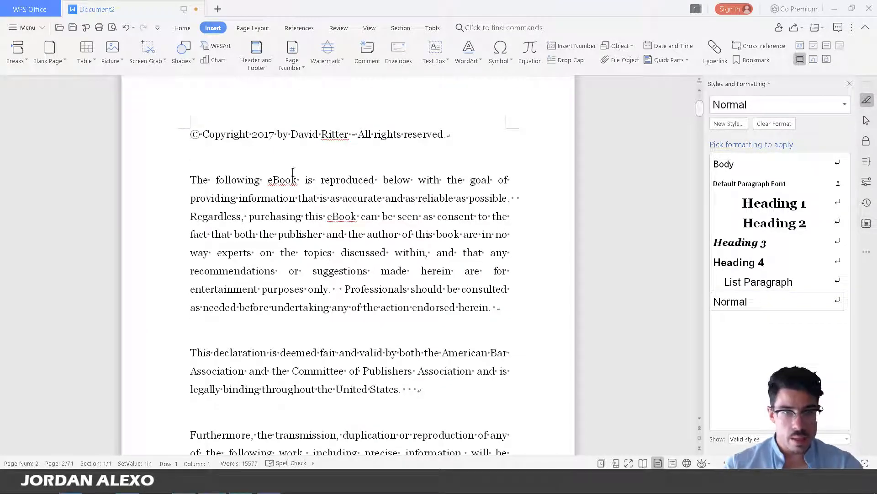
left_click(346, 136)
left_click_drag(347, 135, 285, 142)
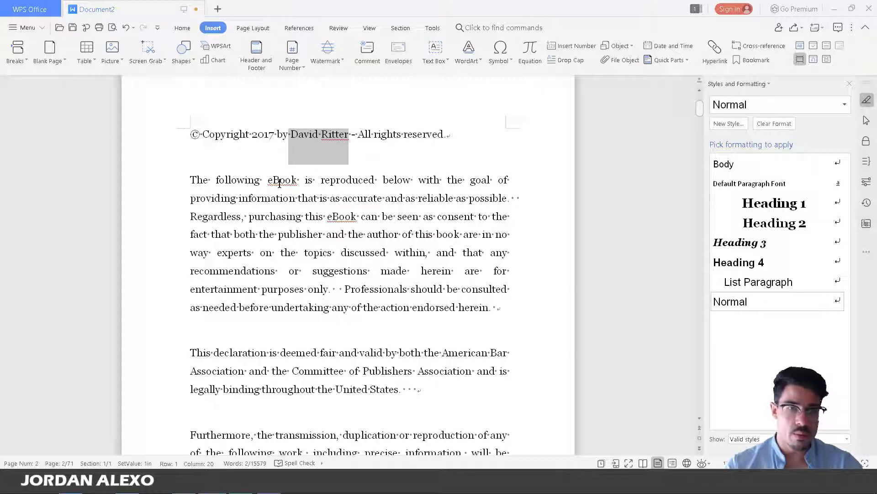
left_click(304, 143)
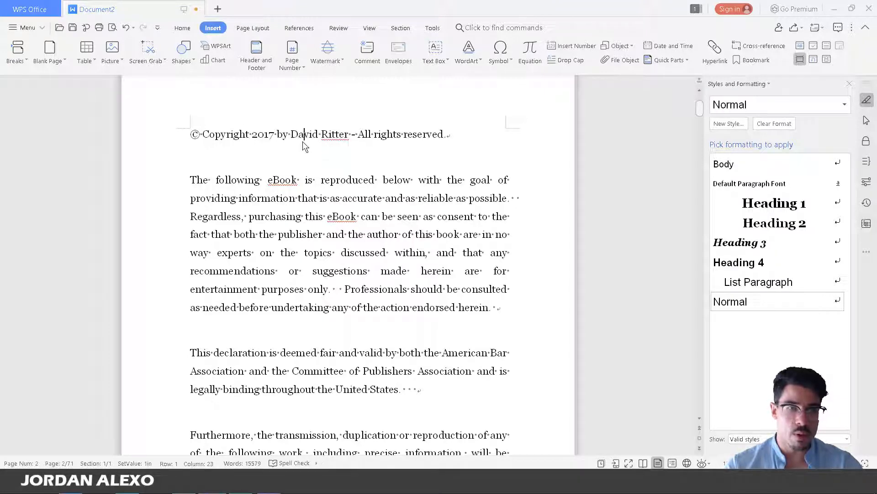
scroll(304, 145, "down", 2)
scroll(262, 234, "up", 2)
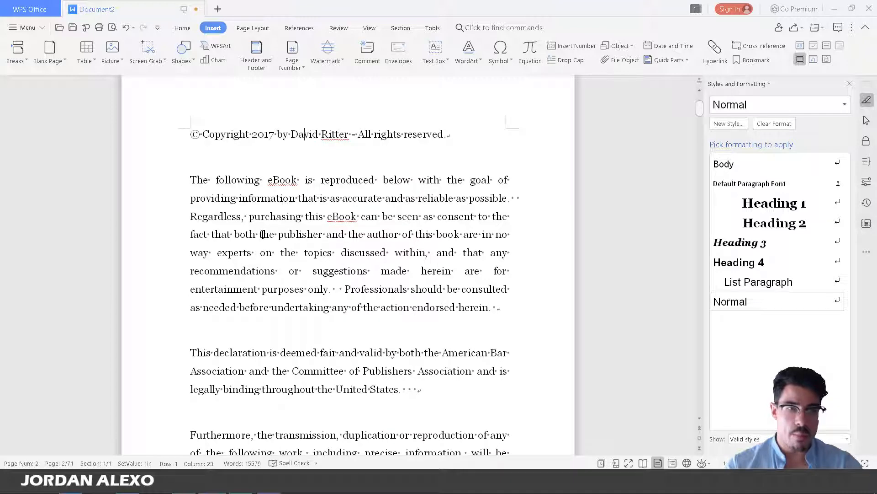
Remove the trailing spaces at the ends of the copyright page paragraphs ending "endorsed herein." and "throughout the United States.".
scroll(281, 160, "down", 1)
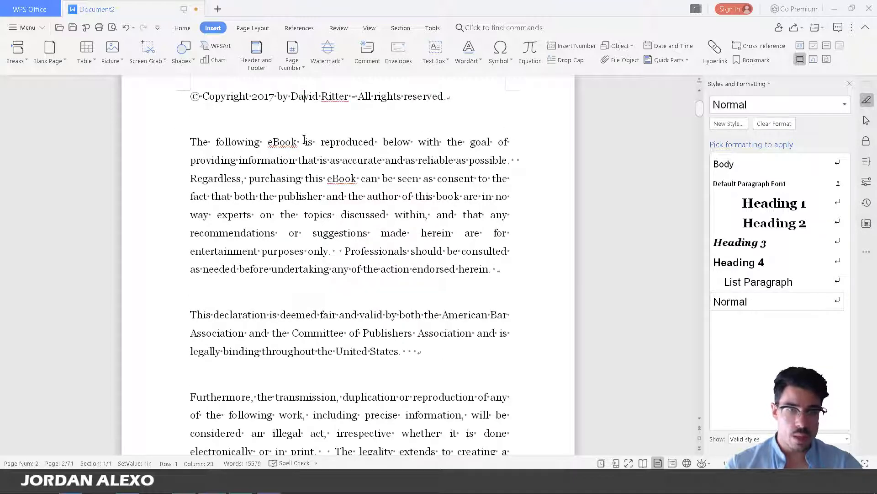
scroll(520, 207, "down", 2)
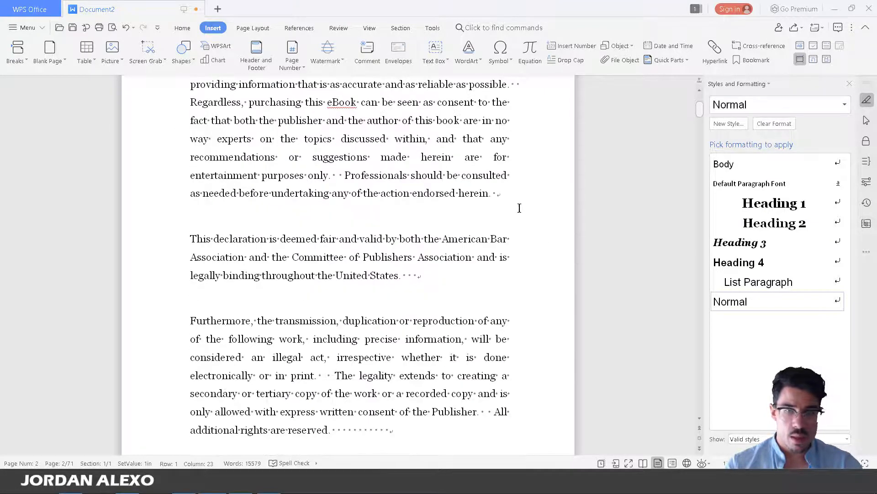
left_click(499, 194)
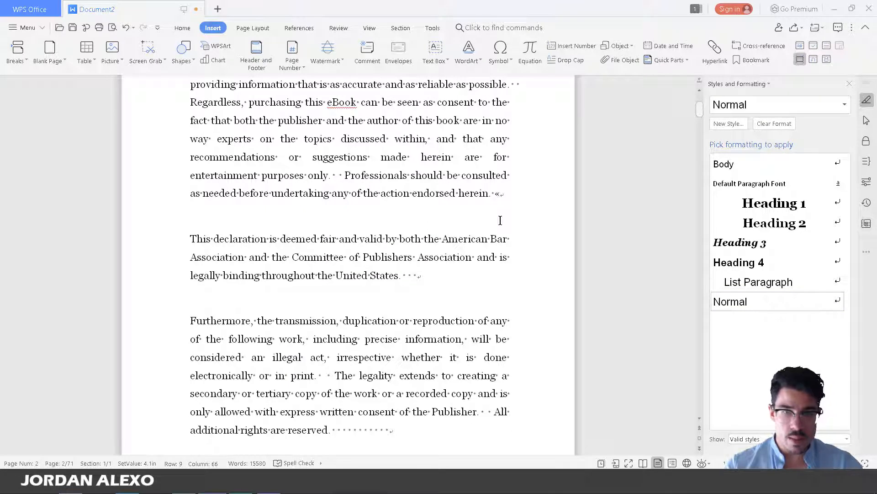
key("BackSpace")
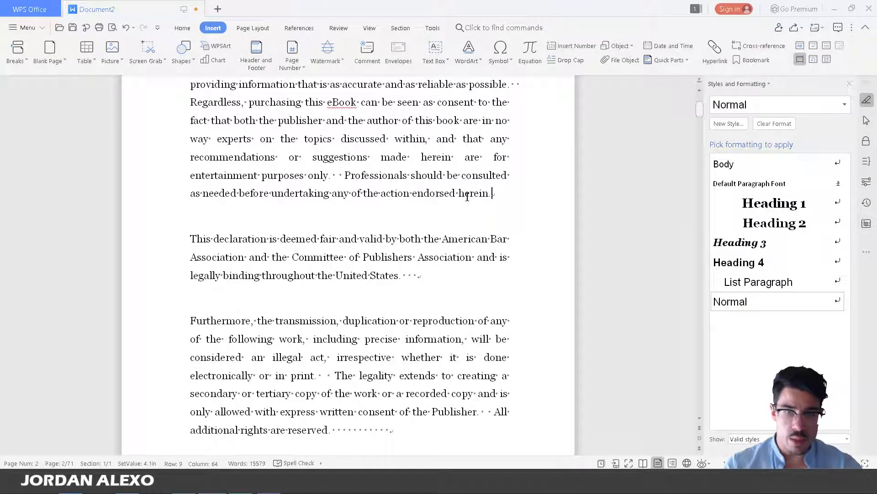
left_click(417, 272)
key("BackSpace")
key("BackSpace")
key("BackSpace")
Remove the trailing spaces after "All additional rights are reserved." on the copyright page.
scroll(416, 293, "down", 2)
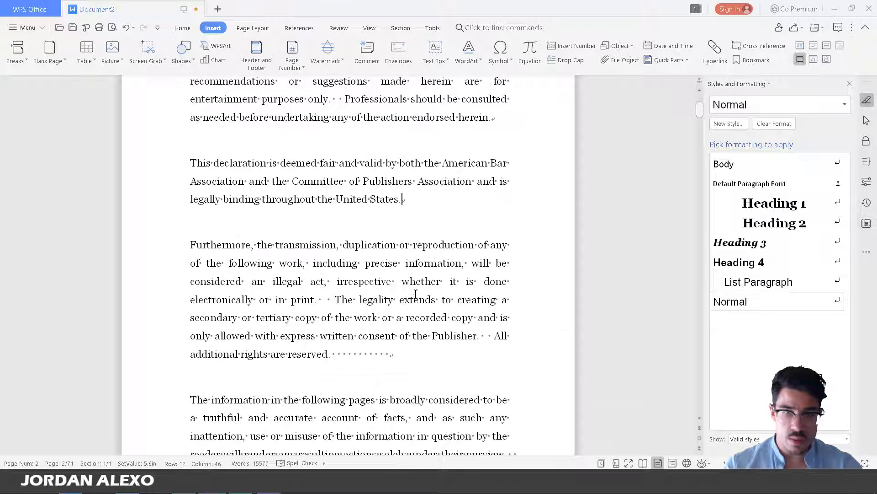
key("BackSpace")
key("BackSpace")
key("BackSpace")
key("BackSpace")
key("BackSpace")
key("BackSpace")
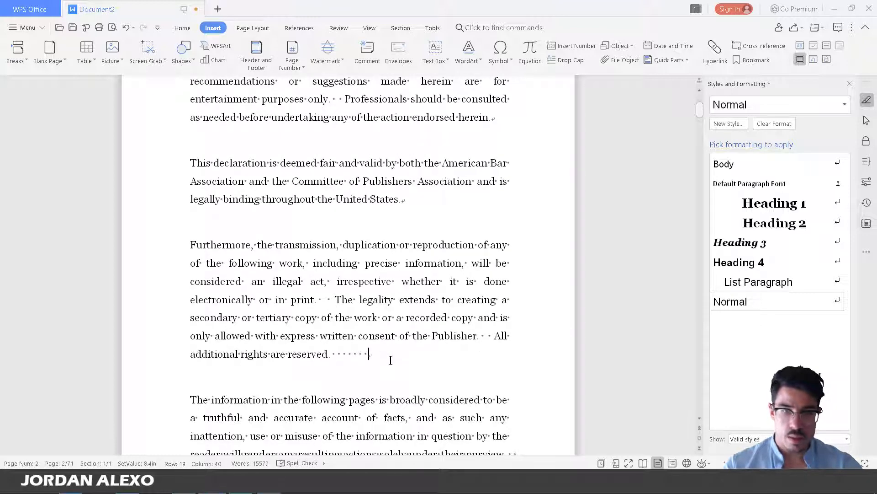
Remove the extra spaces after "solely under their purview." and after "information described herein.".
scroll(391, 359, "down", 3)
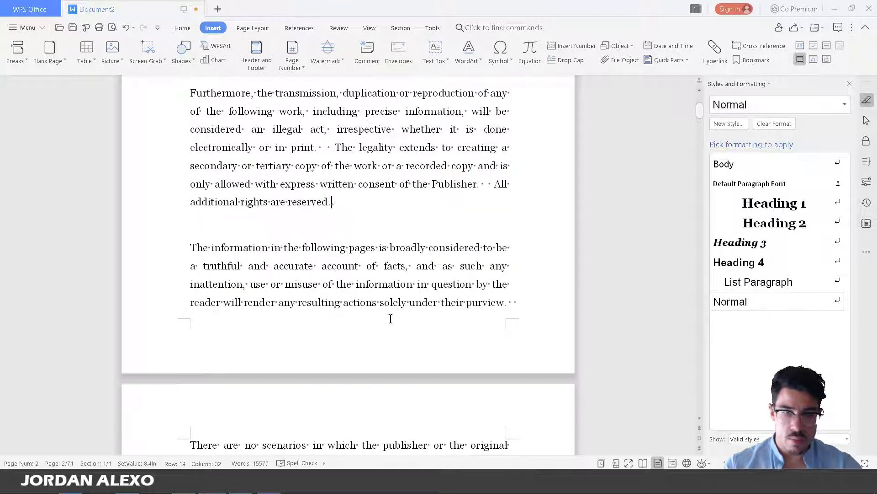
left_click(518, 305)
key("BackSpace")
key("BackSpace")
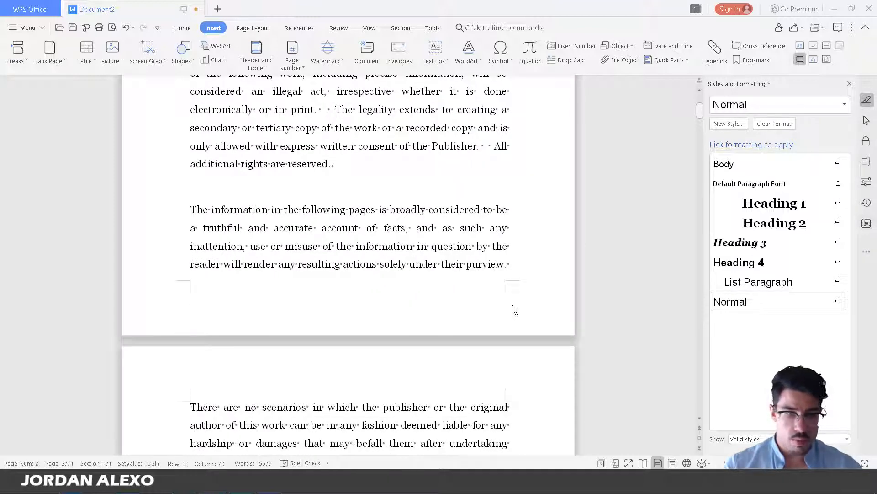
scroll(478, 267, "down", 2)
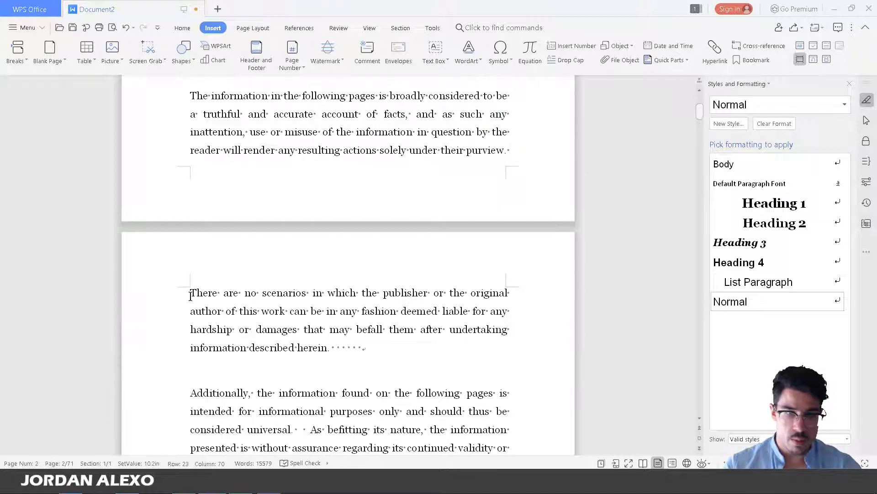
left_click(360, 344)
key("BackSpace")
key("BackSpace")
key("BackSpace")
key("BackSpace")
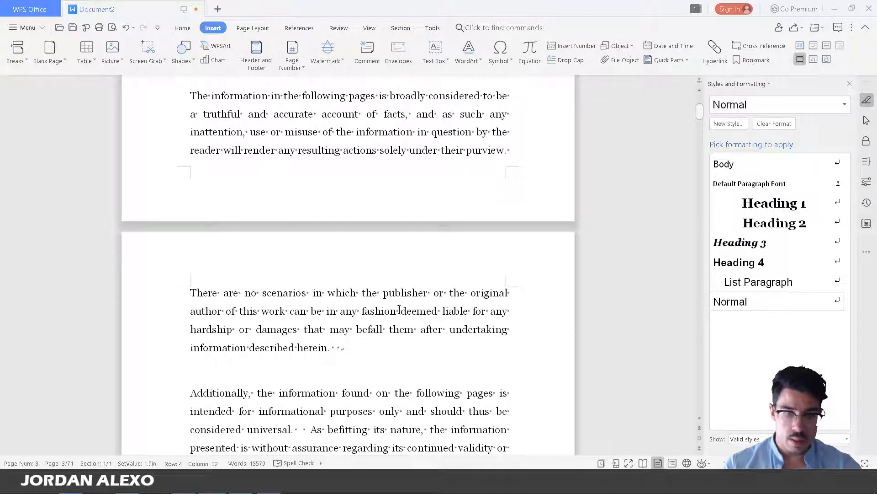
Remove the trailing spaces after "from the trademark holder." at the end of the copyright text.
scroll(398, 299, "down", 3)
left_click(343, 349)
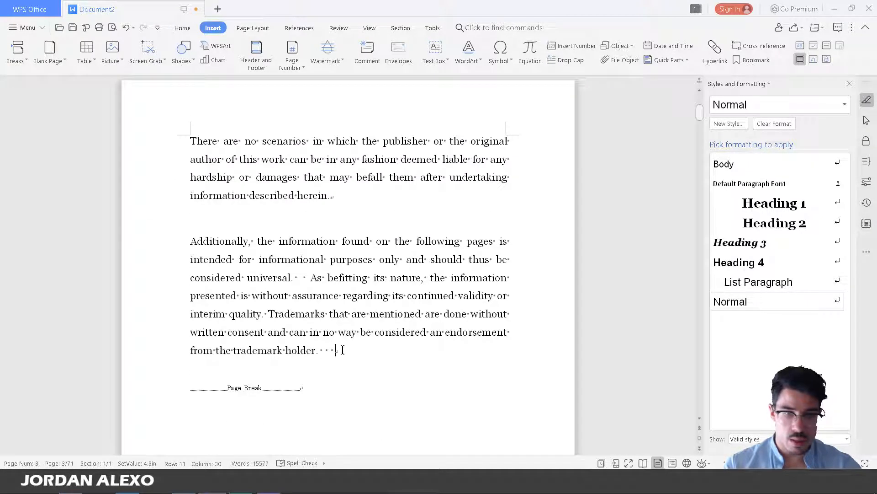
scroll(345, 344, "down", 3)
key("BackSpace")
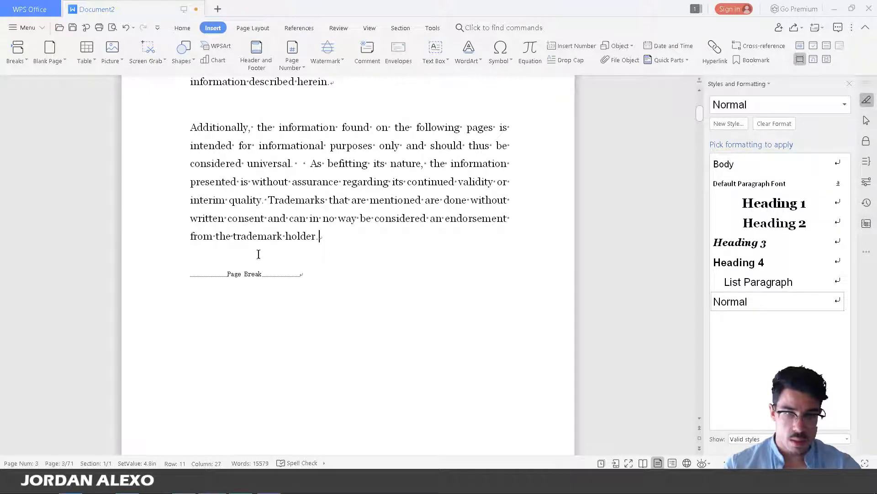
scroll(238, 305, "down", 10)
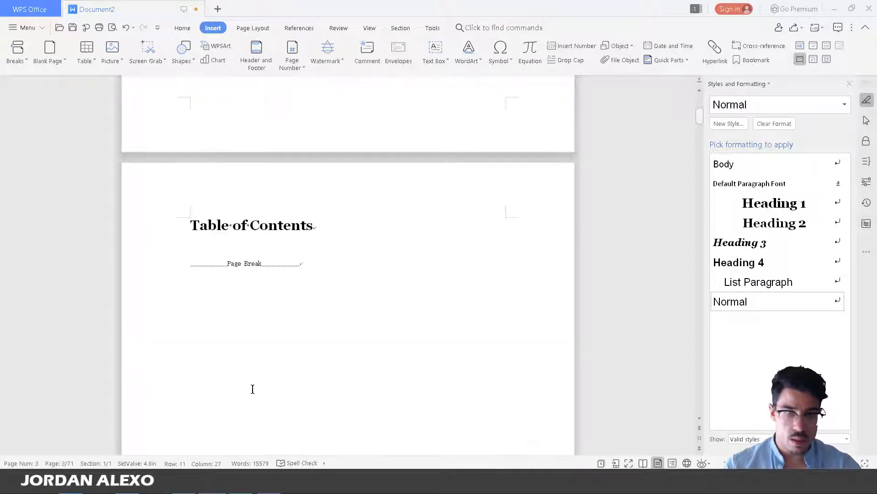
Insert an empty paragraph between the Table of Contents heading and the page break below it.
left_click(215, 227)
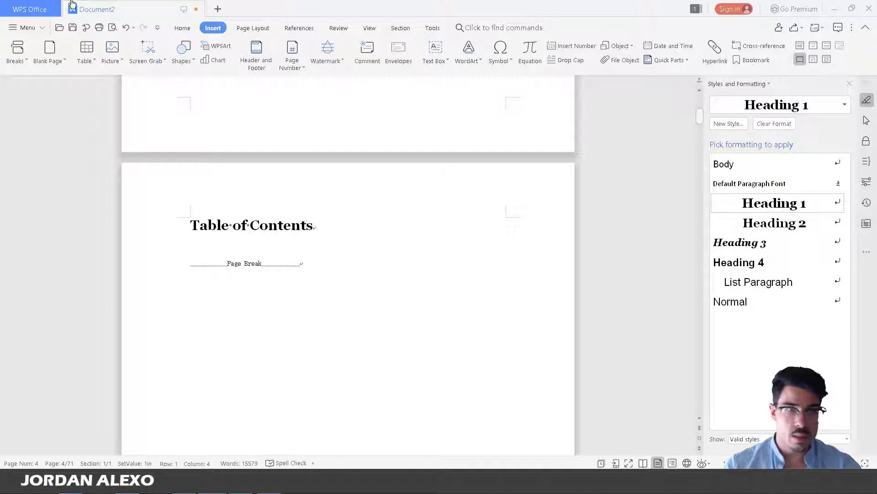
left_click(176, 29)
left_click(325, 224)
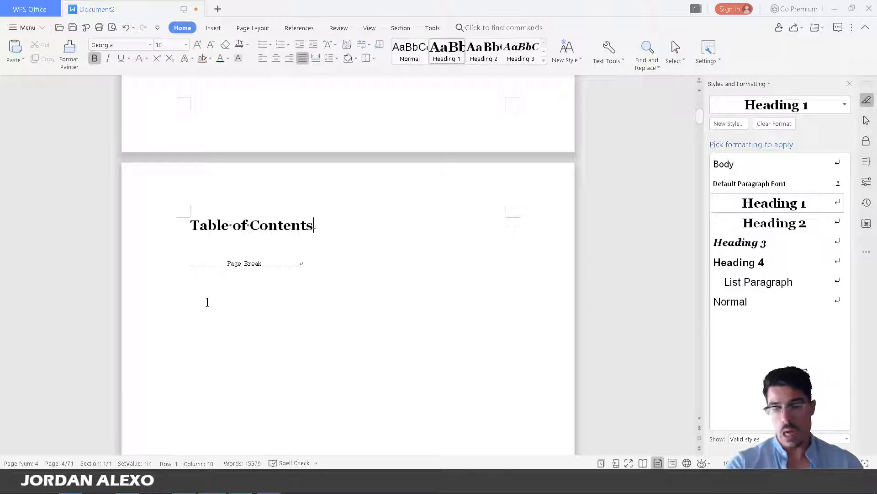
key("Return")
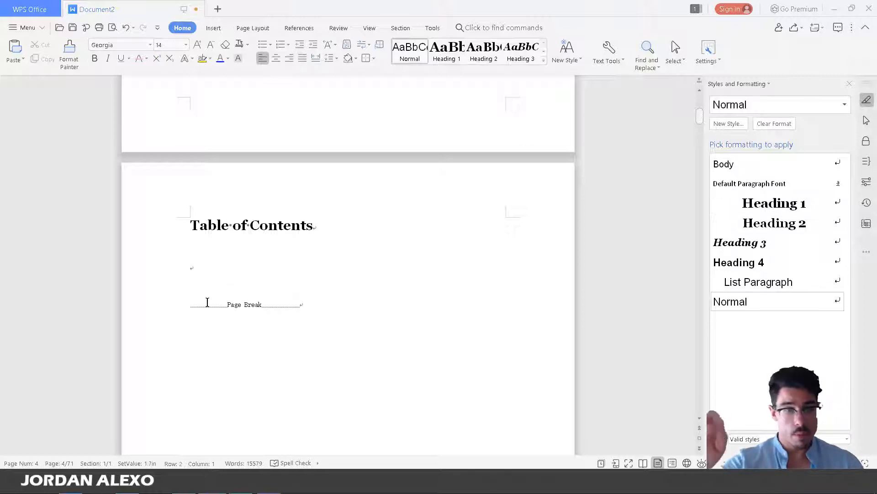
Remove the trailing spaces after "for the first time." in the first paragraph of the Introduction.
scroll(235, 319, "down", 10)
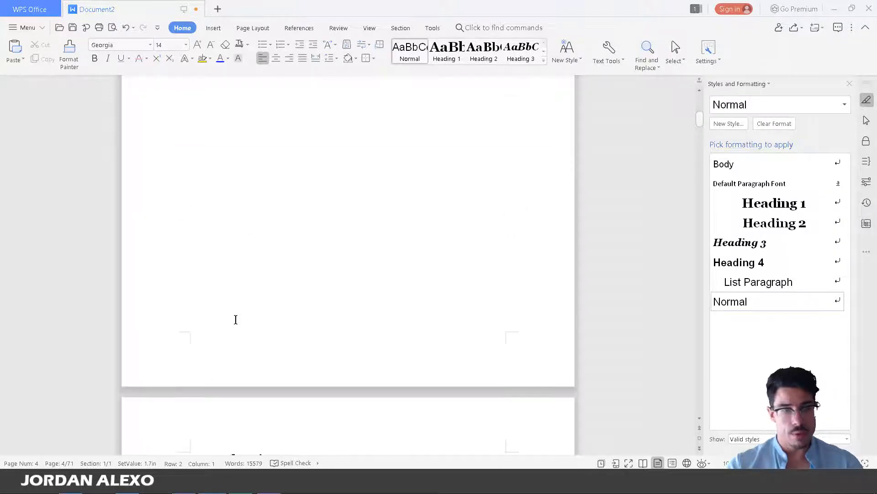
left_click(232, 266)
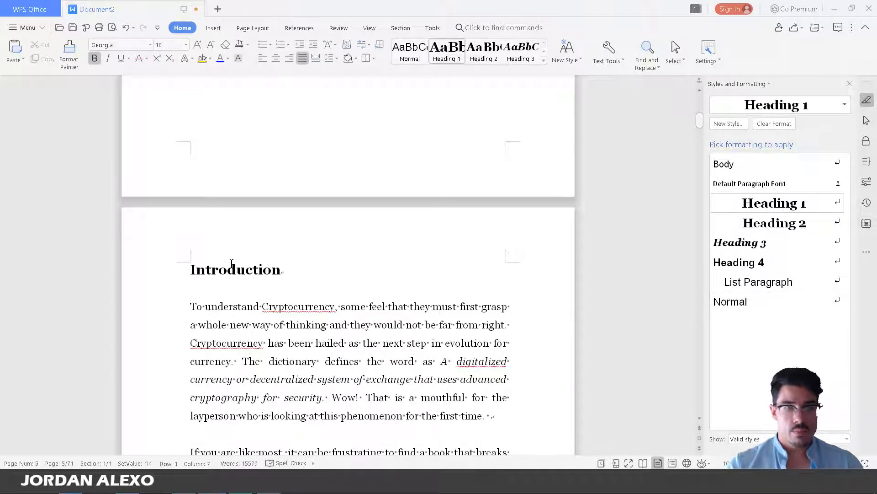
scroll(233, 265, "down", 1)
left_click_drag(282, 251, 182, 243)
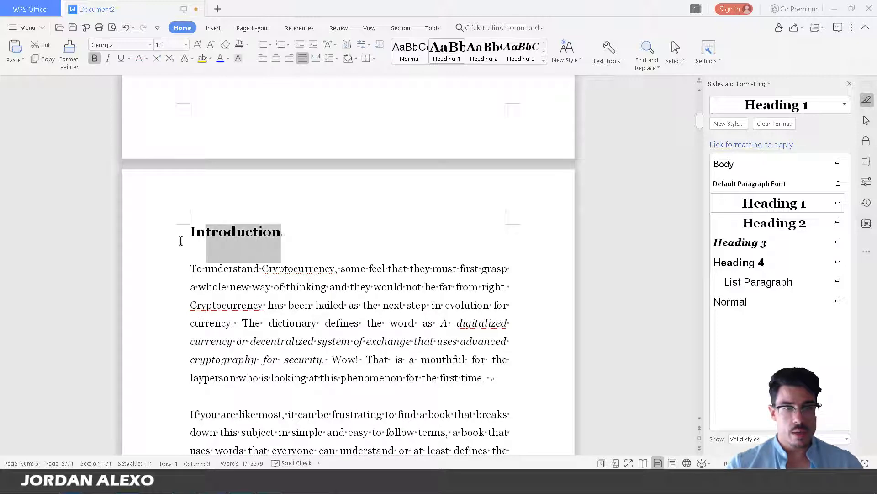
left_click(232, 226)
scroll(232, 227, "down", 2)
left_click(499, 303)
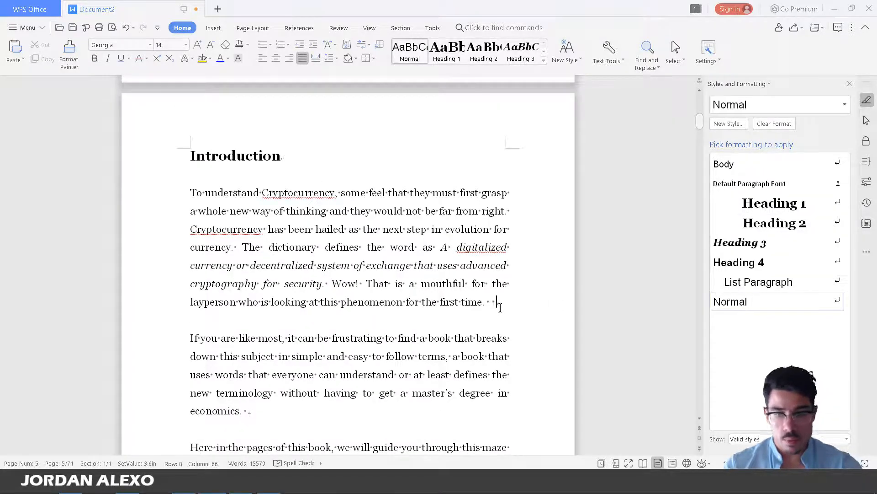
key("BackSpace")
key("BackSpace")
scroll(493, 315, "up", 20)
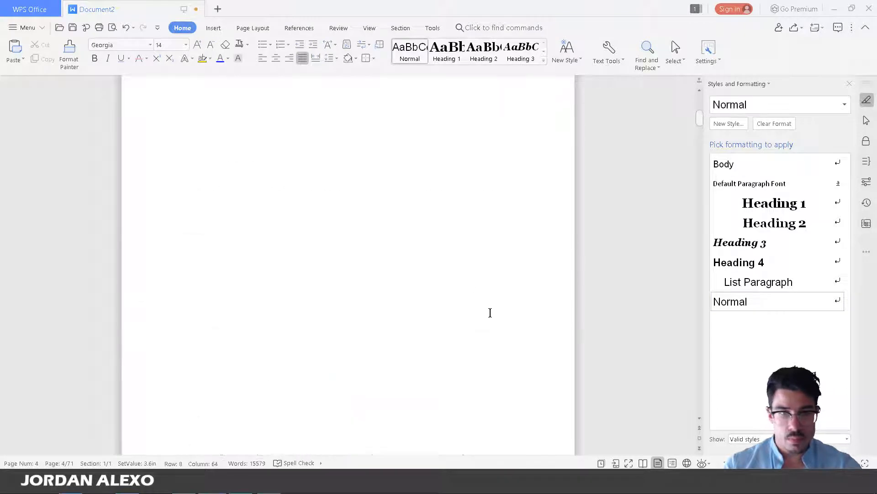
scroll(436, 247, "down", 20)
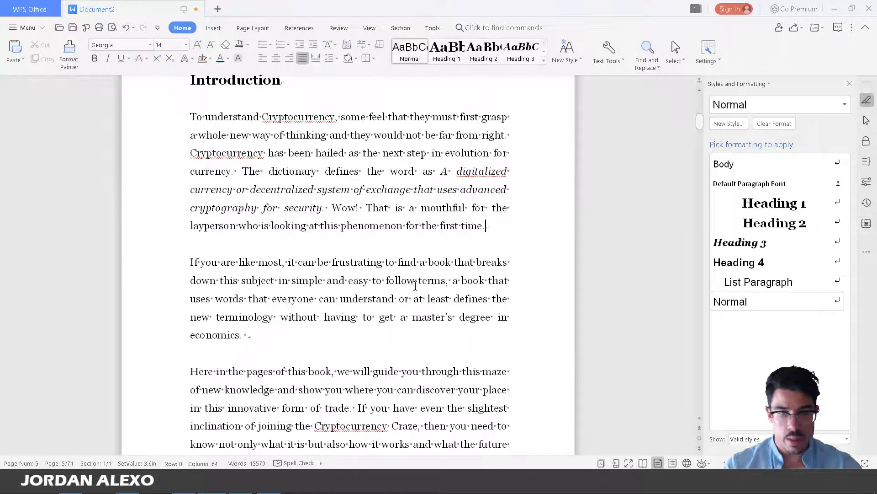
Remove the trailing spaces after "economics.", "a whole new level." and "keeps this world turning." in the Introduction.
left_click(404, 337)
scroll(404, 337, "down", 3)
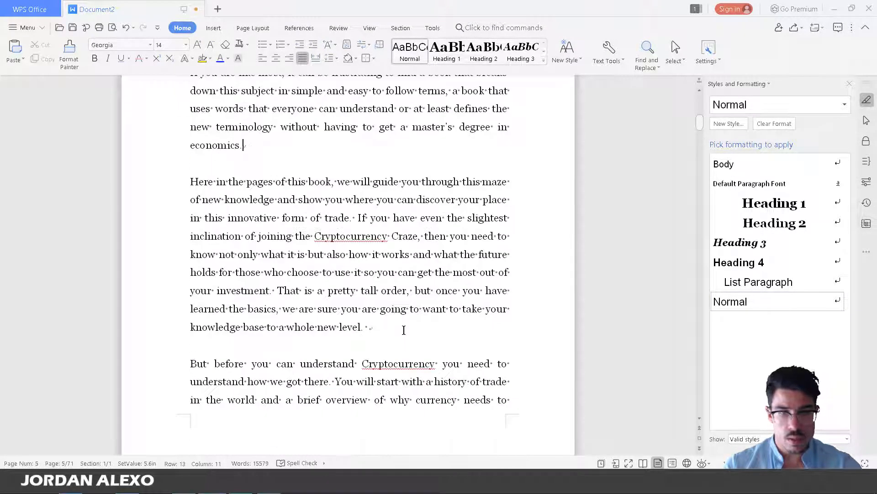
left_click(404, 330)
scroll(404, 330, "down", 5)
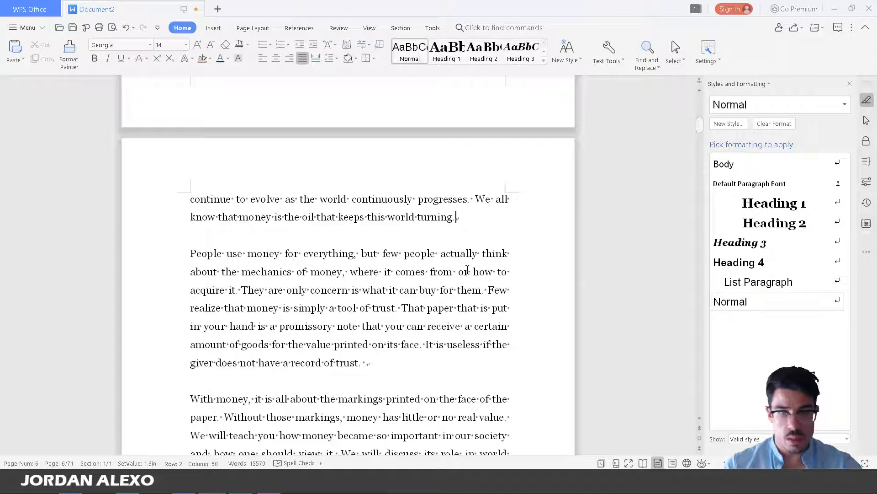
Remove the trailing spaces after "a record of trust.", "your pockets." and "bandwagon." in the Introduction.
scroll(457, 217, "down", 2)
left_click(410, 264)
scroll(394, 322, "down", 2)
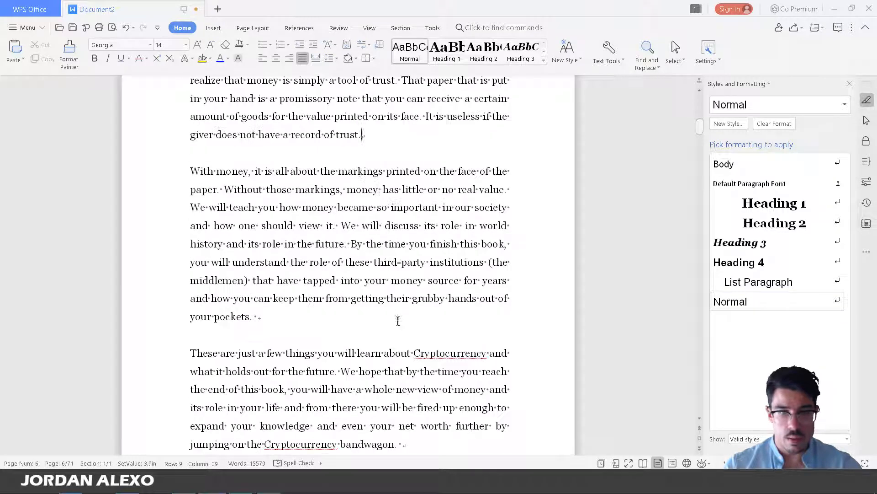
left_click(397, 315)
scroll(397, 319, "down", 1)
scroll(397, 318, "down", 2)
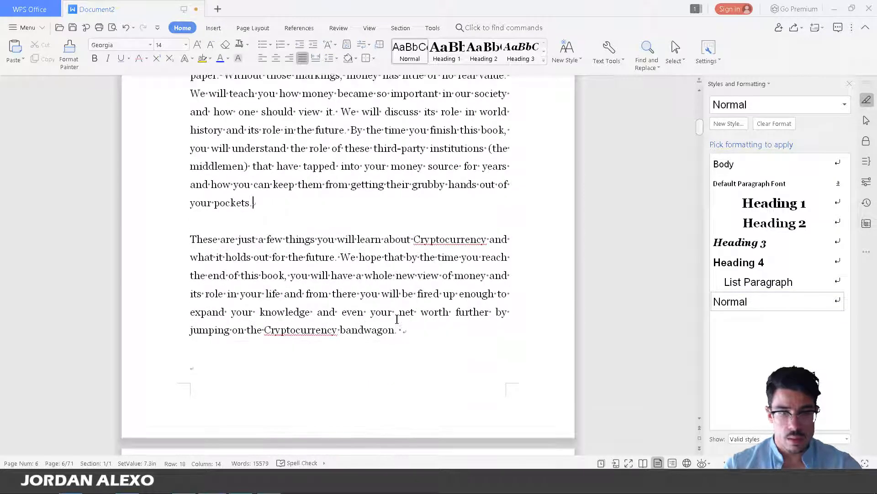
left_click(393, 238)
left_click(393, 257)
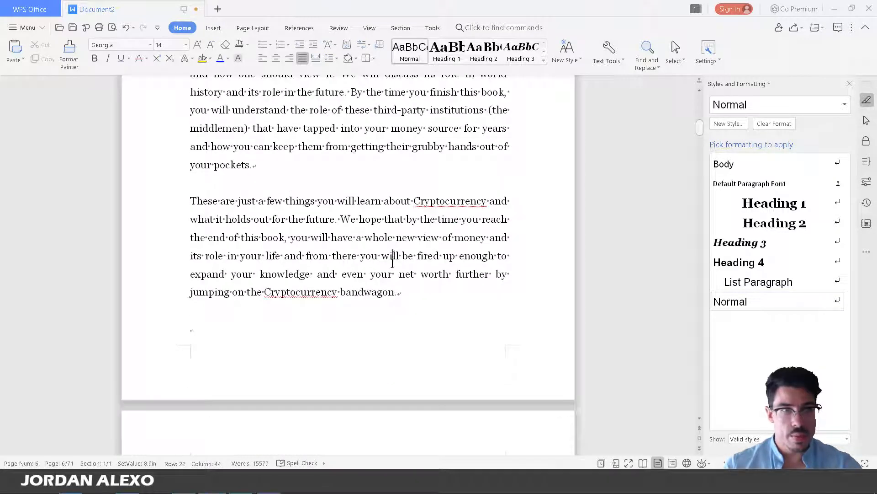
Apply the centred Heading 1 style to both "Chapter One" and "The History of Currency".
scroll(243, 342, "down", 2)
scroll(243, 343, "down", 3)
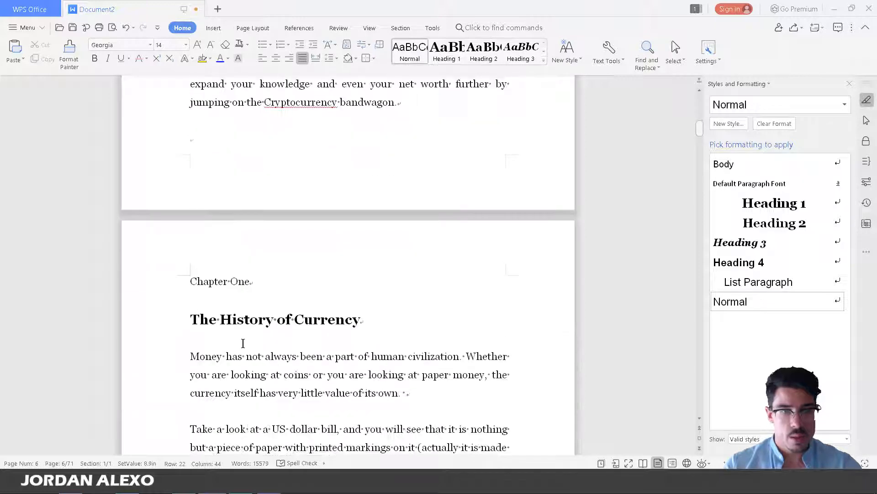
scroll(243, 325, "up", 1)
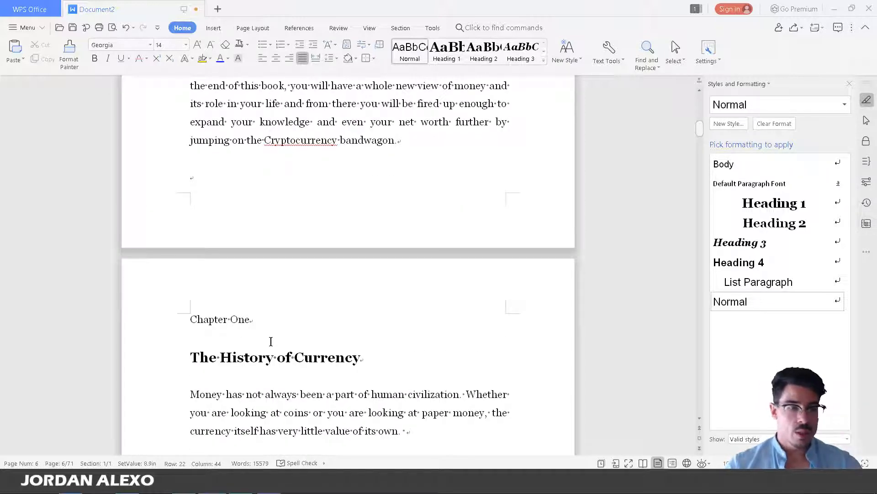
scroll(269, 326, "down", 1)
left_click_drag(250, 286, 187, 281)
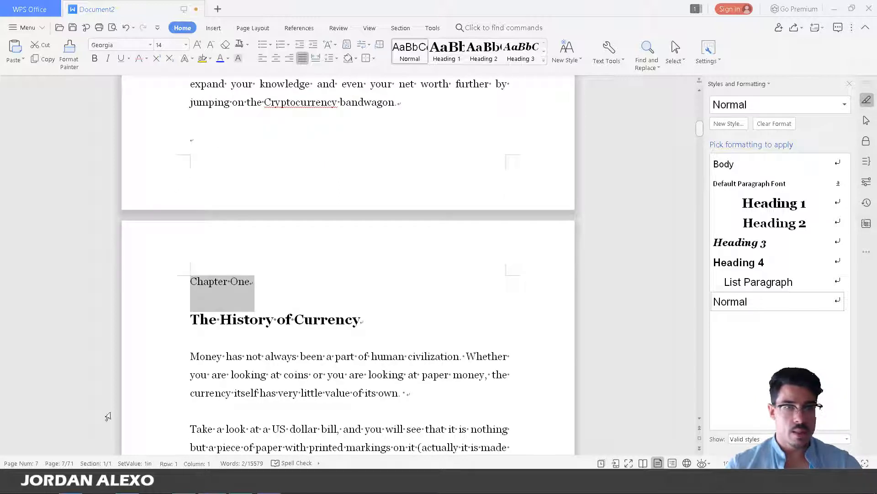
left_click(345, 318)
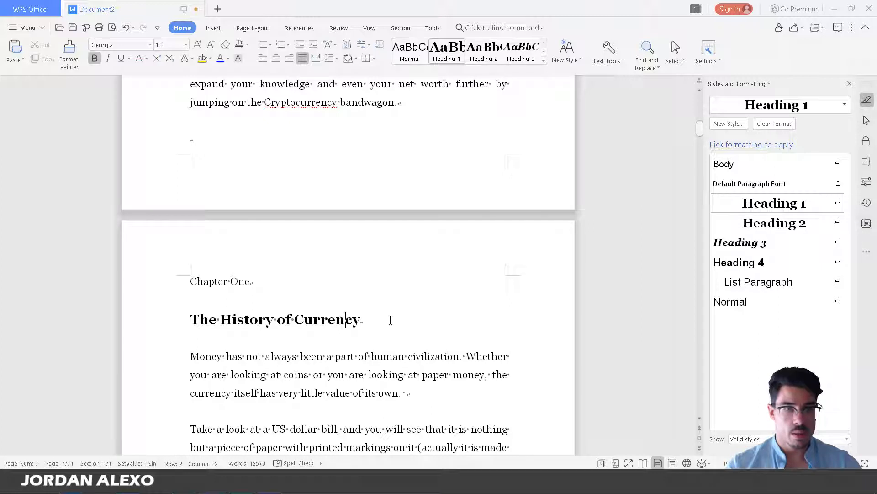
left_click_drag(374, 315, 177, 274)
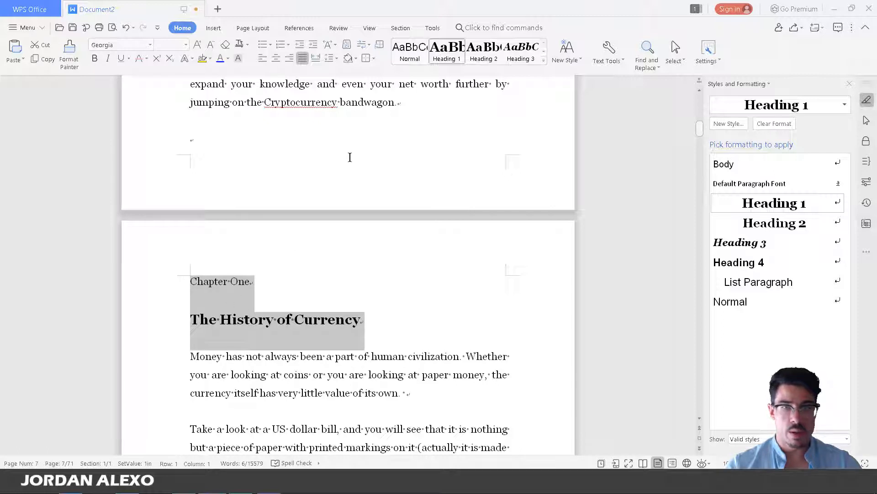
left_click(445, 51)
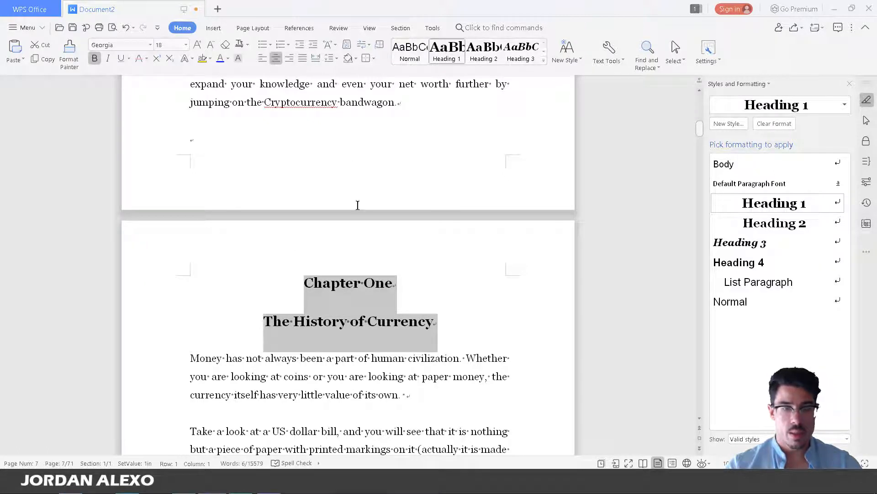
left_click(356, 288)
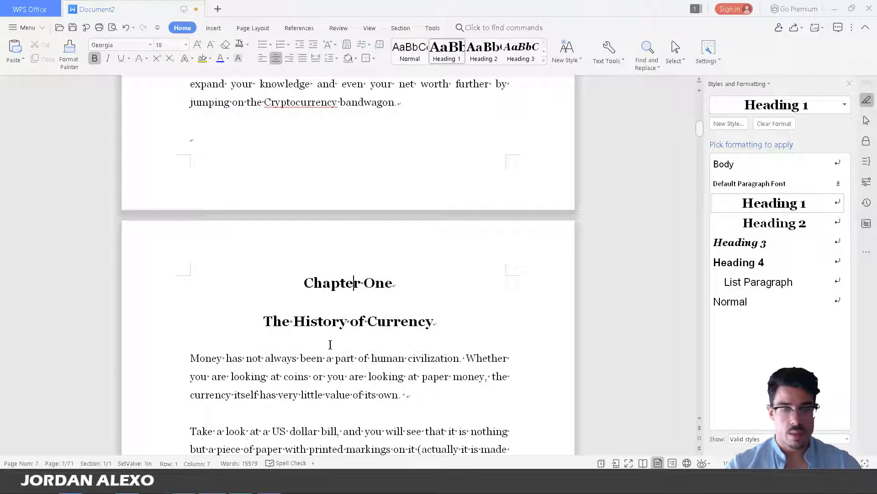
scroll(320, 331, "down", 2)
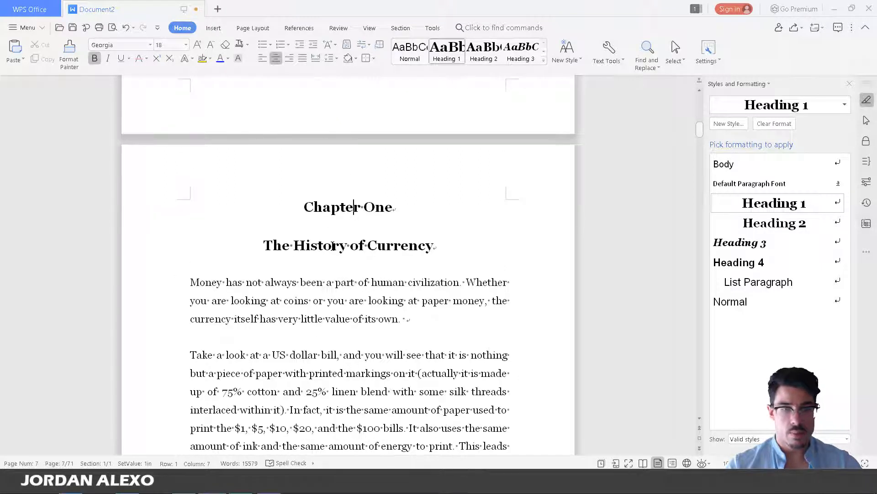
left_click(333, 246)
scroll(299, 256, "up", 1)
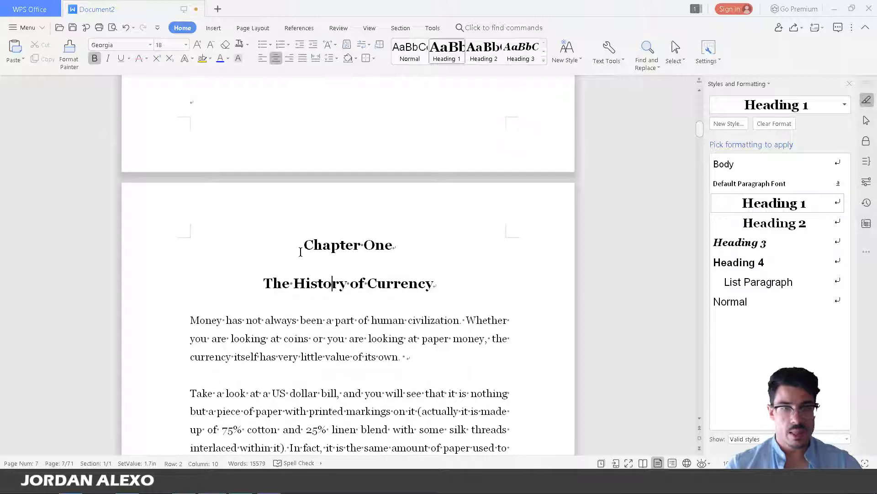
left_click(275, 227)
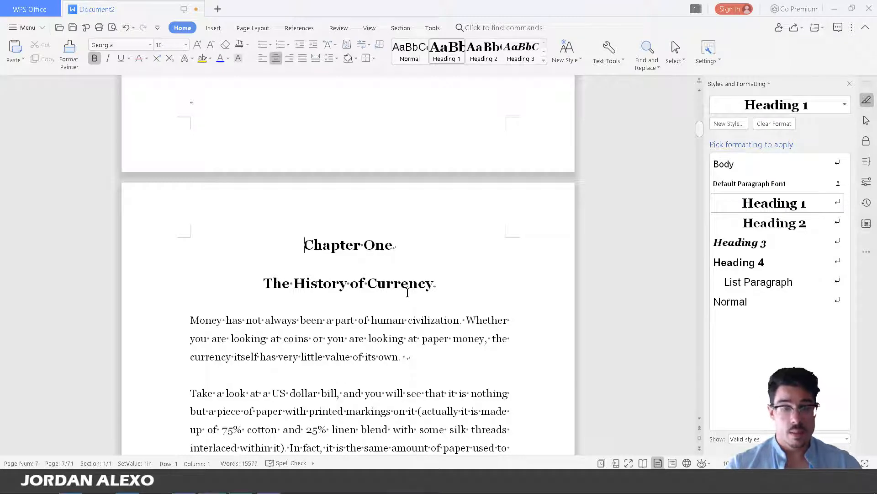
left_click(438, 283, "shift")
scroll(369, 365, "down", 2)
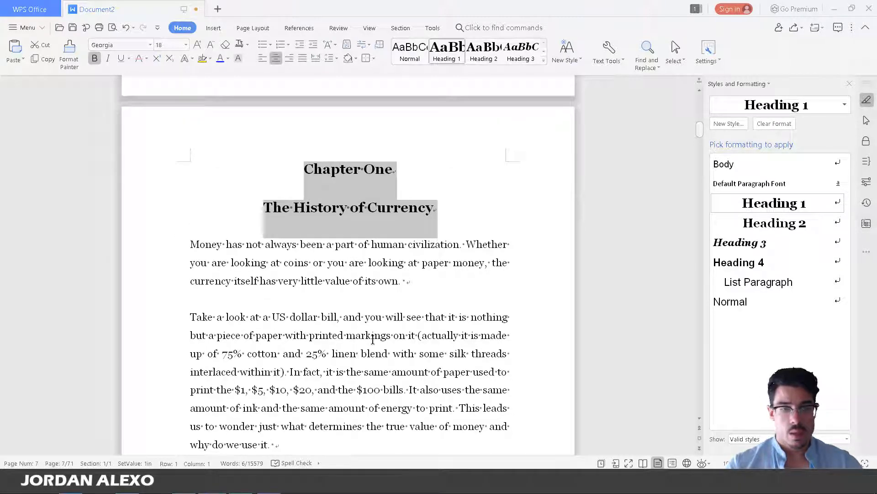
Remove the trailing spaces from the first four body paragraphs of Chapter One, through "did not exist yet.".
left_click(459, 280)
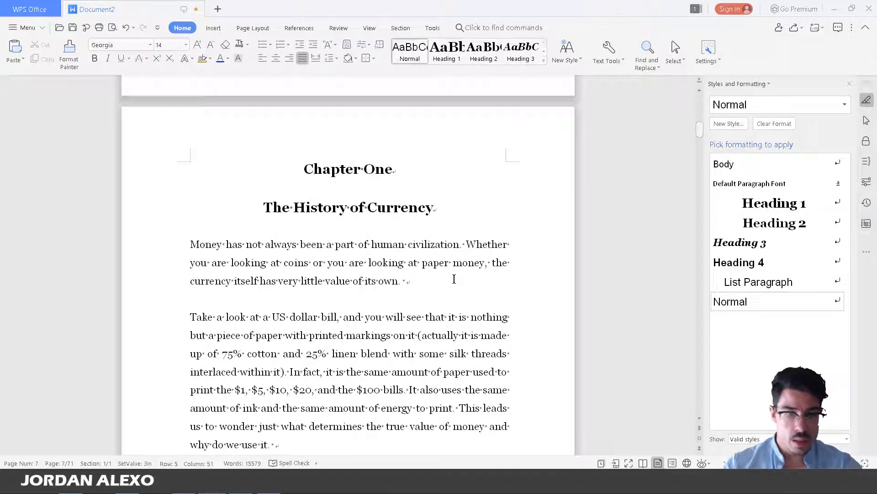
scroll(455, 280, "down", 2)
left_click(340, 376)
scroll(340, 376, "down", 5)
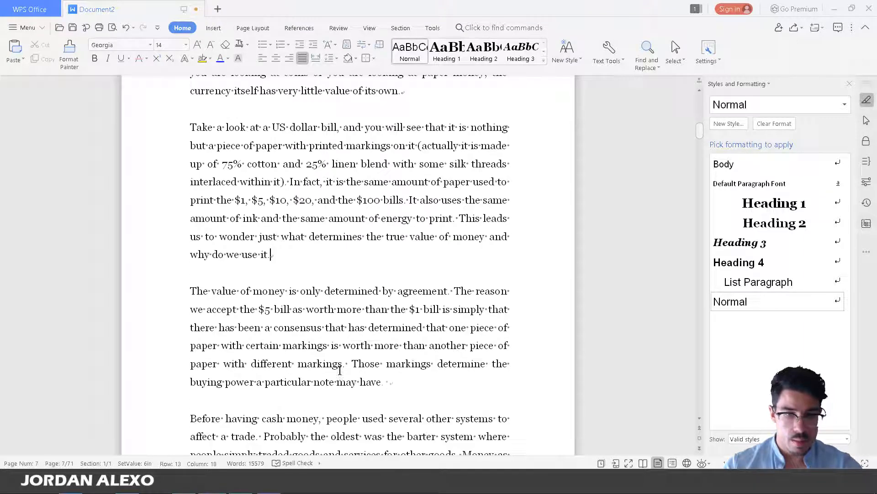
left_click(395, 307)
left_click(357, 397)
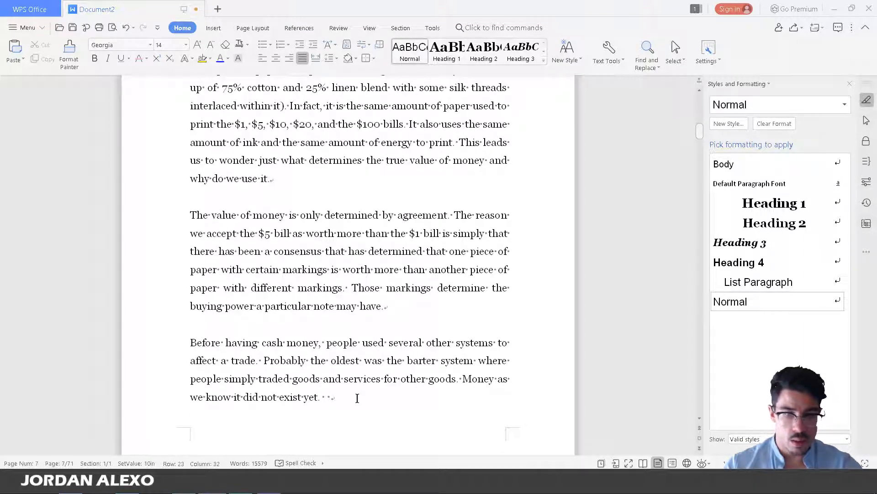
scroll(358, 397, "down", 8)
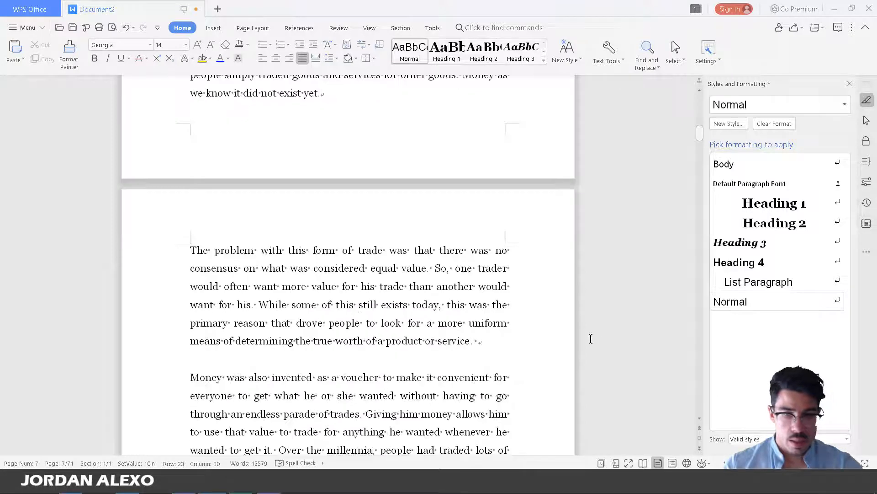
Remove the trailing spaces after "a product or service." and "paper currency." in Chapter One.
left_click(569, 342)
scroll(448, 329, "down", 4)
left_click(449, 325)
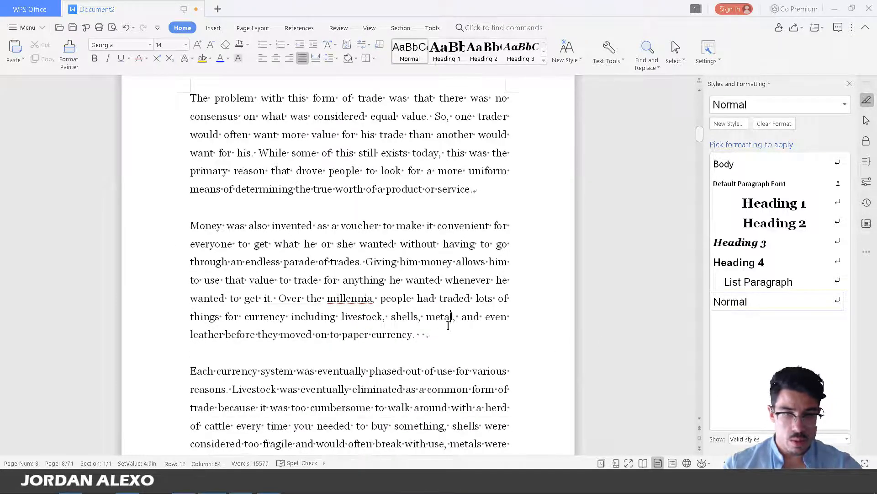
key("BackSpace")
key("BackSpace")
scroll(436, 349, "down", 4)
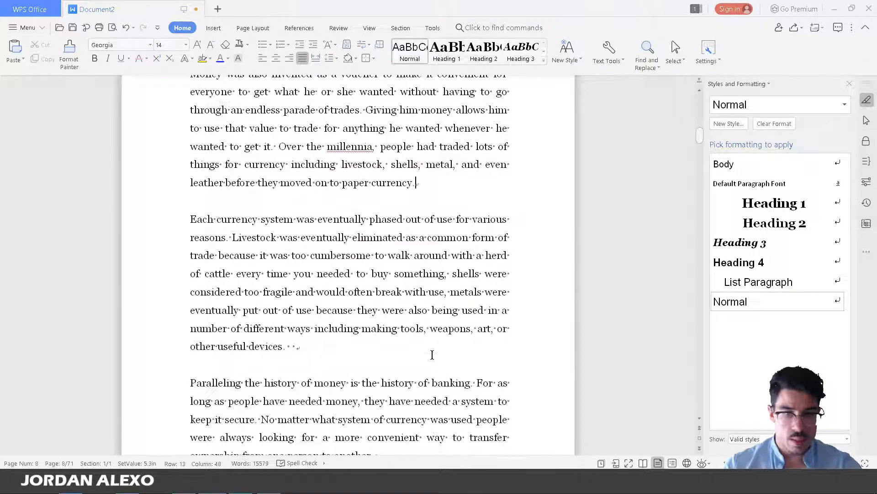
Remove the trailing spaces after "other useful devices." and "from one person to another." in Chapter One.
left_click(424, 354)
key("BackSpace")
key("BackSpace")
scroll(424, 354, "down", 2)
left_click(416, 374)
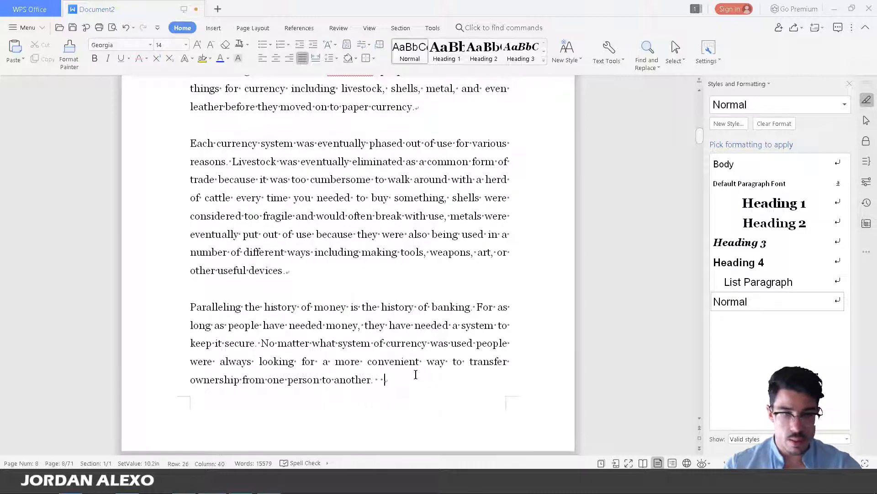
scroll(416, 375, "down", 3)
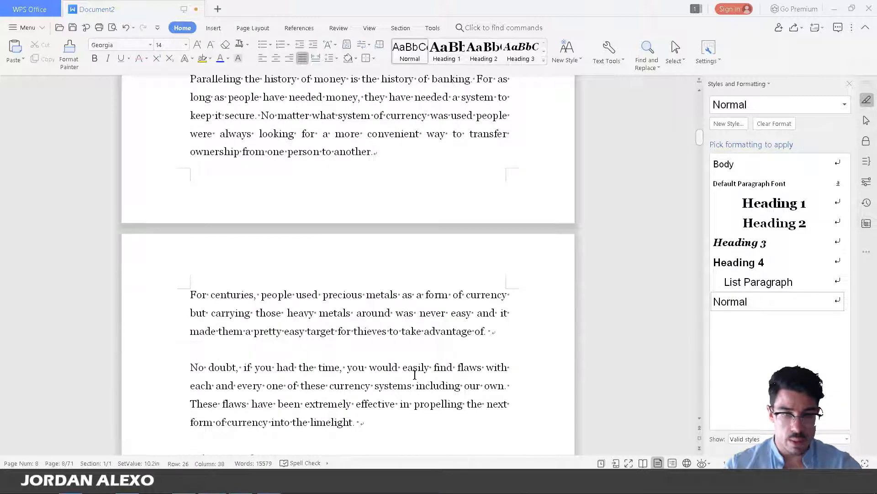
Remove the trailing spaces after "take advantage of." and "into the limelight." above the History of Cryptocurrency heading.
left_click(538, 324)
key("BackSpace")
scroll(521, 352, "down", 2)
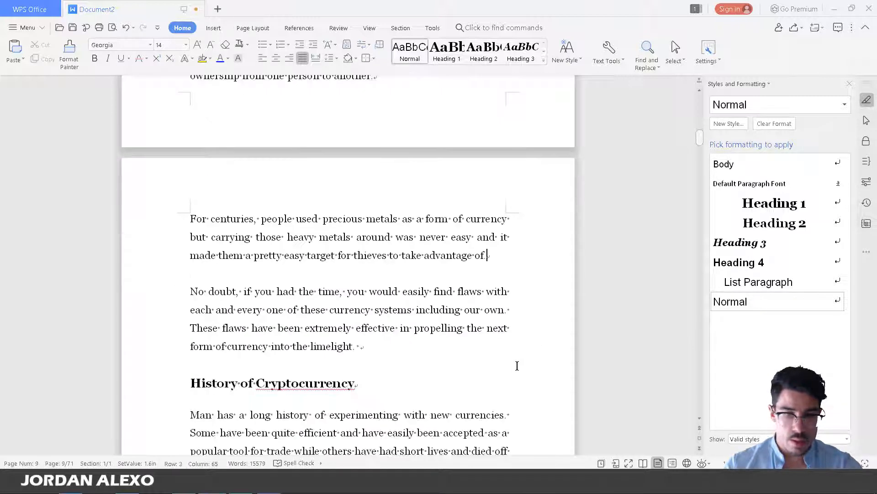
key("BackSpace")
scroll(514, 366, "down", 2)
left_click(280, 306)
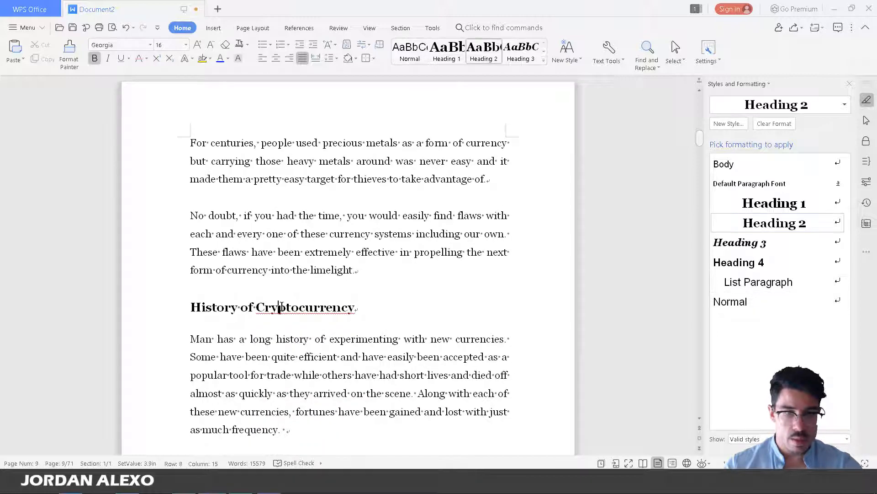
Remove the trailing spaces after "so important." in the second paragraph under the History of Cryptocurrency heading.
triple_click(350, 291)
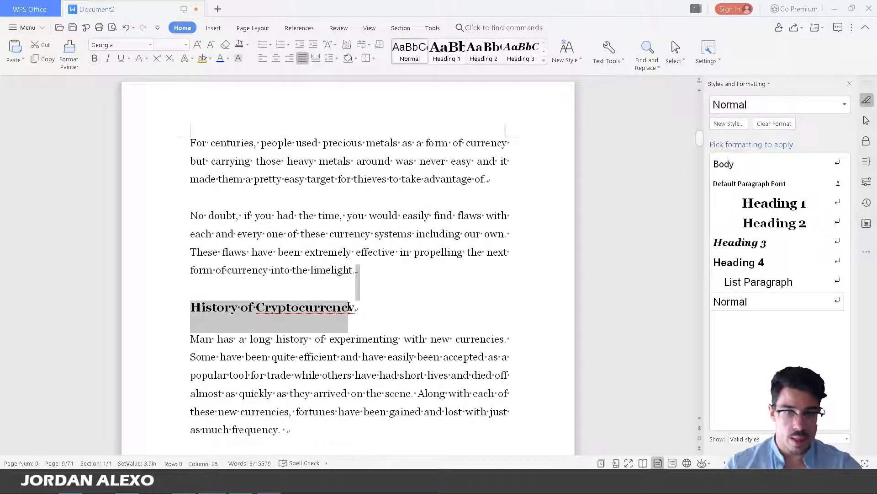
left_click(379, 318)
scroll(379, 287, "down", 1)
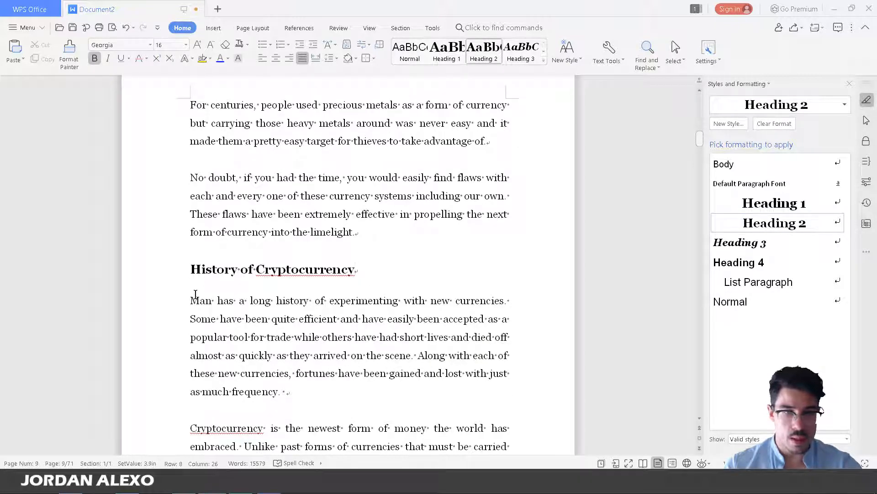
scroll(196, 301, "down", 3)
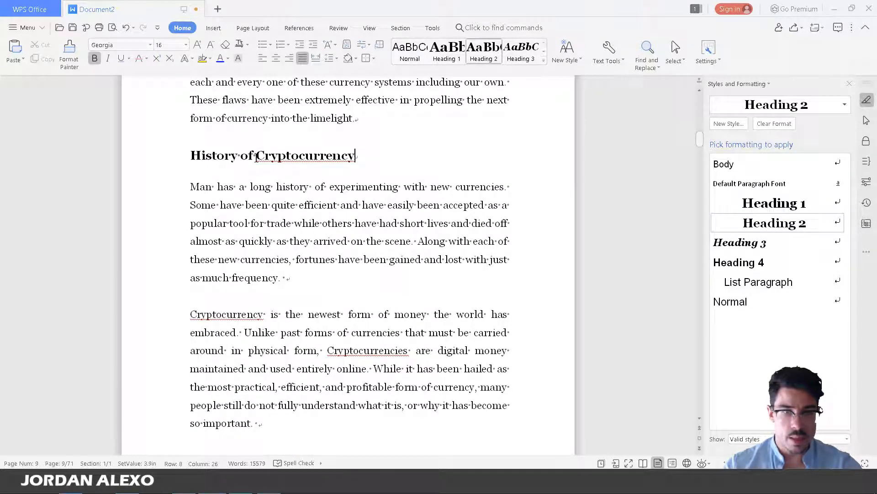
scroll(359, 361, "down", 3)
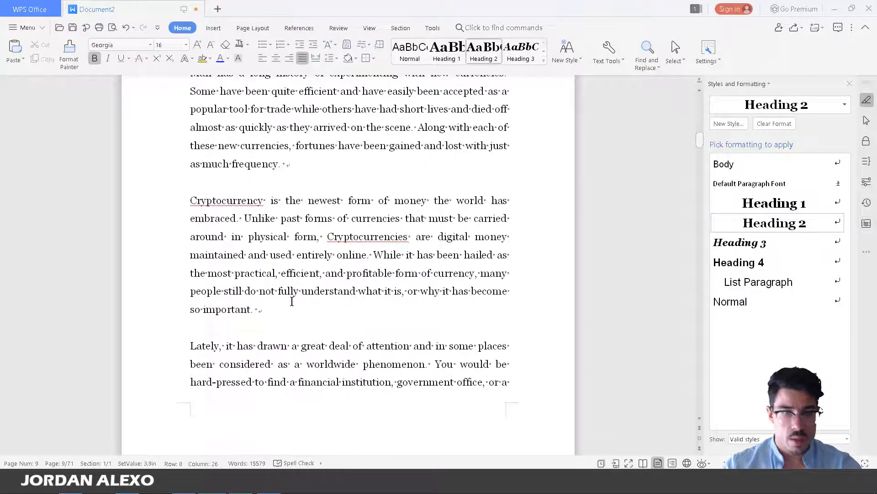
left_click(291, 305)
Centre the History of Cryptocurrency heading.
scroll(292, 265, "up", 3)
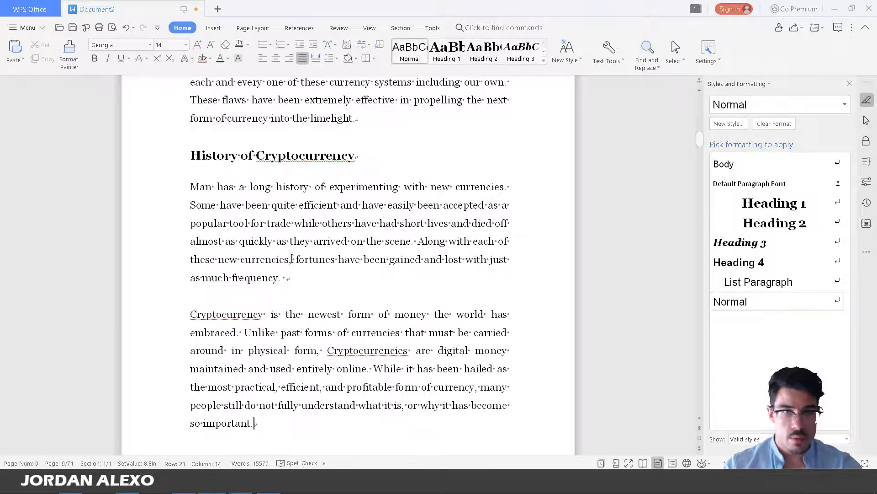
triple_click(373, 159)
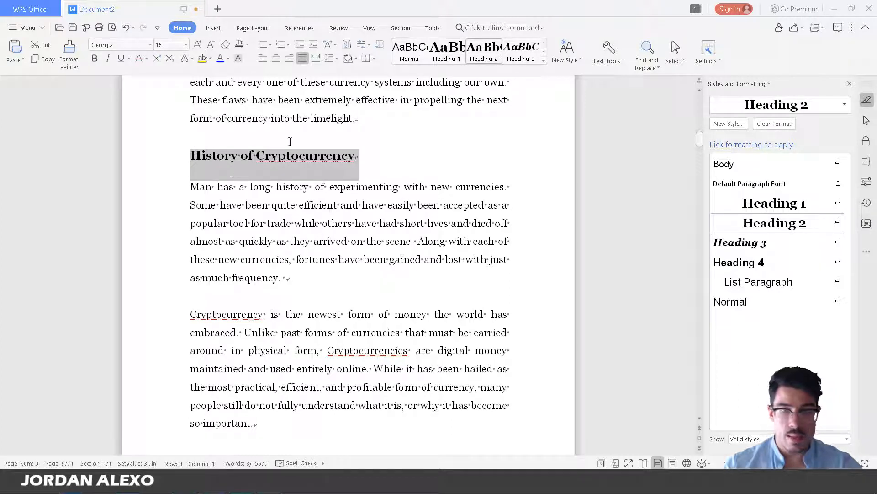
key("ctrl+e")
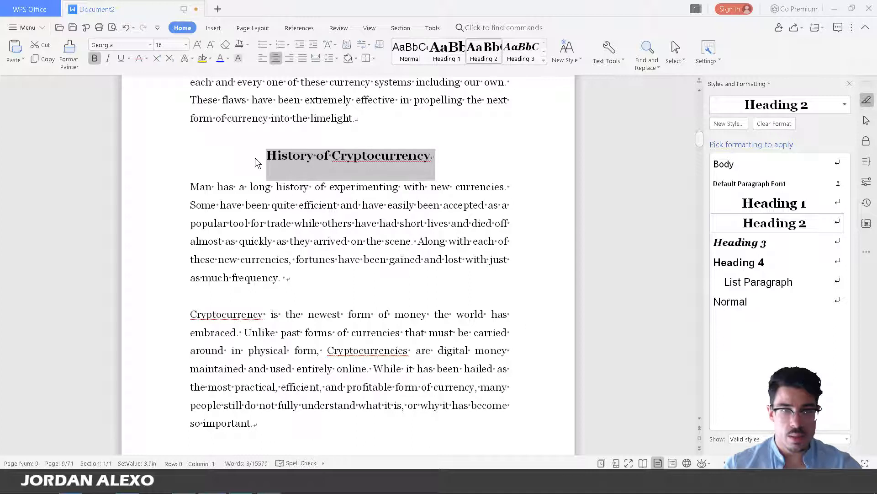
Modify the Heading 2 style to left alignment, with Add to template ticked but declining to save the change to the template.
right_click(484, 64)
left_click(498, 70)
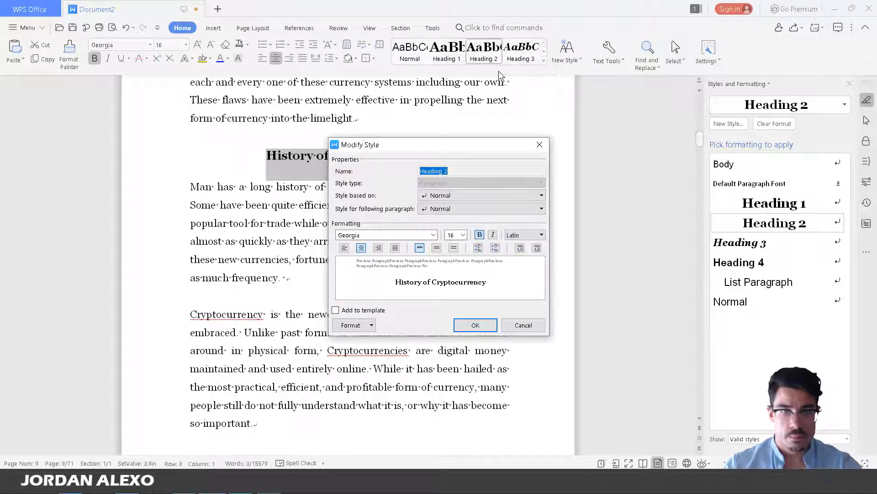
left_click(344, 247)
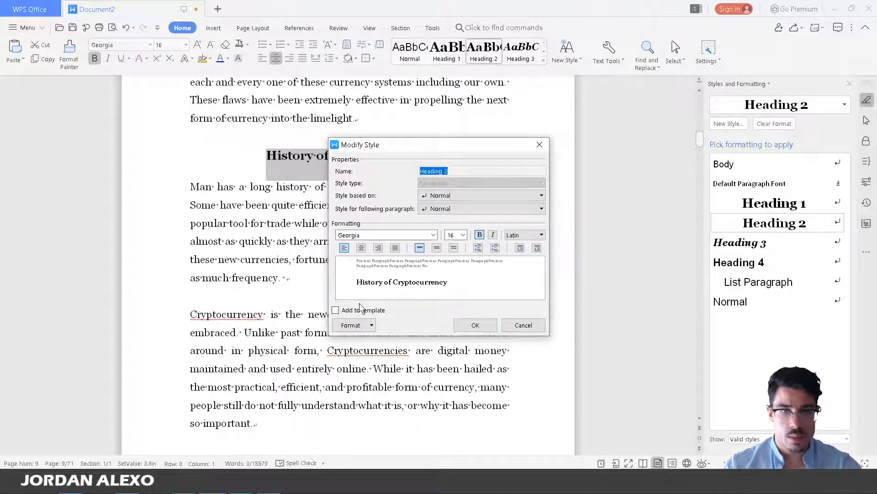
left_click(360, 310)
left_click(459, 323)
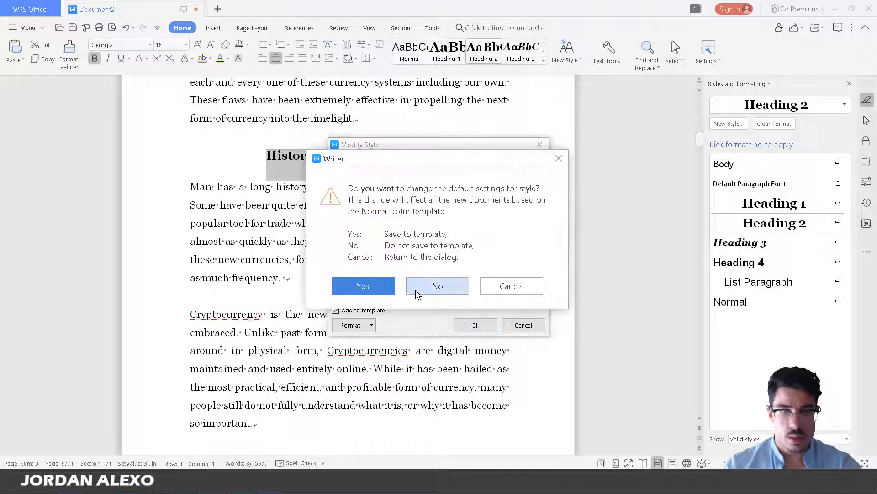
left_click(416, 291)
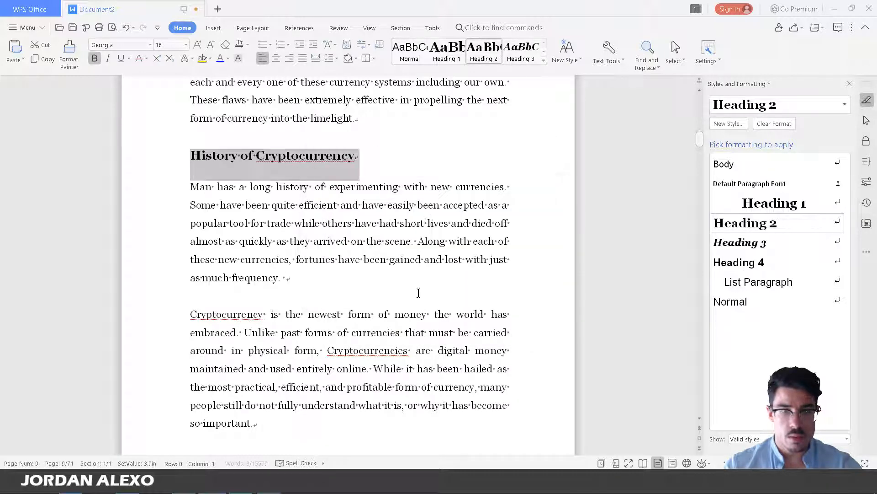
left_click(399, 158)
Remove the trailing spaces after "Blockchain project with Cryptocurrency." and after "designed to accomplish several things:" in the In the Beginning paragraph.
scroll(395, 169, "up", 10)
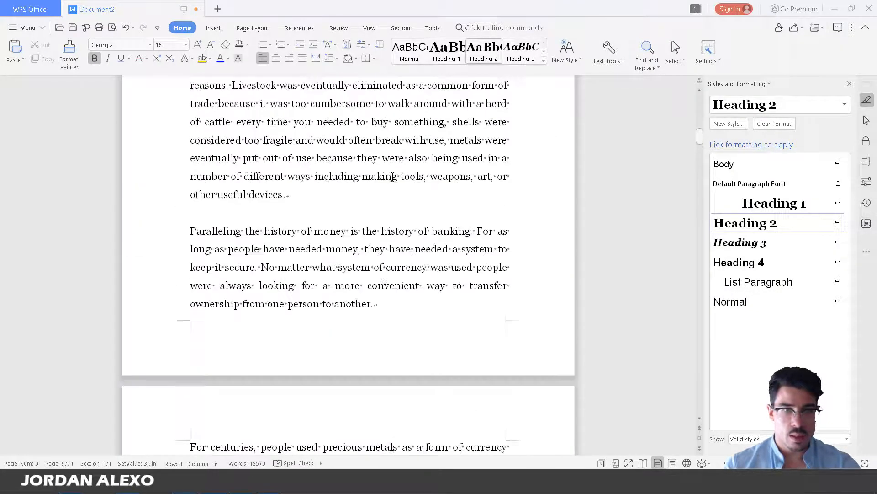
scroll(393, 177, "up", 8)
scroll(388, 187, "down", 13)
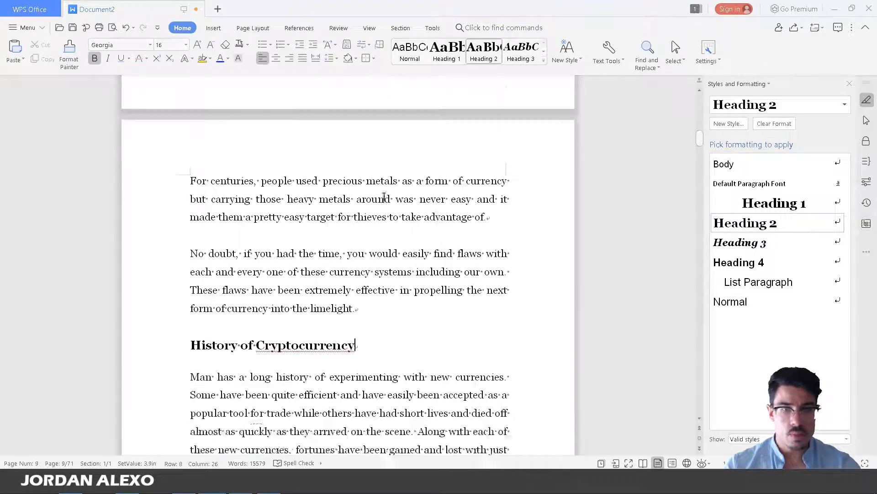
scroll(385, 196, "down", 8)
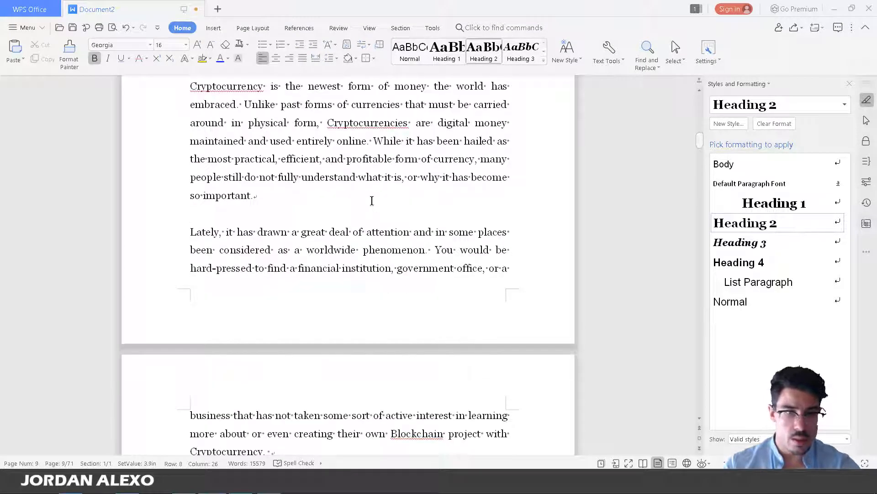
scroll(371, 200, "down", 4)
left_click(362, 253)
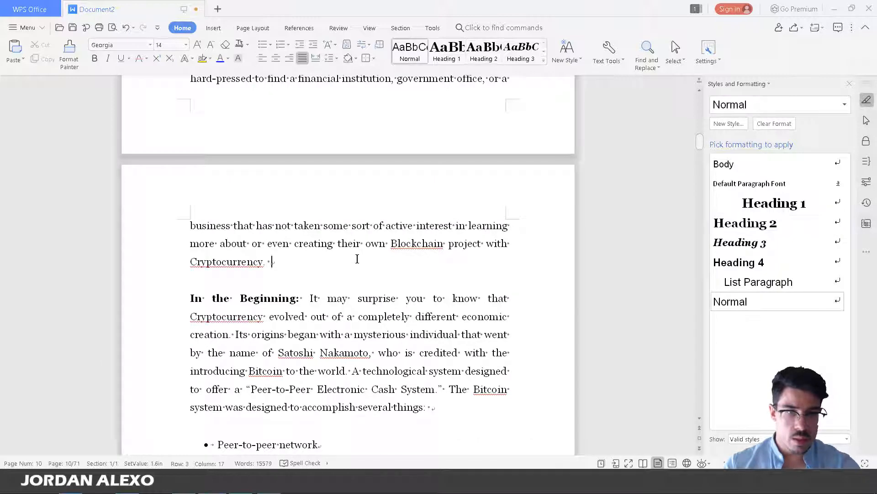
key("BackSpace")
key("BackSpace")
scroll(366, 253, "down", 3)
left_click(458, 254)
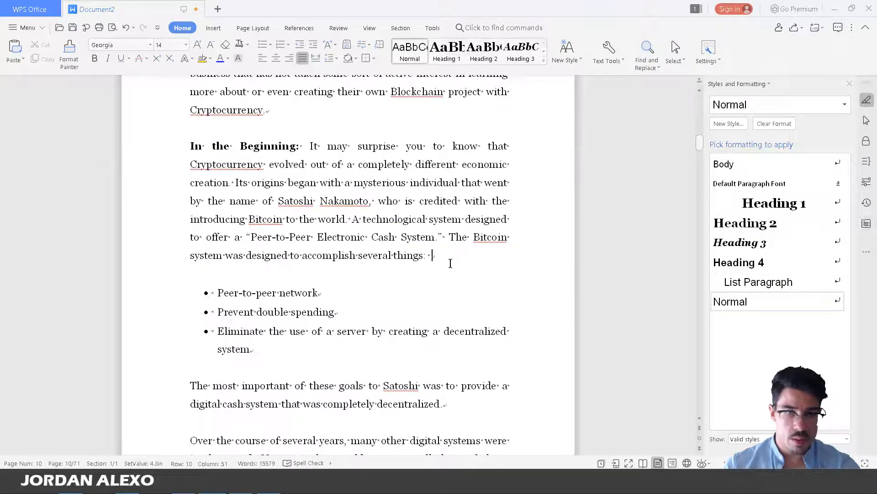
key("BackSpace")
key("BackSpace")
Check the paragraphs from the bullet list through the Explaining Cryptocurrencies section to its page break for trailing spaces and heading formatting.
scroll(444, 268, "down", 2)
scroll(461, 296, "down", 4)
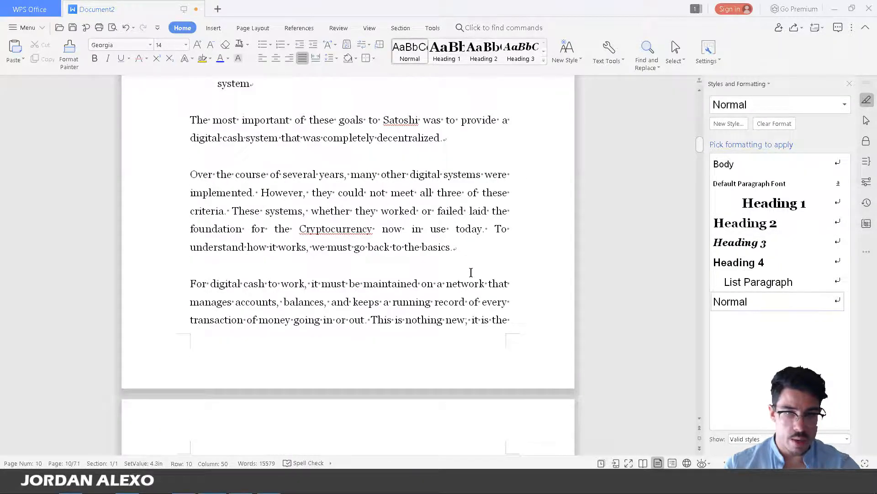
scroll(469, 274, "down", 8)
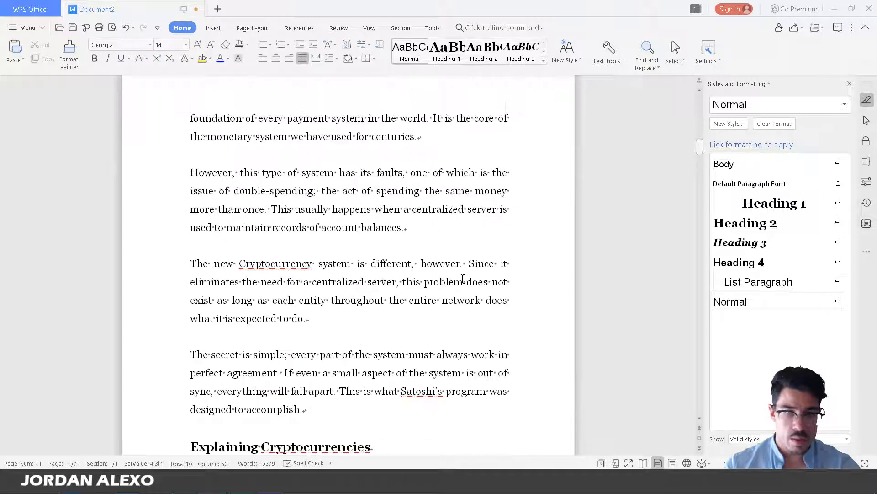
scroll(178, 251, "down", 4)
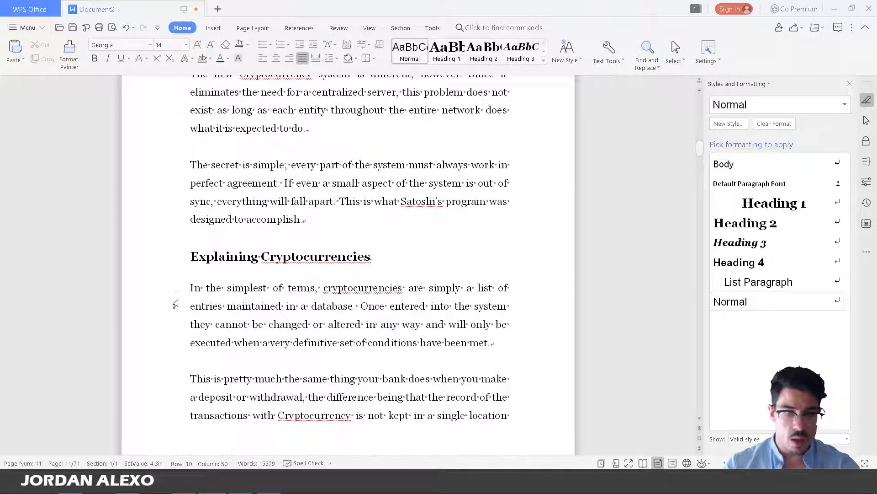
left_click(218, 257)
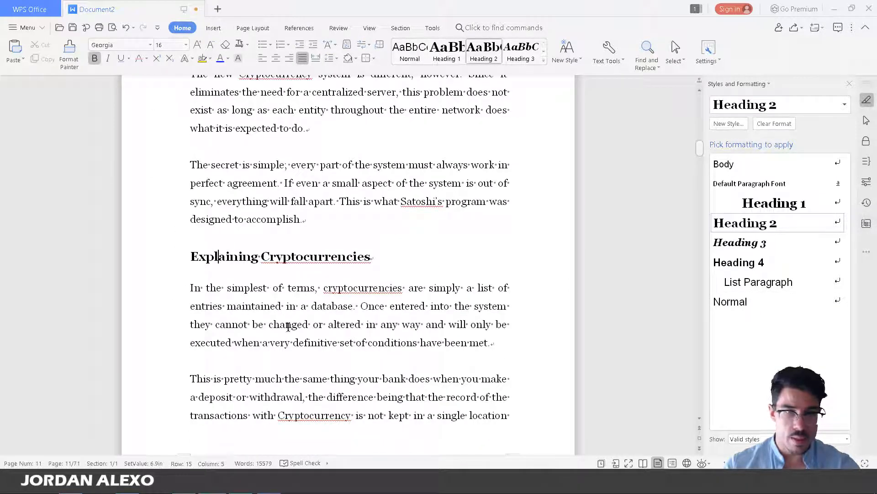
scroll(315, 268, "down", 1)
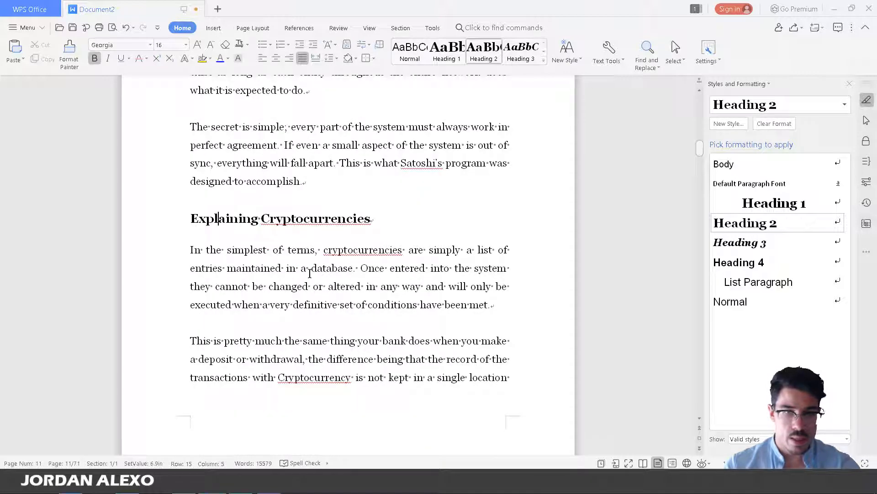
scroll(308, 272, "down", 2)
scroll(336, 237, "down", 6)
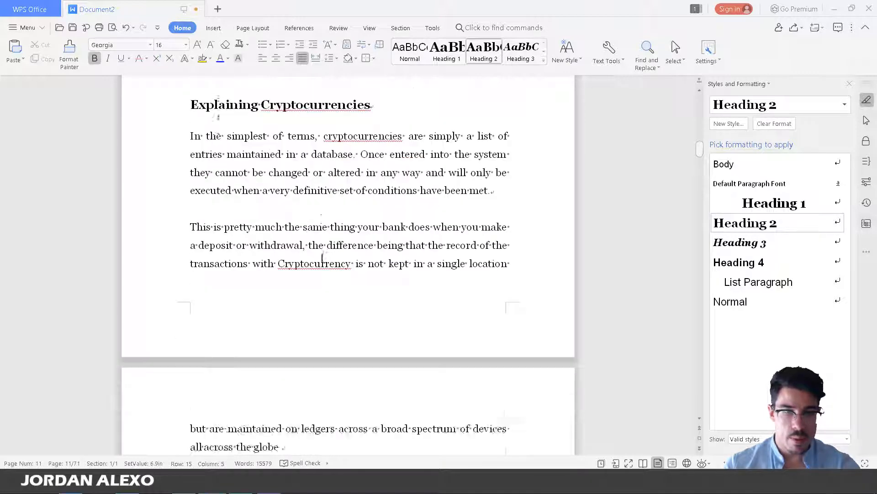
left_click(320, 258)
scroll(319, 258, "down", 1)
scroll(316, 271, "down", 4)
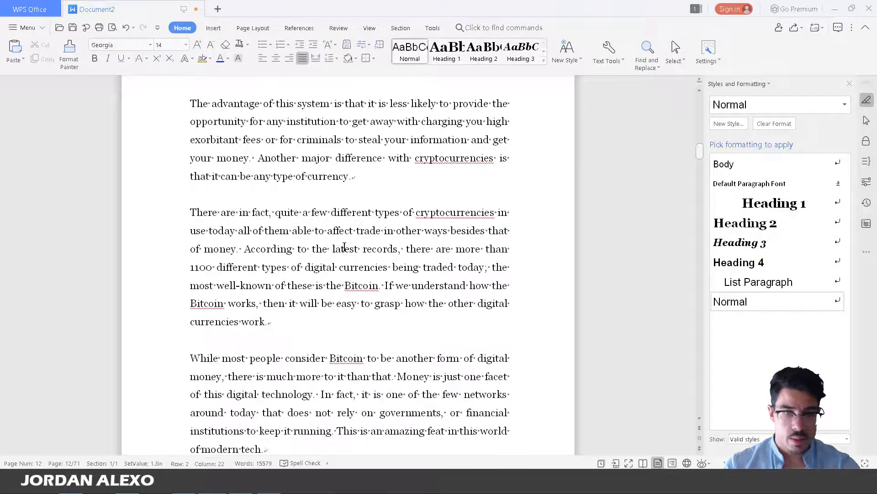
scroll(344, 248, "down", 3)
left_click(297, 331)
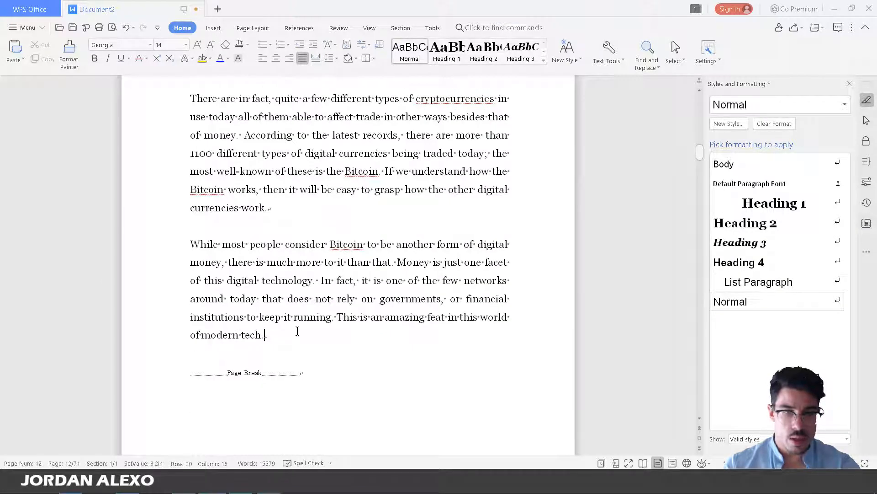
scroll(297, 331, "down", 3)
Check the Bitcoin and Taking Cryptocurrency to the Next Level sections and the pages after them for leftover trailing spaces and formatting problems.
scroll(297, 331, "down", 2)
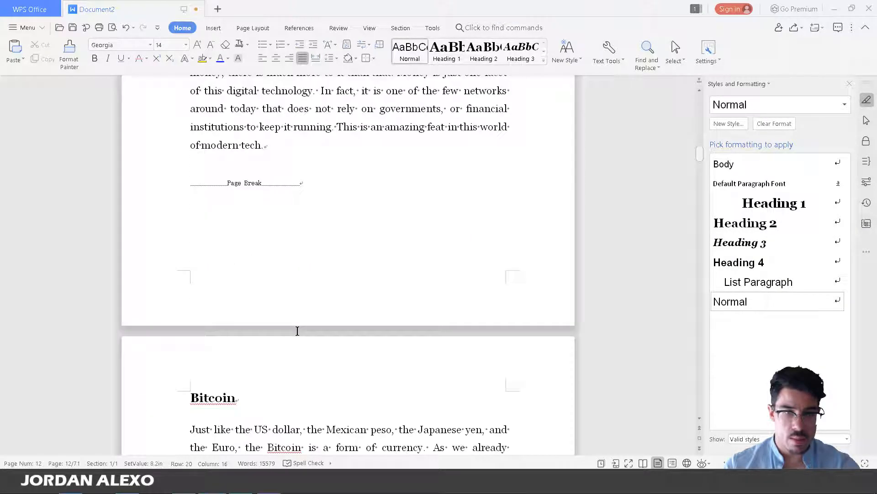
scroll(297, 331, "down", 6)
left_click(328, 258)
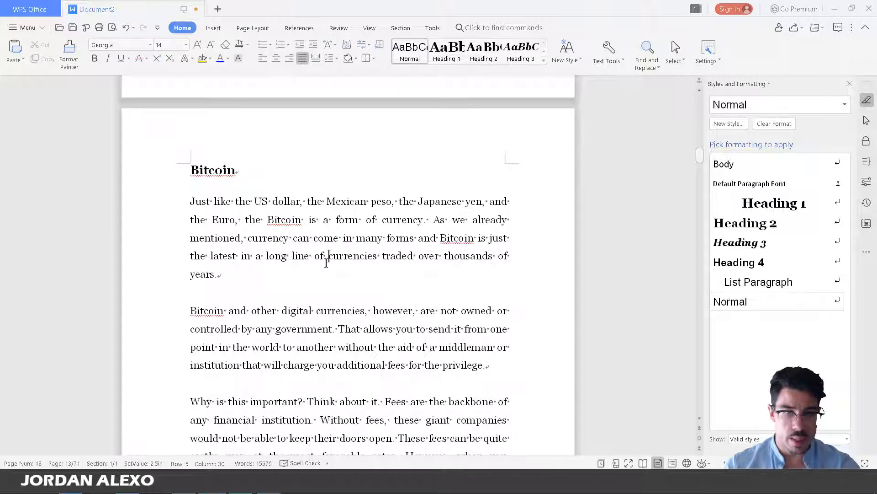
scroll(311, 281, "down", 2)
scroll(339, 243, "down", 3)
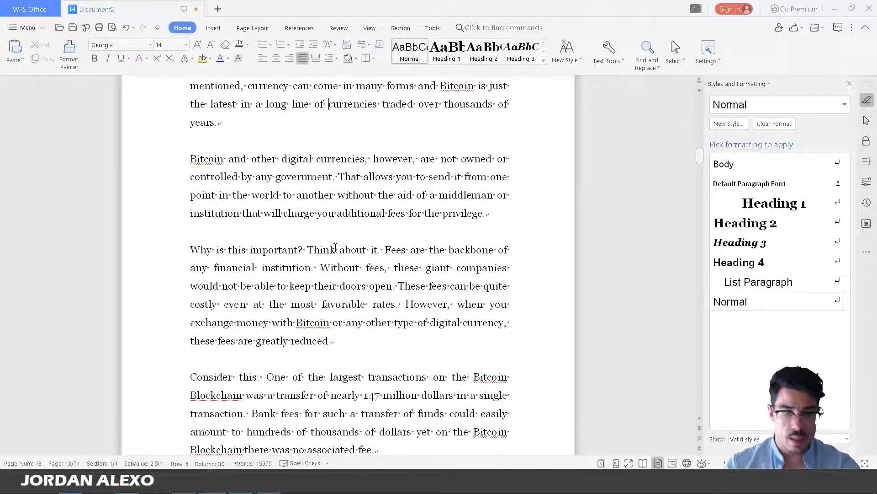
scroll(333, 248, "down", 3)
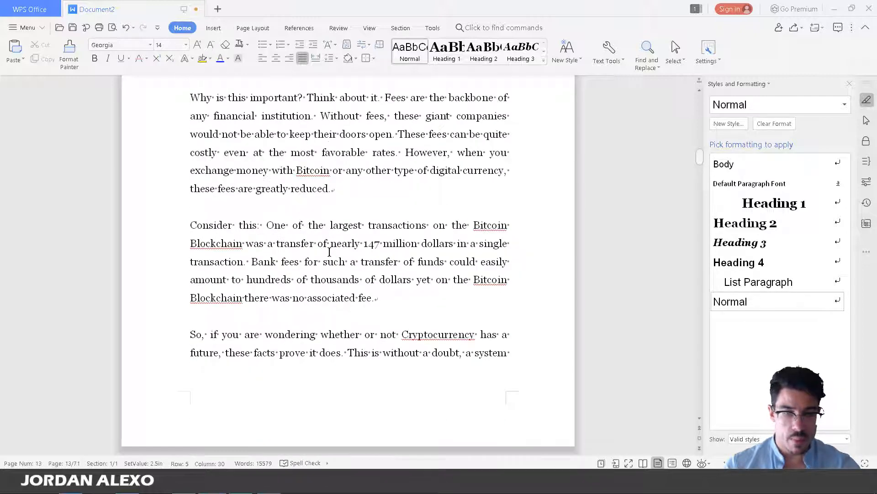
scroll(329, 252, "down", 9)
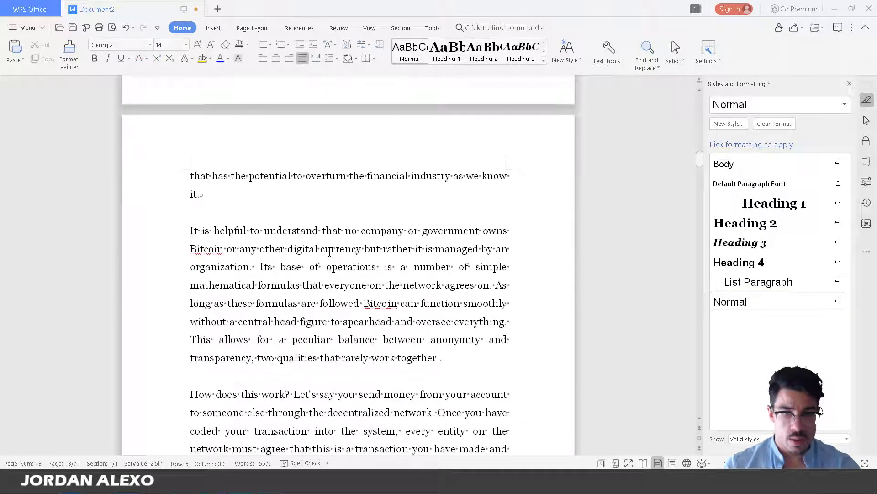
scroll(456, 371, "down", 10)
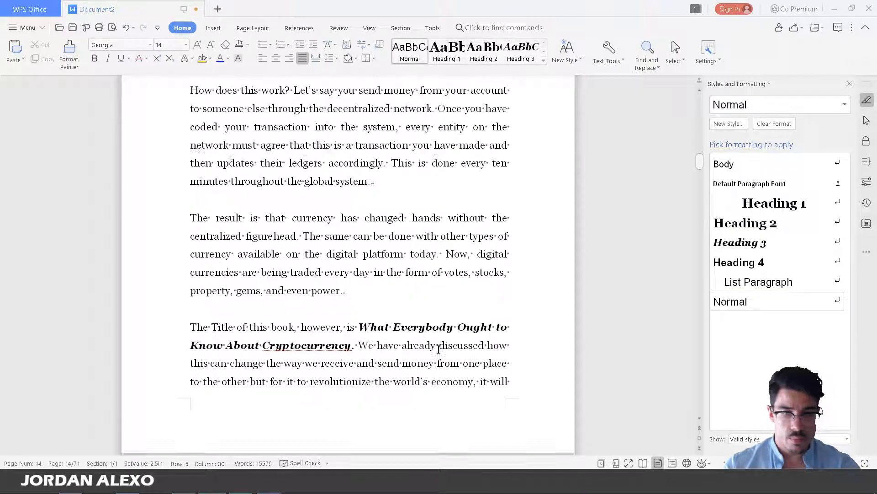
scroll(438, 349, "down", 8)
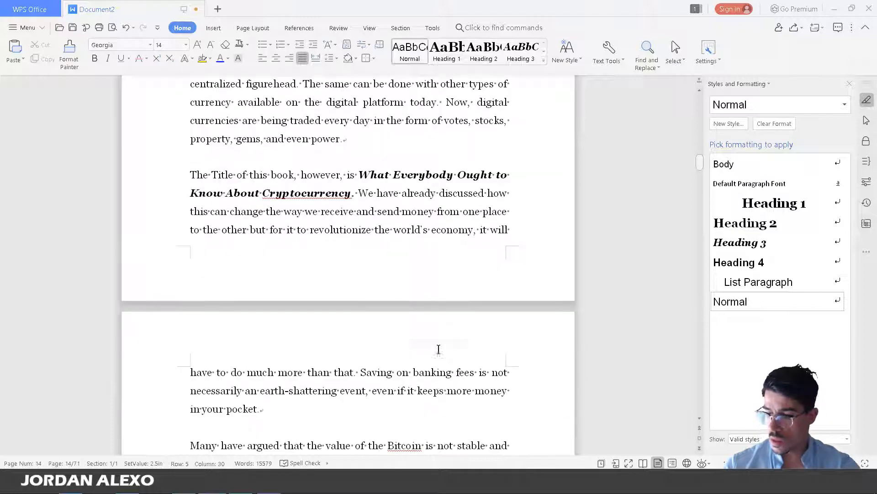
scroll(436, 350, "down", 14)
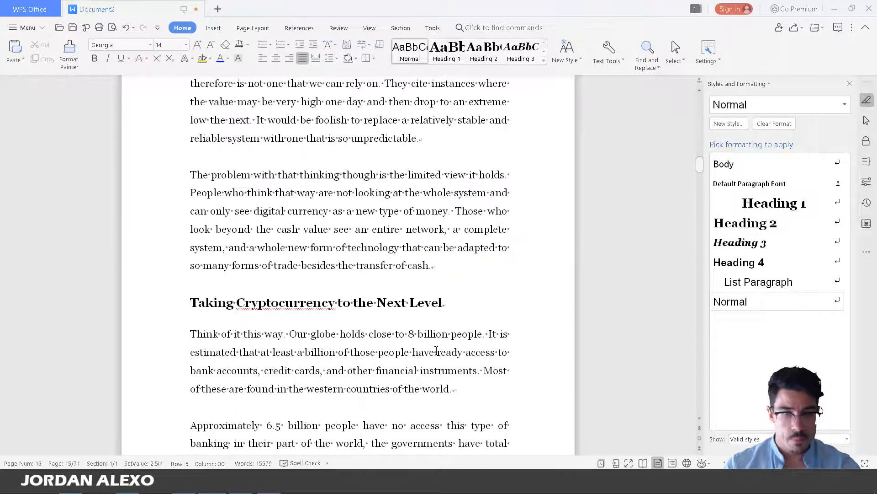
scroll(436, 351, "down", 14)
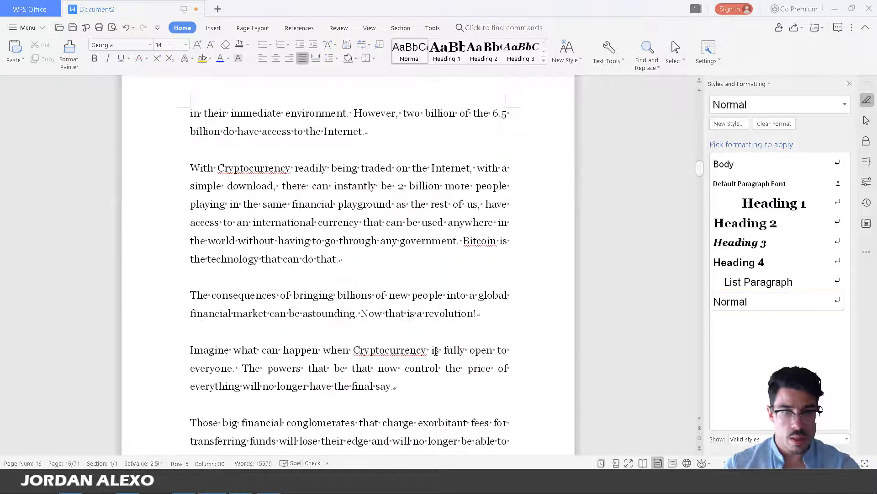
scroll(435, 351, "down", 14)
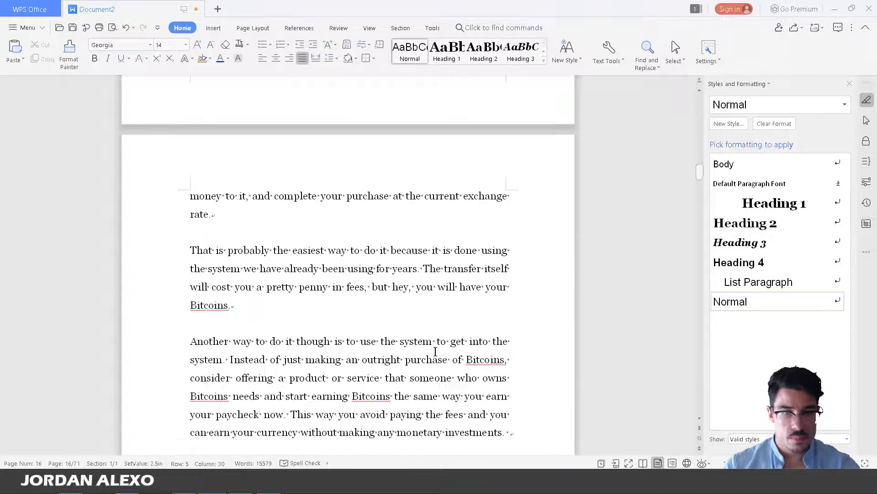
scroll(436, 351, "down", 6)
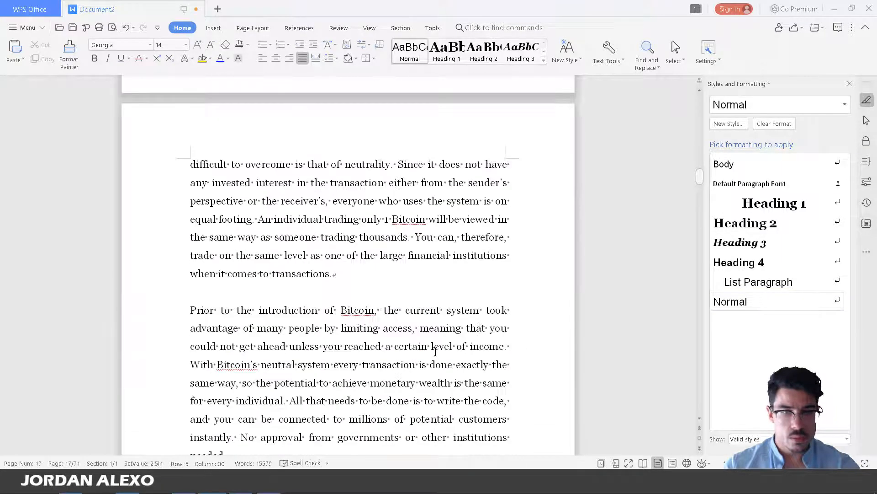
Remove the trailing spaces after "special algorithm.", "absolutely endless." and "will change forever." in the closing paragraphs before Chapter Two.
scroll(435, 351, "down", 11)
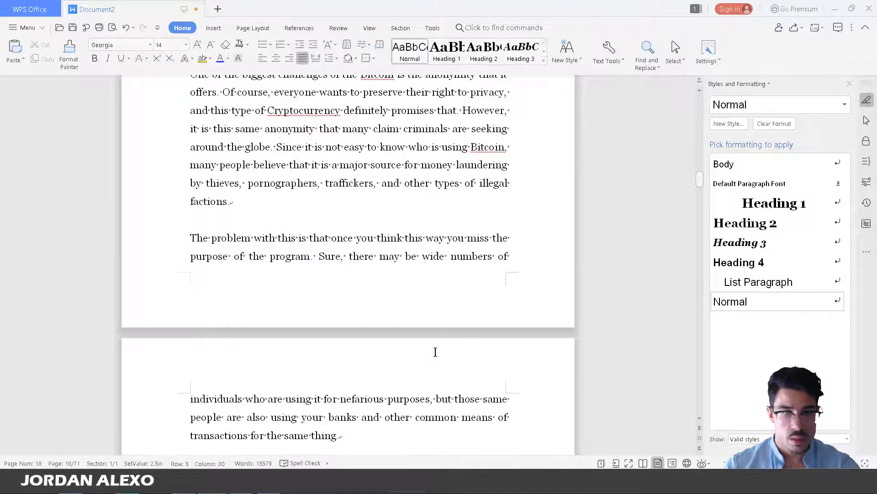
scroll(435, 352, "down", 15)
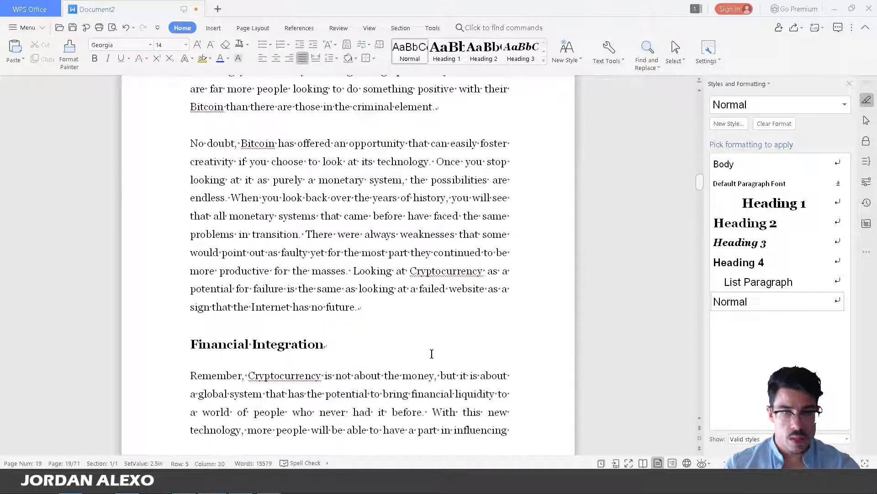
scroll(431, 353, "down", 16)
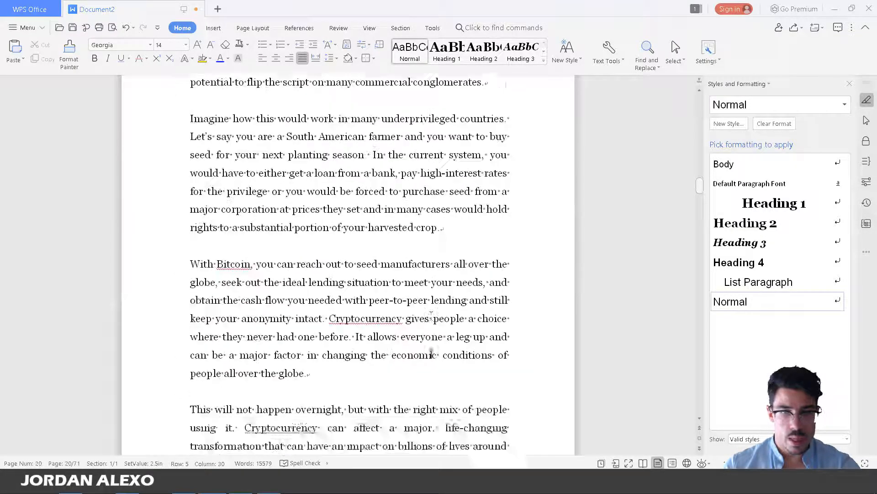
scroll(431, 354, "down", 16)
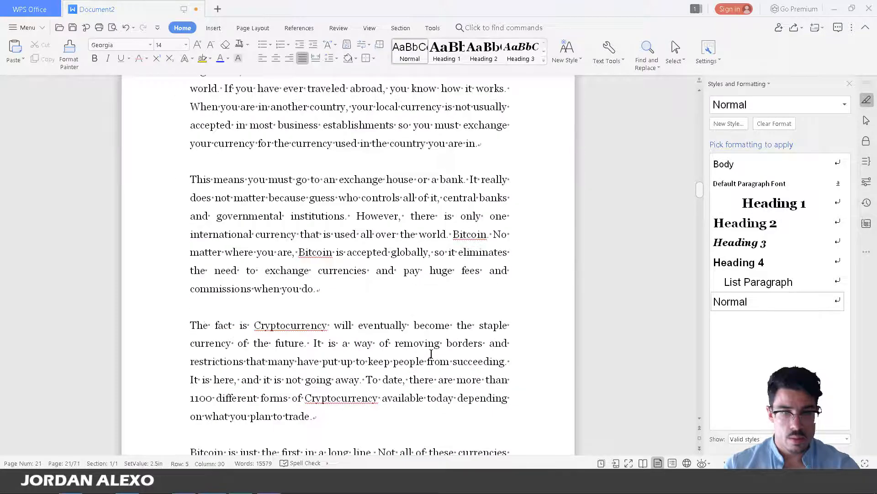
scroll(431, 352, "down", 6)
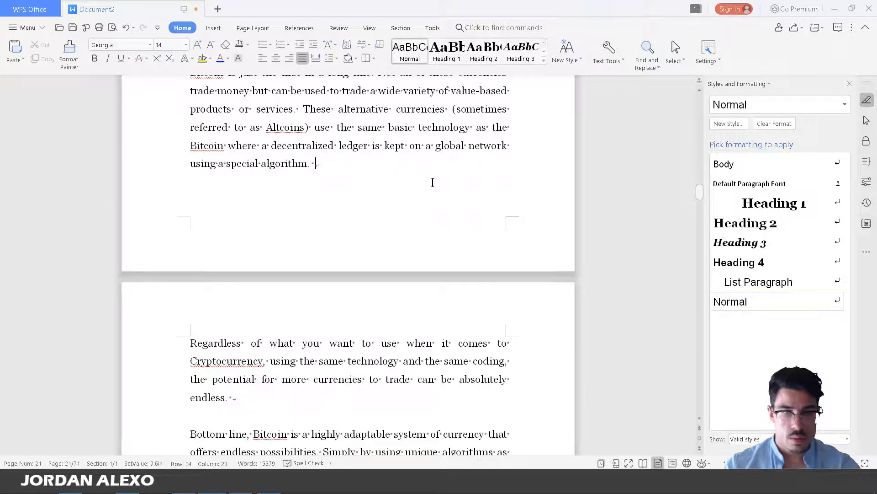
scroll(407, 273, "down", 6)
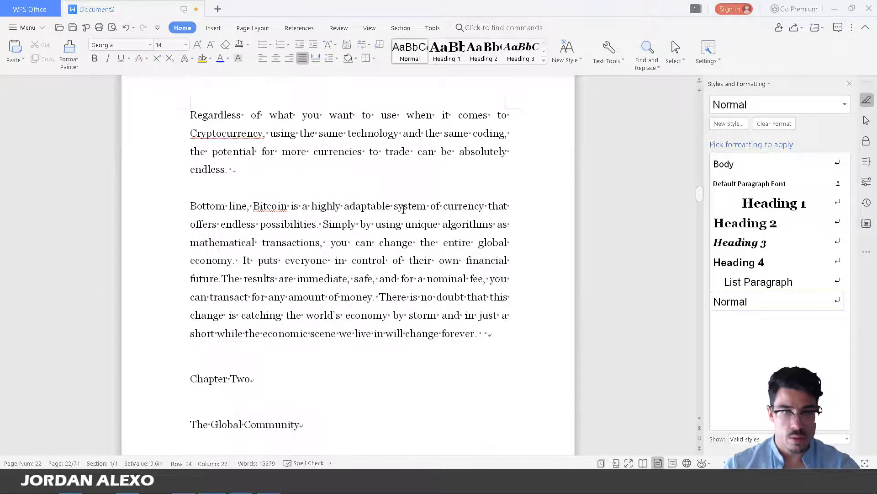
left_click(402, 189)
scroll(417, 237, "down", 3)
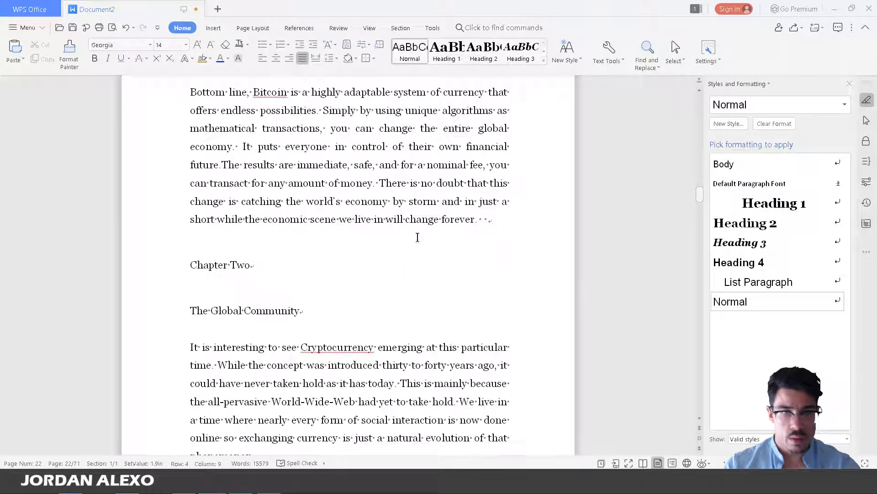
left_click(497, 215)
key("BackSpace")
key("BackSpace")
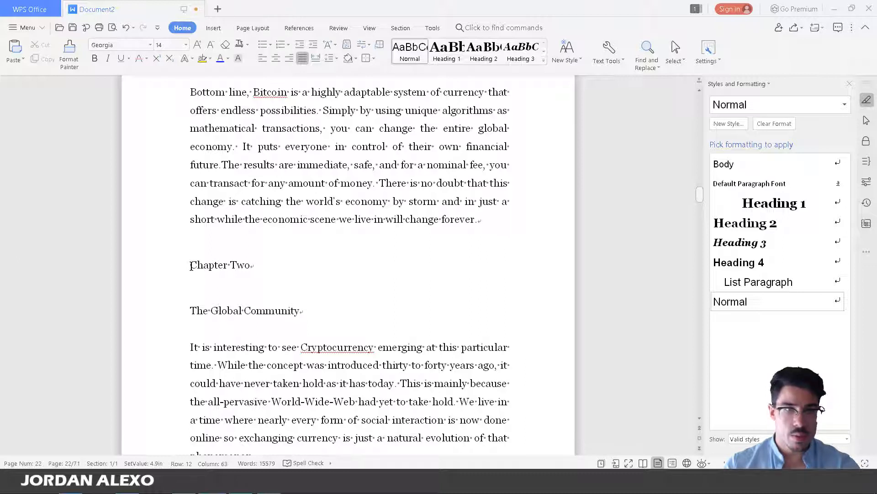
Insert a page break before "Chapter Two" and delete the empty line above the chapter title.
left_click(213, 28)
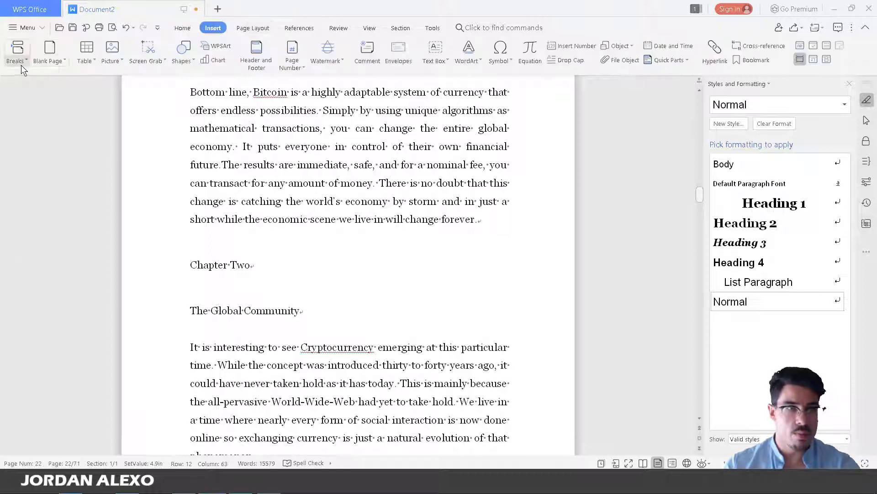
left_click(21, 65)
left_click(18, 73)
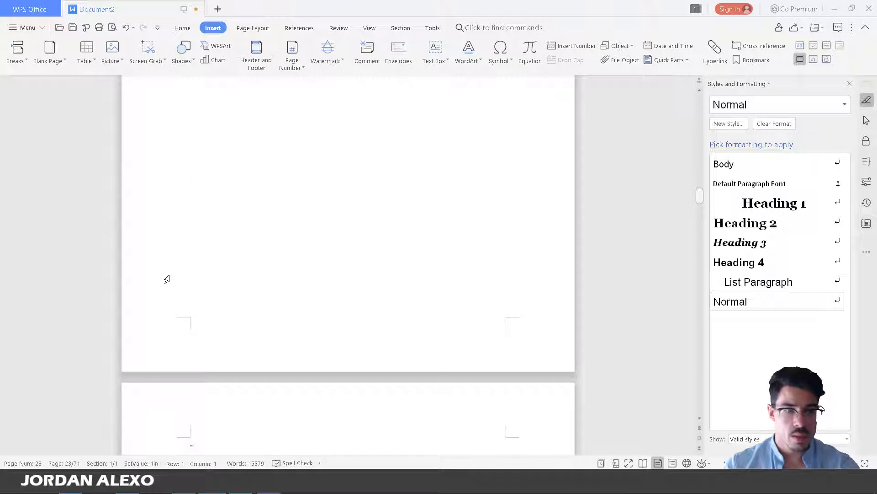
scroll(167, 279, "down", 3)
key("Delete")
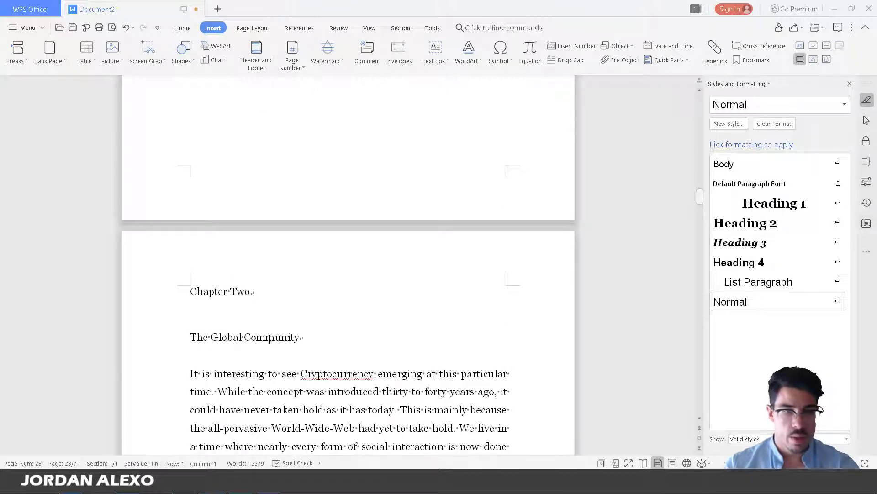
Apply the Heading 1 style to the "Chapter Two" and "The Global Community" lines.
left_click(313, 340)
left_click_drag(314, 340, 182, 288)
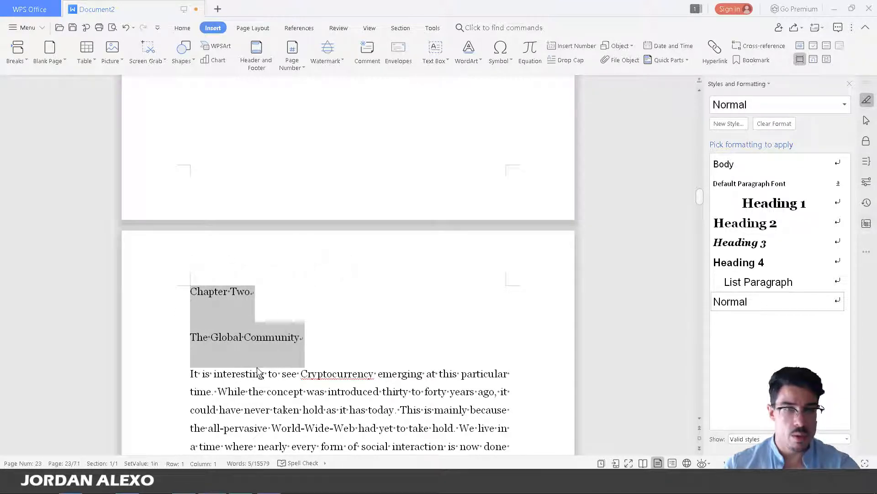
left_click(182, 28)
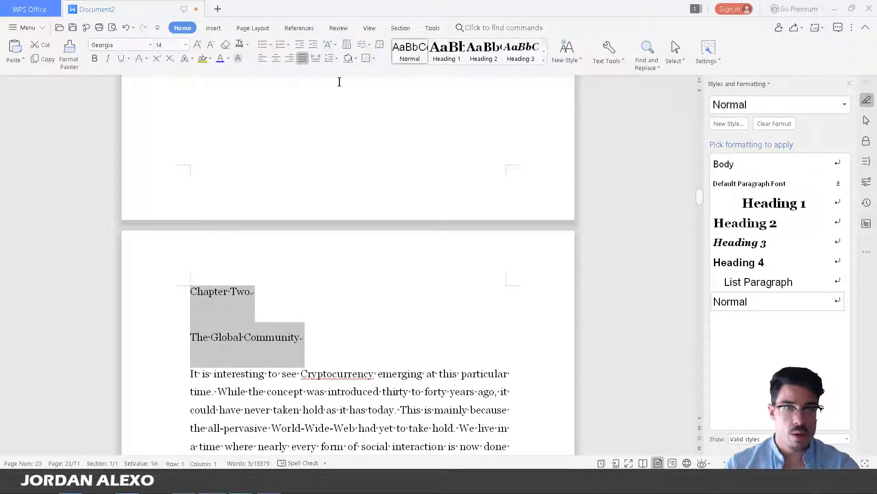
left_click(454, 62)
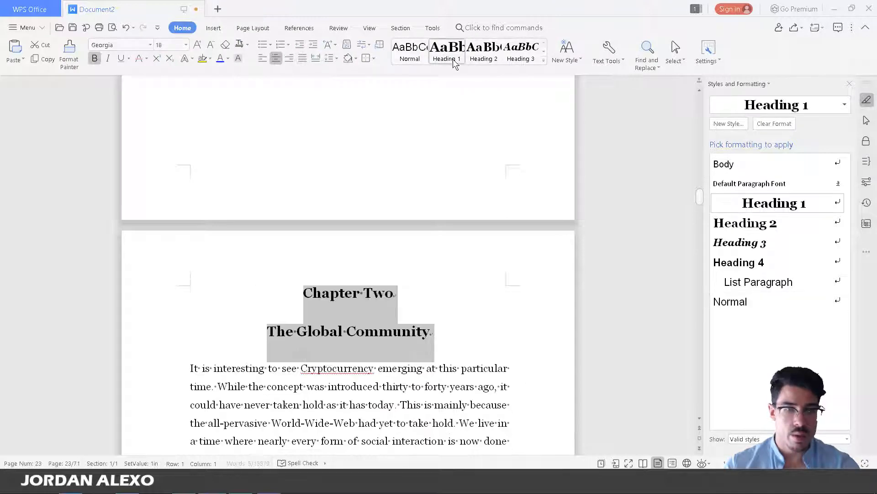
Remove the trailing spaces after "phenomenon." and "bring people together." in the first two paragraphs of The Global Community.
left_click(391, 378)
scroll(391, 380, "down", 3)
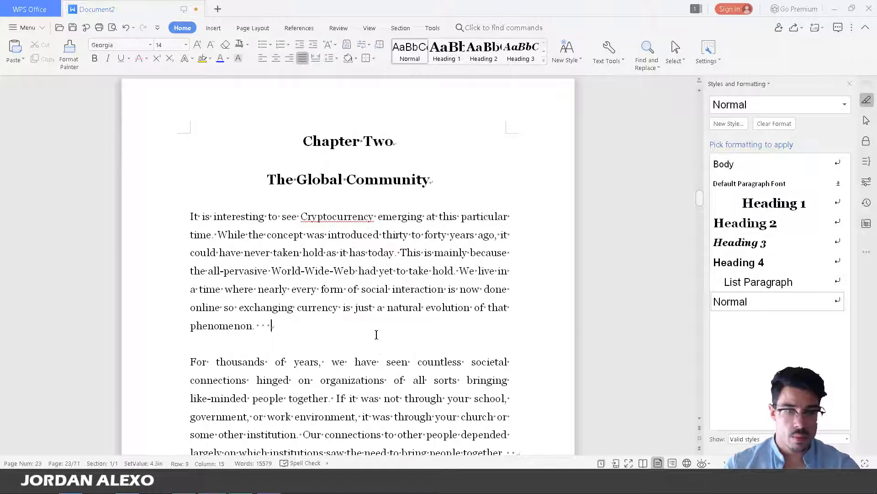
scroll(375, 337, "down", 1)
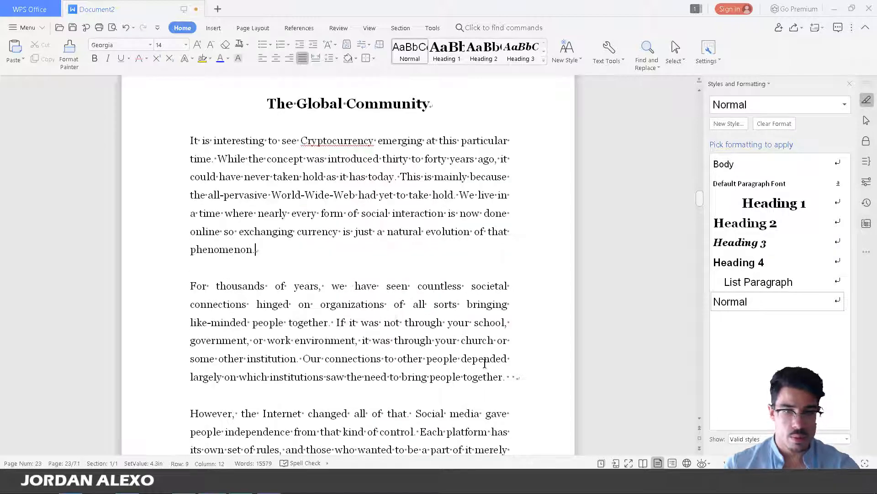
left_click(525, 376)
key("BackSpace")
key("BackSpace")
scroll(491, 320, "down", 3)
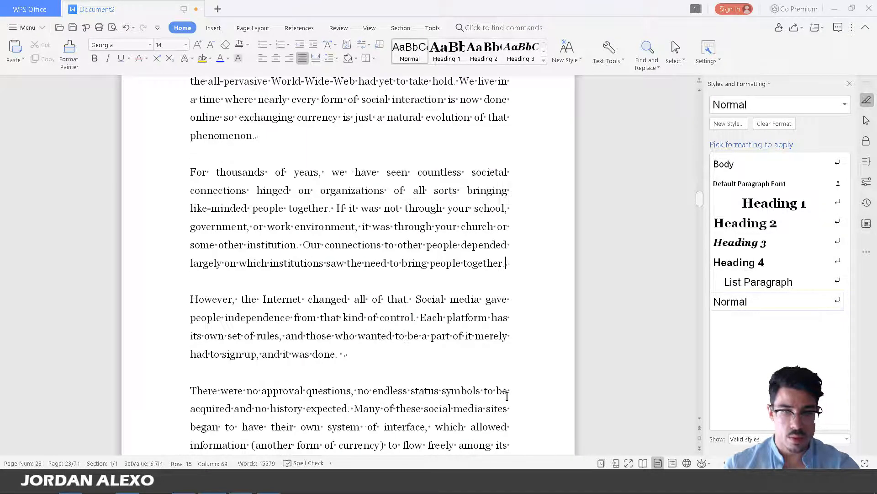
Remove the trailing spaces after "it was done.", "exchange more possible.", "communication became automatic." and "Cryptocurrencies like Bitcoin." in The Global Community.
left_click(482, 251)
key("BackSpace")
left_click(481, 348)
key("BackSpace")
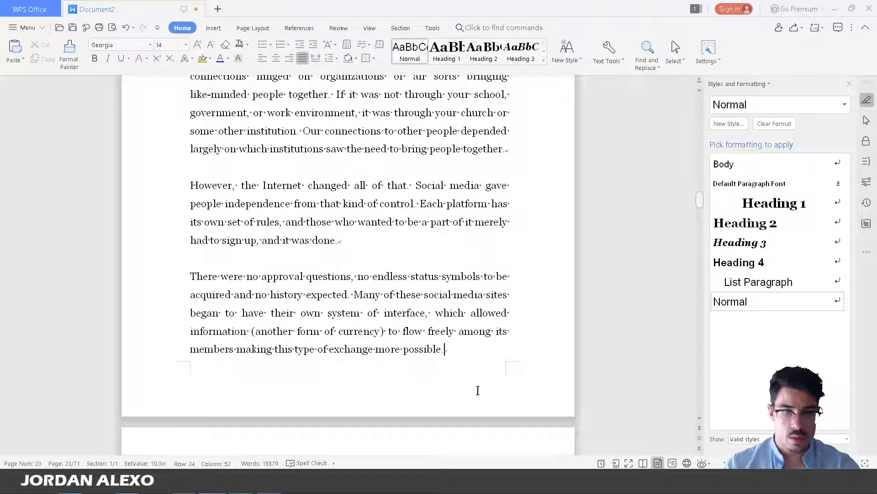
scroll(479, 402, "down", 3)
left_click(360, 353)
key("BackSpace")
scroll(422, 365, "down", 3)
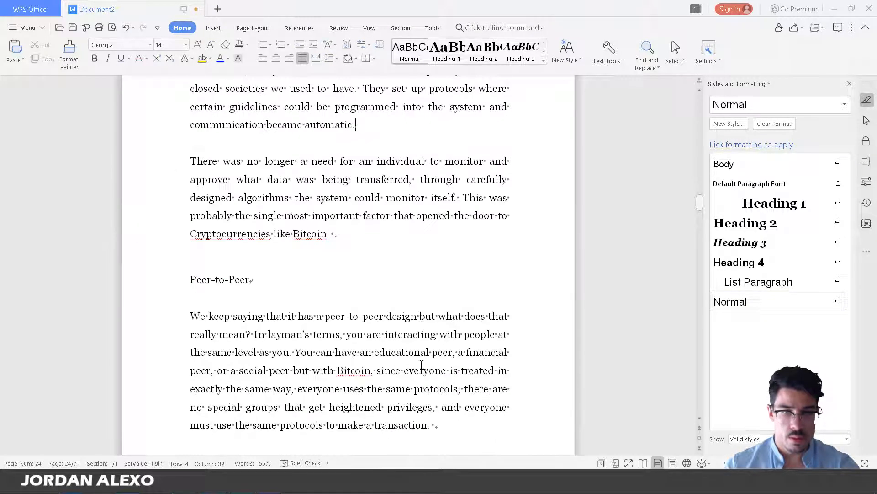
scroll(267, 300, "down", 1)
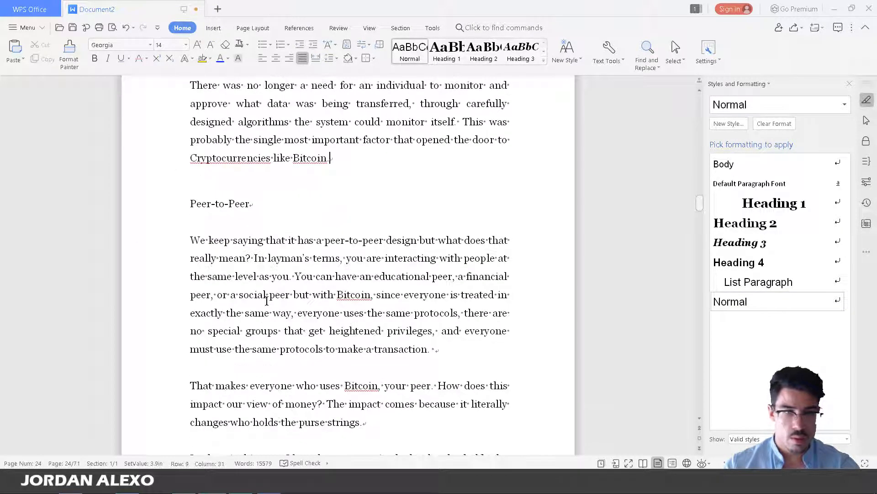
Apply the Heading 2 style to the "Peer-to-Peer" line.
left_click(212, 204)
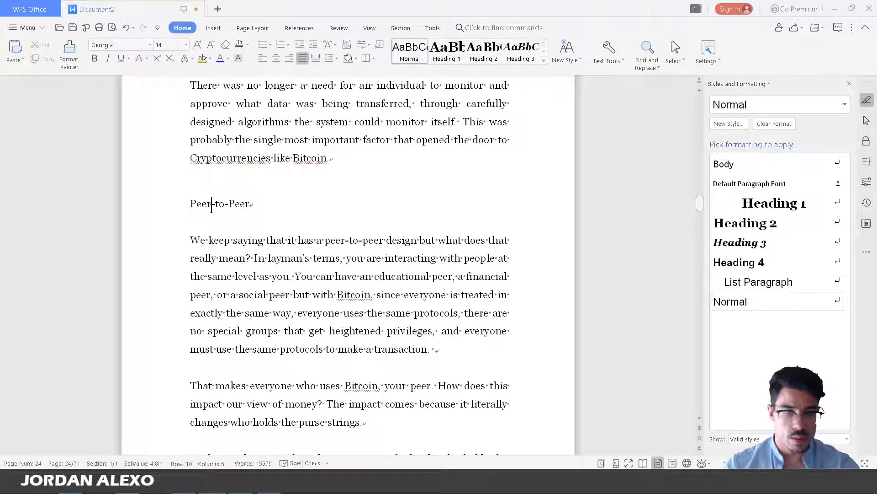
scroll(210, 274, "down", 7)
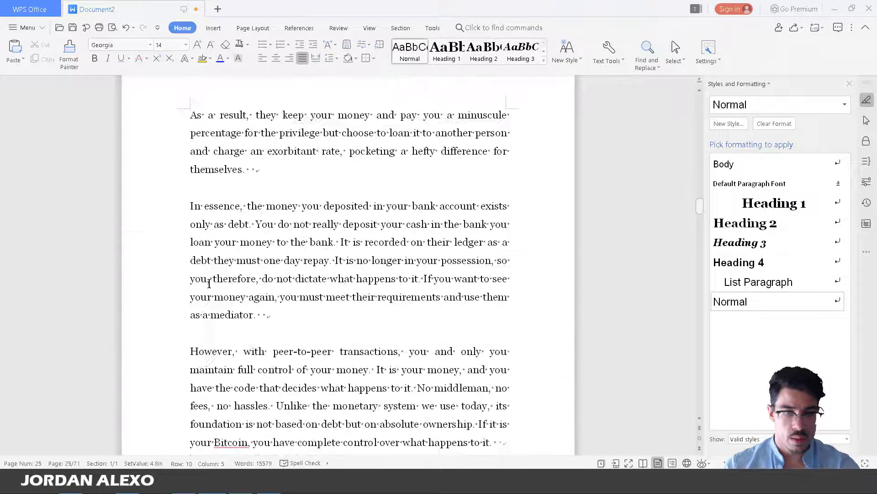
scroll(209, 284, "up", 7)
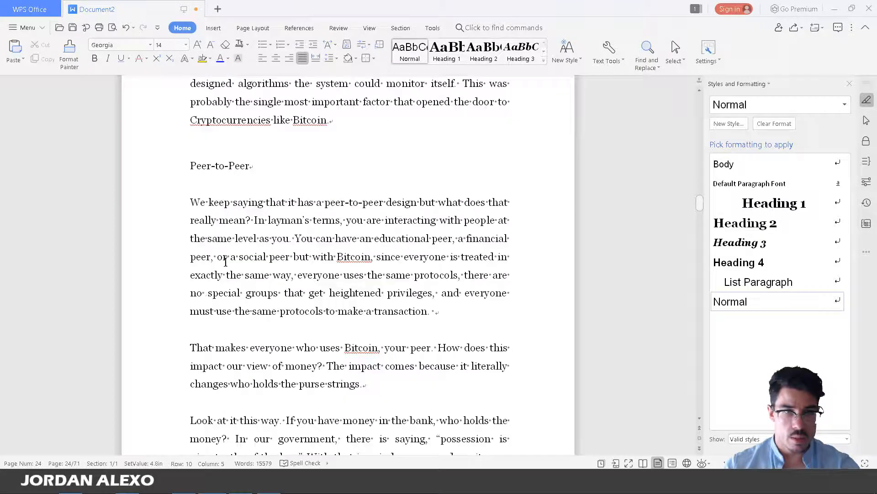
left_click(114, 173)
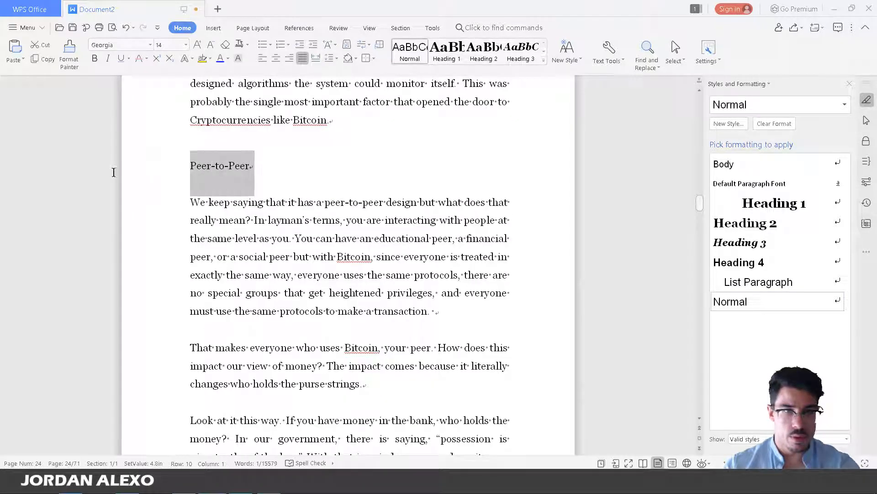
left_click(483, 50)
left_click(304, 141)
Remove the trailing spaces after "difference for themselves." and "use them as a mediator." in the Peer-to-Peer section.
scroll(335, 212, "down", 2)
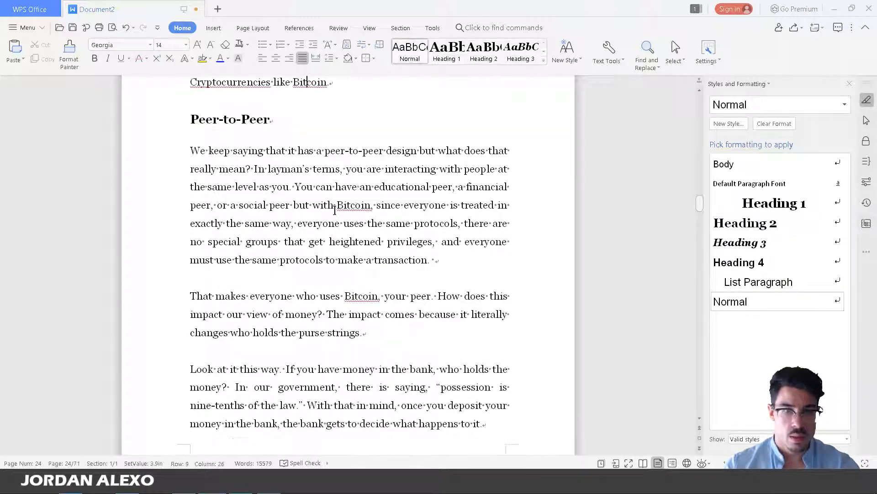
scroll(335, 211, "down", 1)
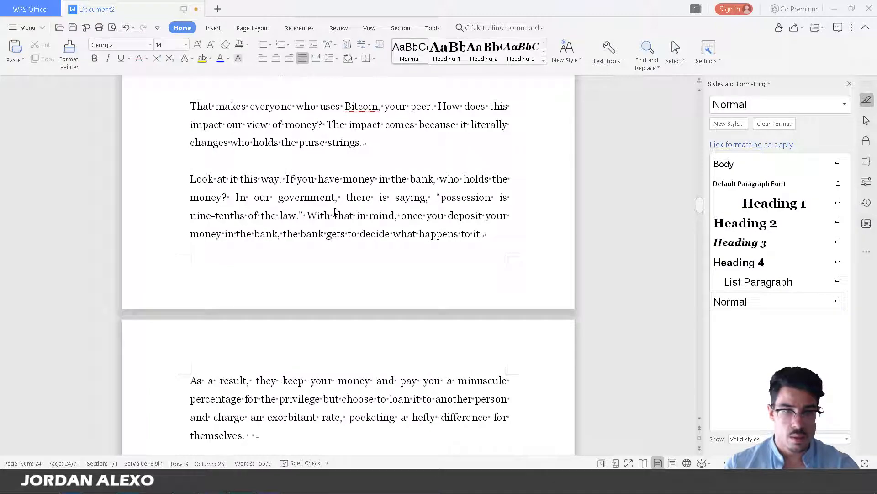
scroll(334, 212, "down", 6)
left_click(330, 225)
key("BackSpace")
key("BackSpace")
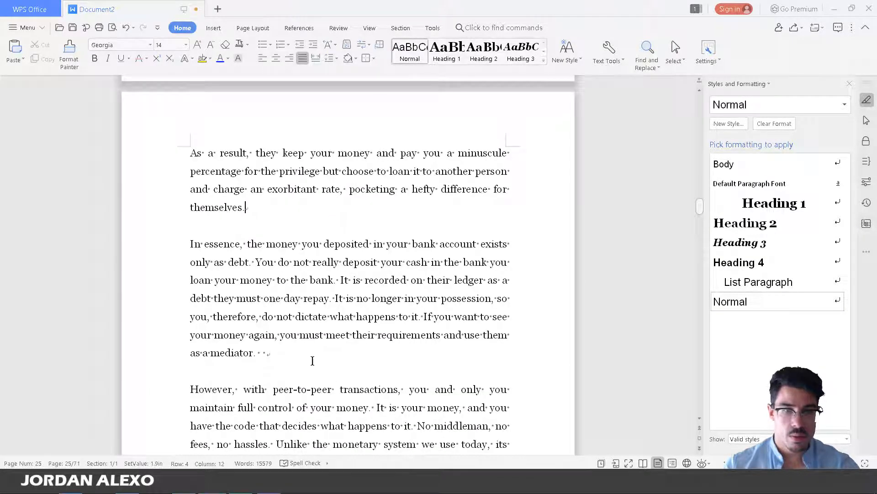
left_click(313, 361)
key("BackSpace")
key("BackSpace")
Remove the trailing spaces after "complete control over what happens to it." and "simple Internet connection." at the end of the Peer-to-Peer section.
scroll(314, 357, "down", 7)
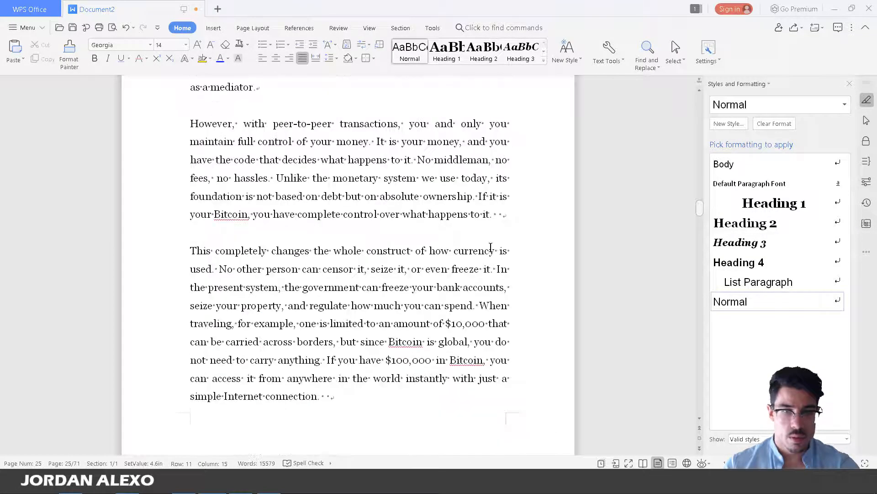
left_click(504, 216)
key("BackSpace")
key("BackSpace")
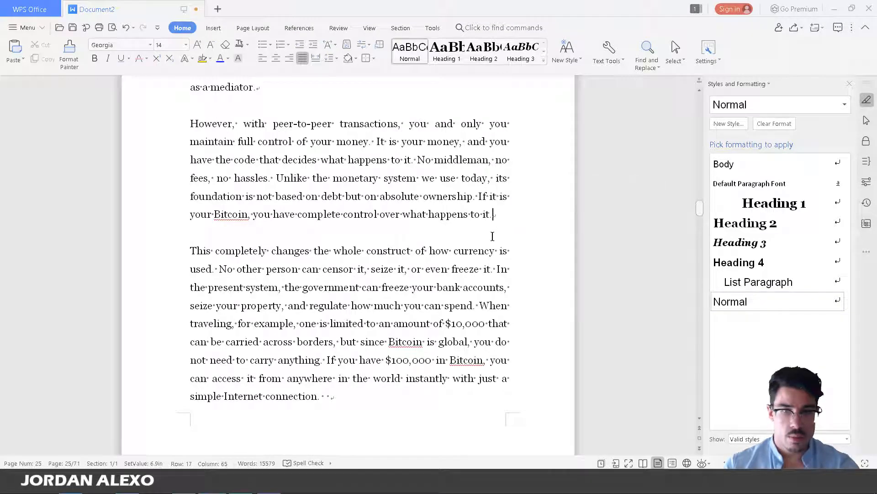
scroll(397, 301, "down", 3)
left_click(398, 295)
key("BackSpace")
key("BackSpace")
Insert a page break before "Chapter Three" and delete the empty line above the chapter title.
scroll(323, 333, "down", 3)
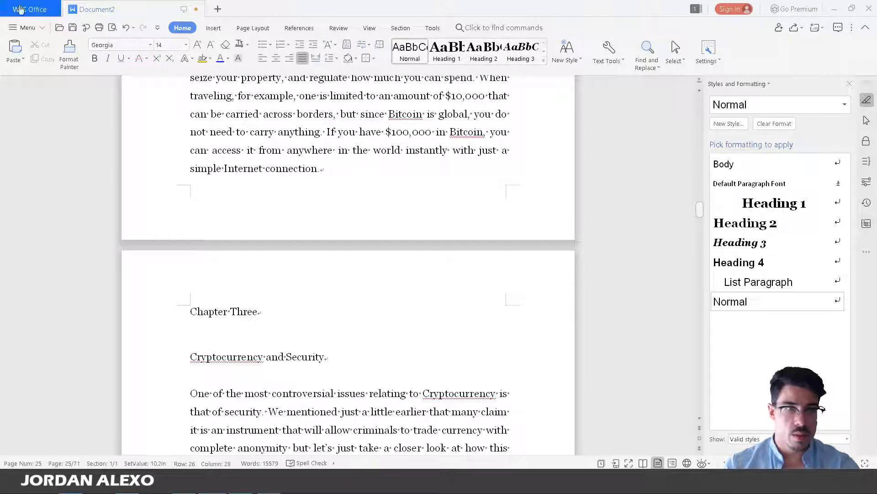
left_click(210, 28)
left_click(18, 55)
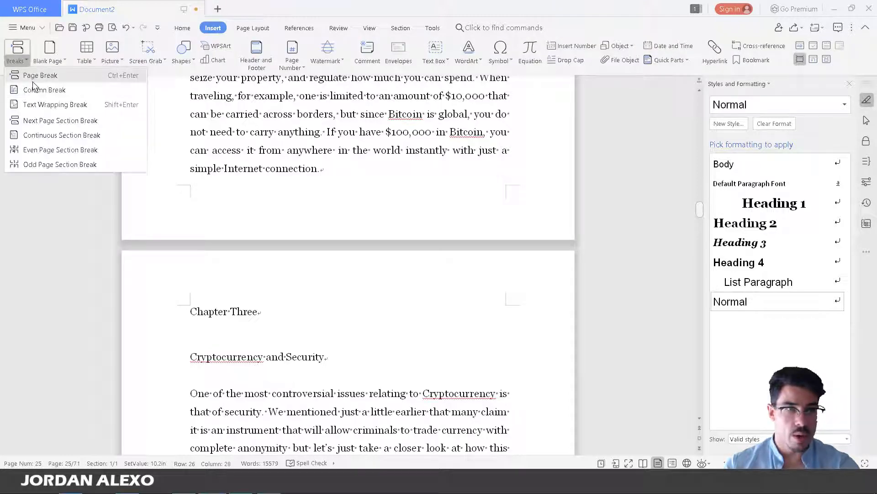
left_click(32, 75)
key("Delete")
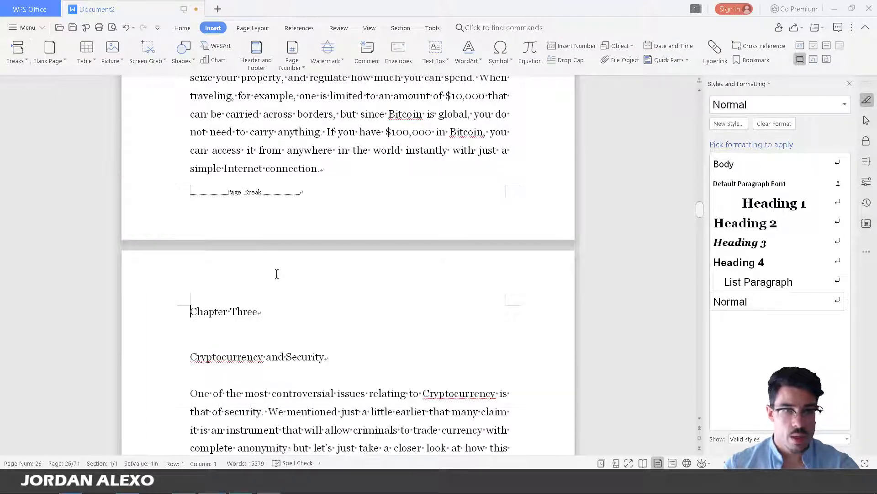
Apply the Heading 1 style to the "Chapter Three" and "Cryptocurrency and Security" lines.
left_click(352, 352)
left_click_drag(334, 364, 182, 303)
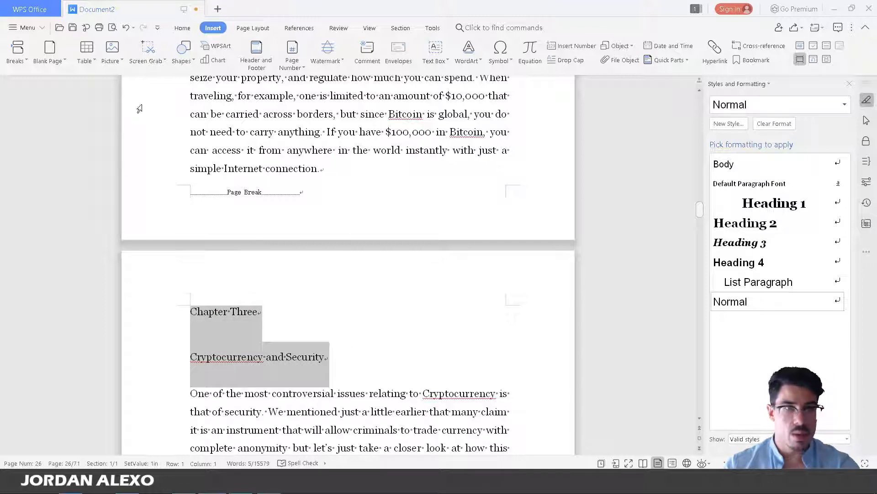
left_click(182, 27)
left_click(445, 51)
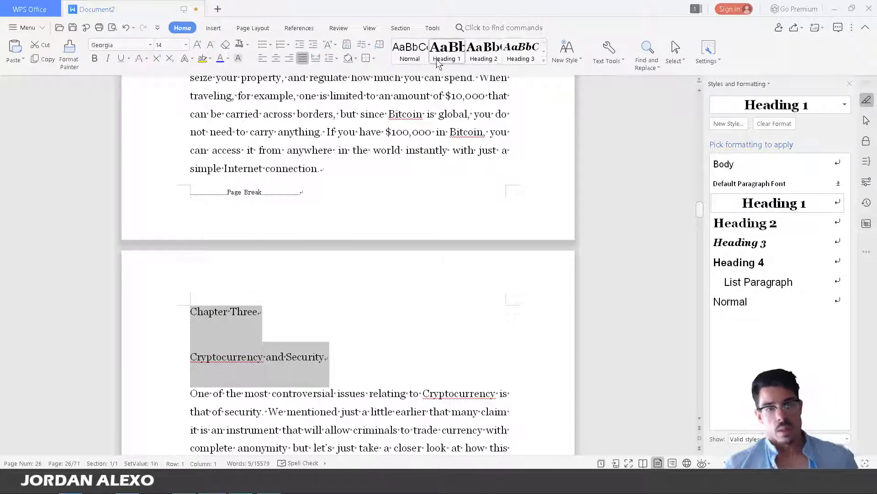
scroll(406, 215, "down", 5)
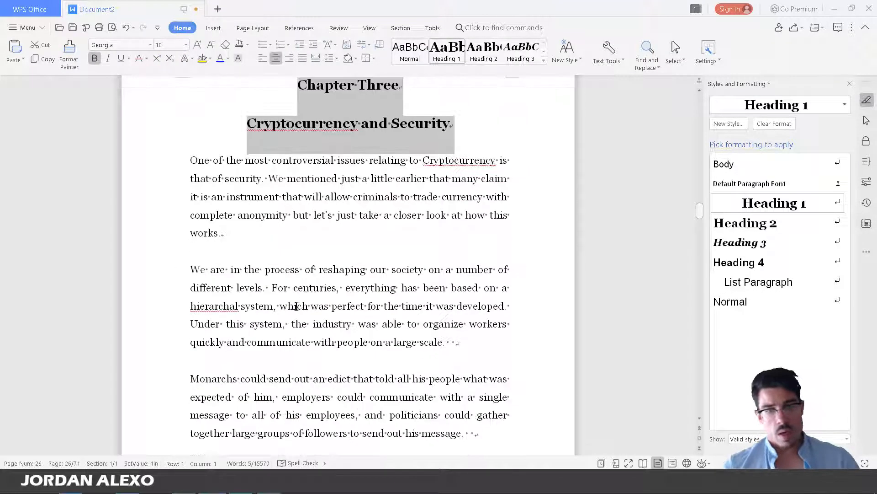
Remove the trailing spaces after "communicate with people on a large scale." and "send out his message." in Chapter Three.
left_click(538, 362)
key("BackSpace")
key("BackSpace")
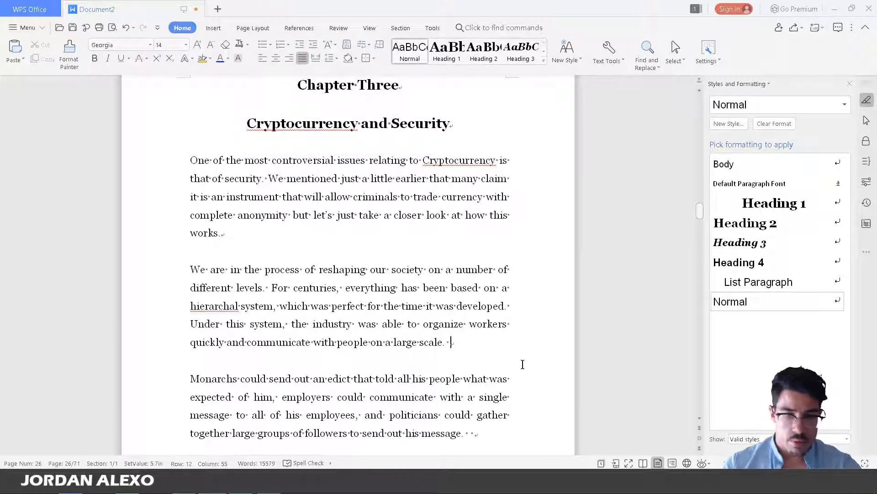
scroll(504, 396, "down", 2)
key("BackSpace")
key("BackSpace")
scroll(498, 368, "down", 4)
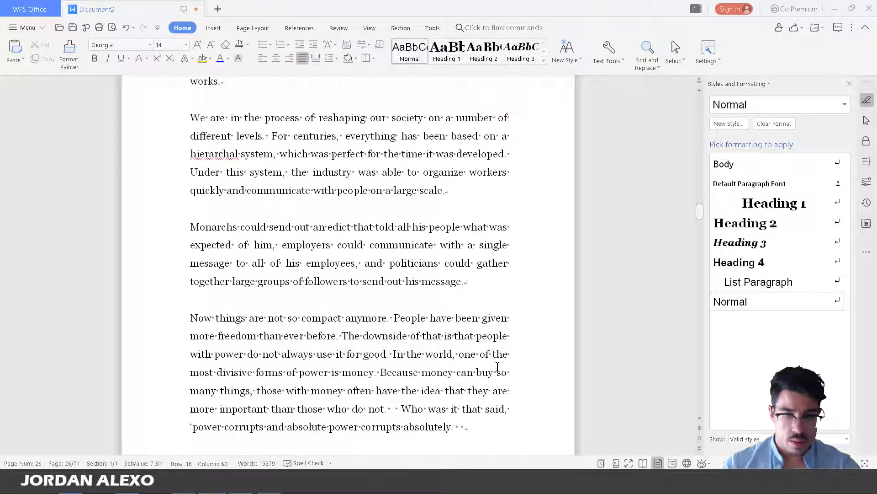
Remove the trailing spaces after "absolute power corrupts absolutely." and "just an unfortunate side-effect." in Chapter Three.
left_click(496, 355)
scroll(484, 375, "down", 3)
scroll(482, 381, "down", 5)
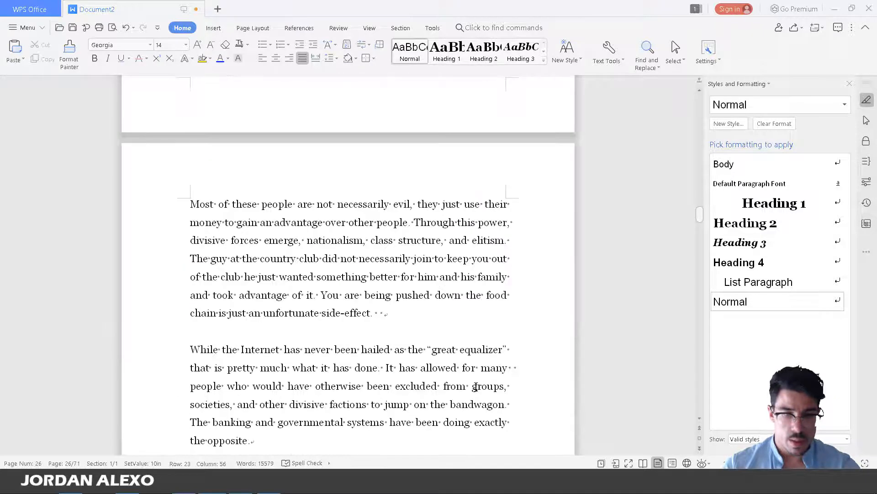
left_click(483, 311)
key("BackSpace")
key("BackSpace")
scroll(475, 336, "down", 3)
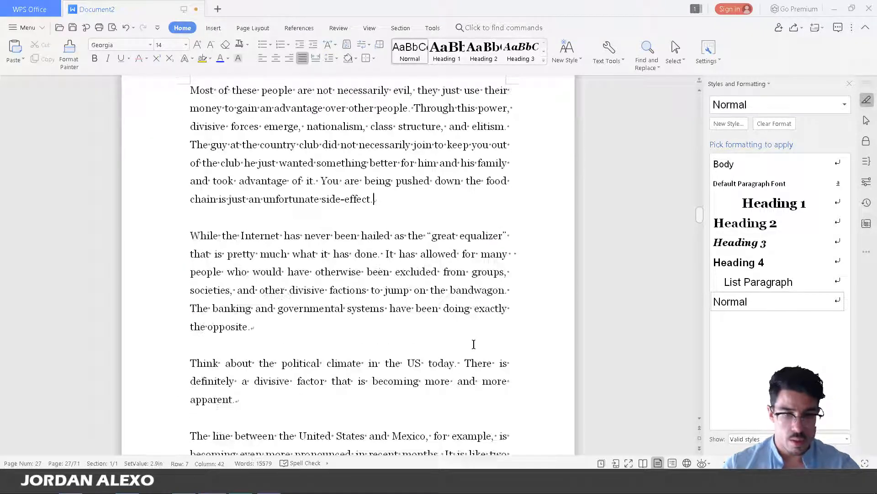
Check the remaining Chapter Three paragraphs, through "No More Censorship" and up to "About the Right to Privacy", for trailing spaces.
left_click(471, 344)
scroll(470, 347, "down", 4)
left_click(389, 263)
scroll(402, 346, "down", 3)
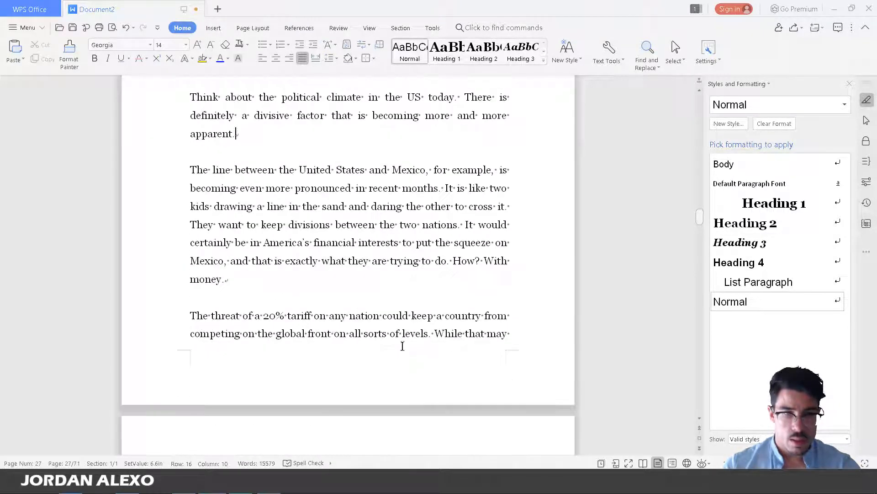
scroll(276, 257, "down", 8)
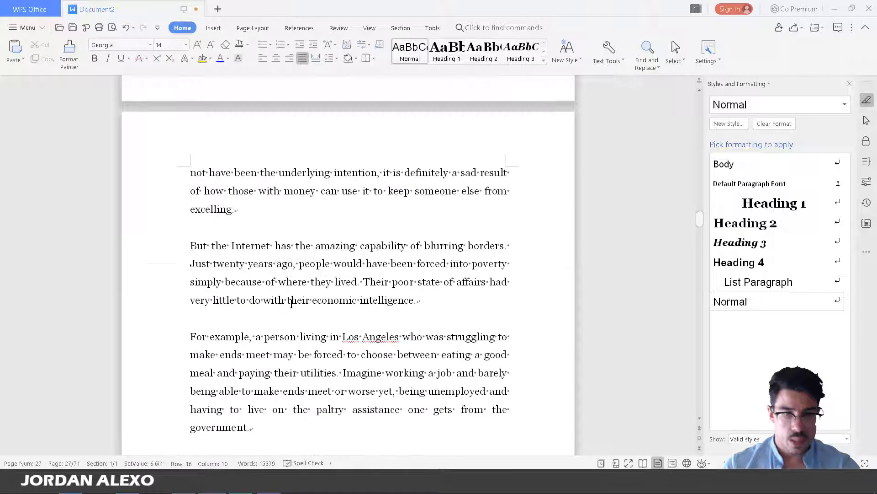
scroll(291, 303, "down", 13)
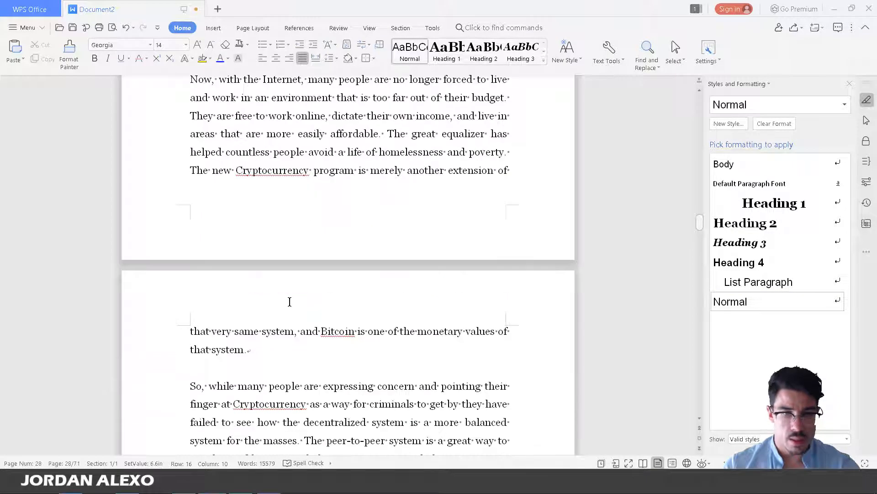
scroll(289, 302, "down", 14)
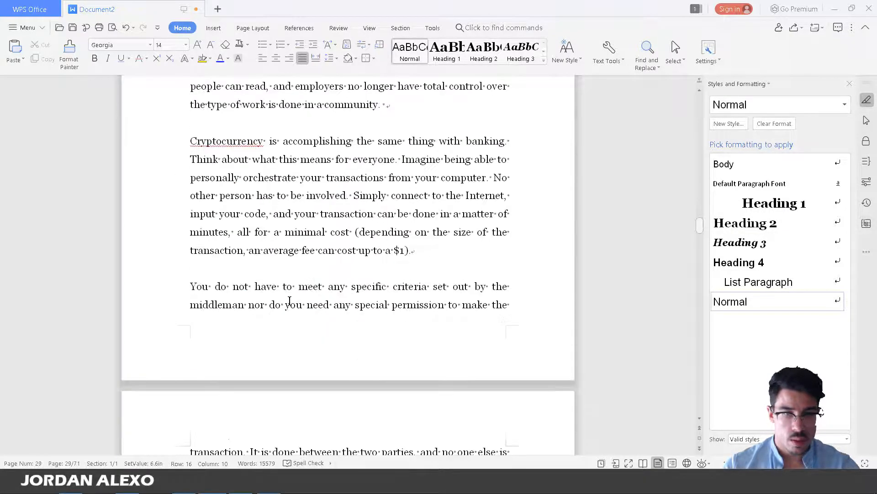
scroll(290, 301, "down", 11)
scroll(287, 316, "down", 6)
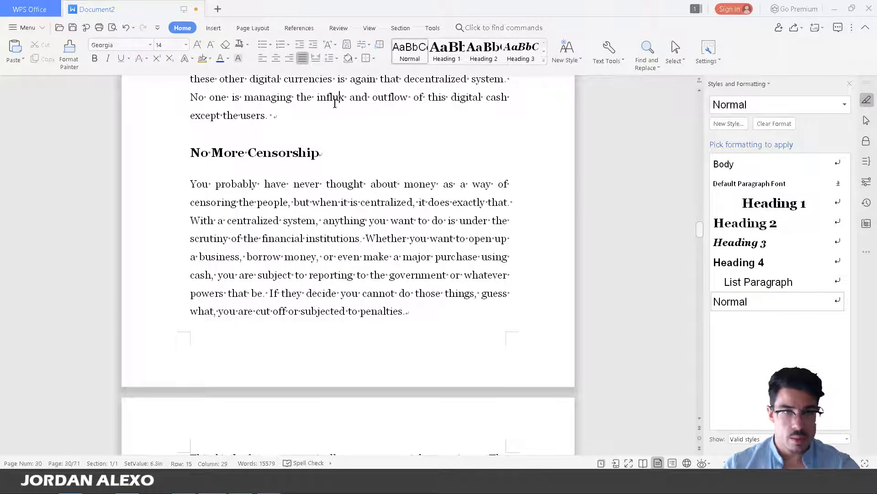
key("Down")
scroll(485, 233, "down", 8)
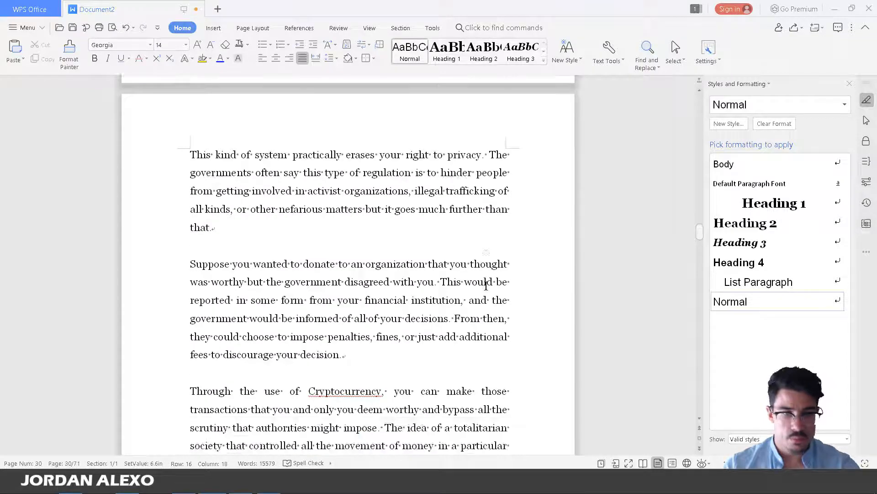
scroll(486, 284, "down", 8)
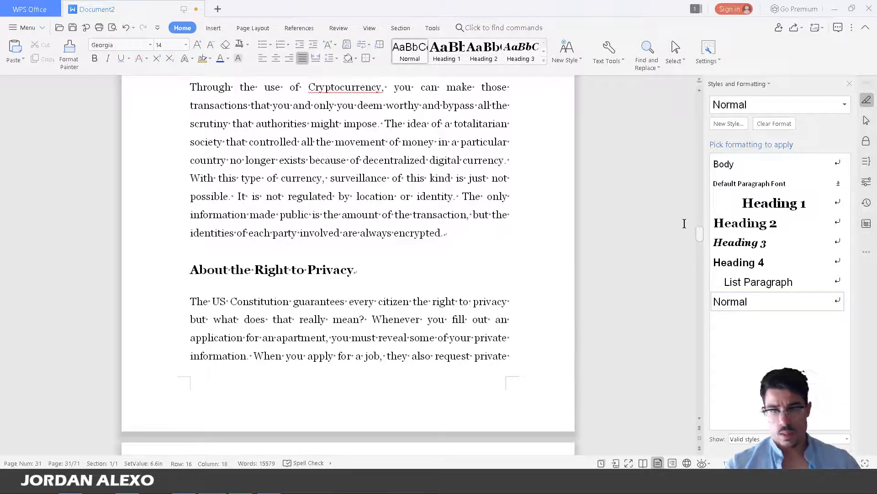
Apply the Heading 1 style to the "Chapter Four" and "The Innovation of Cryptocurrency" lines and center both.
left_click_drag(703, 232, 696, 252)
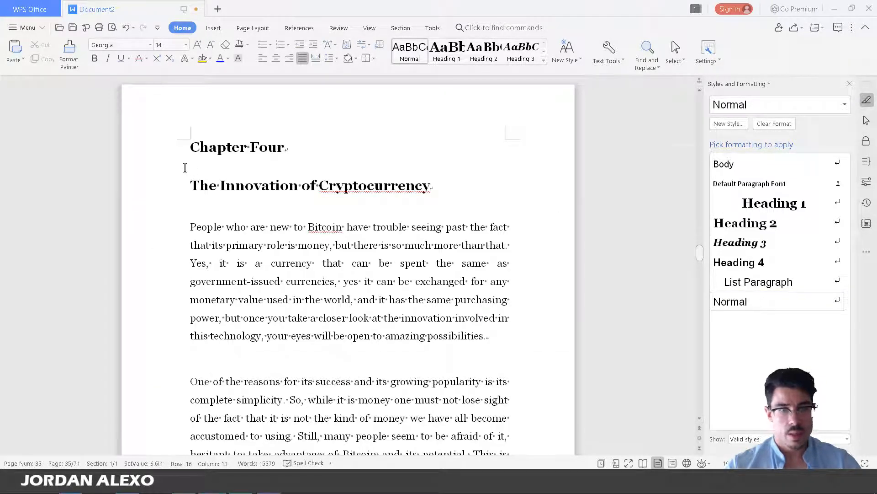
left_click_drag(191, 147, 435, 196)
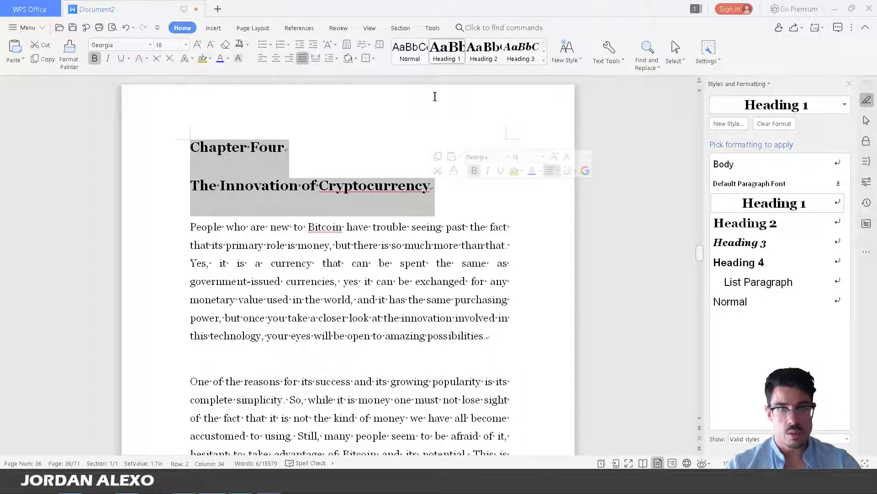
right_click(438, 56)
left_click(445, 65)
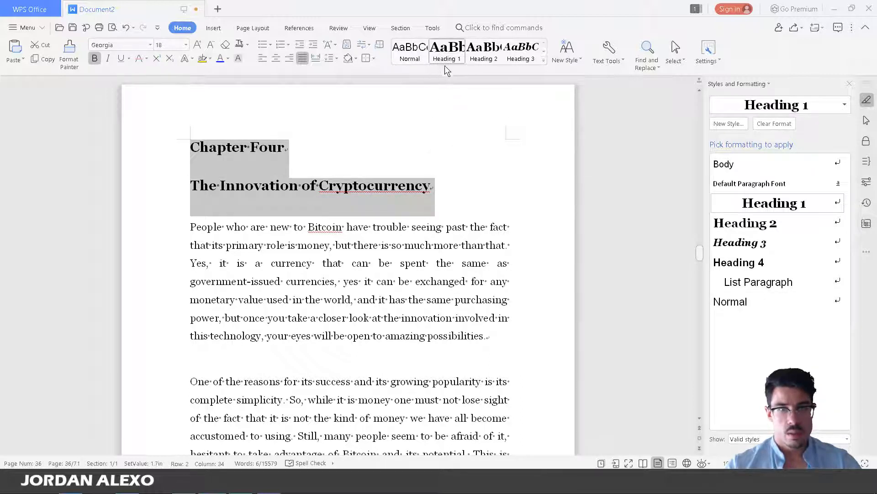
left_click(542, 325)
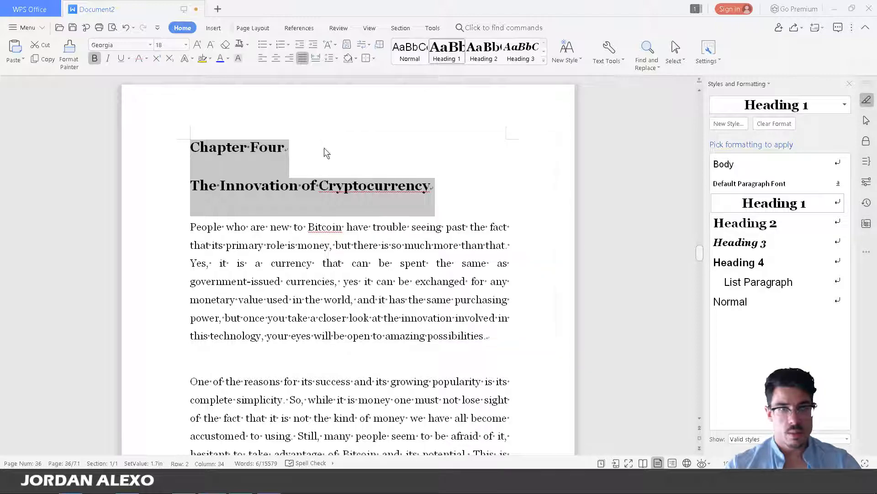
left_click(277, 58)
left_click(397, 146)
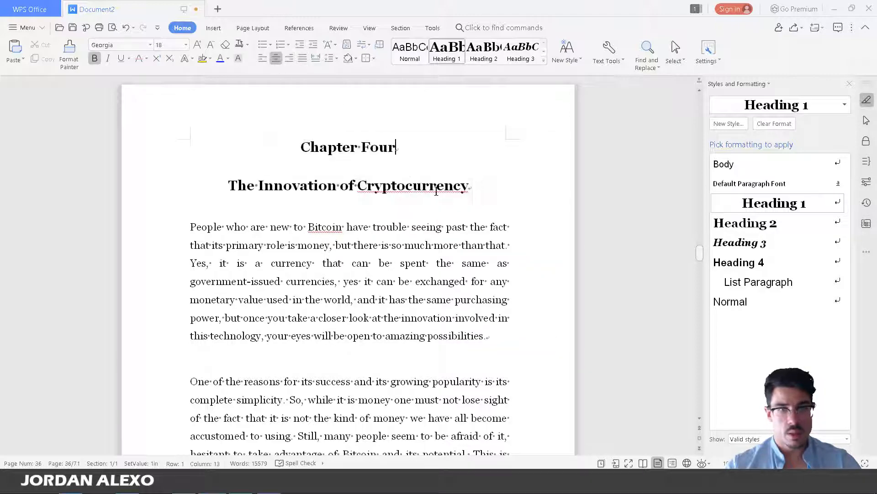
Insert a hyperlinked table of contents on the empty line below the "Table of Contents" heading, with 1 level and no page numbers.
scroll(462, 179, "down", 1)
scroll(468, 338, "down", 20)
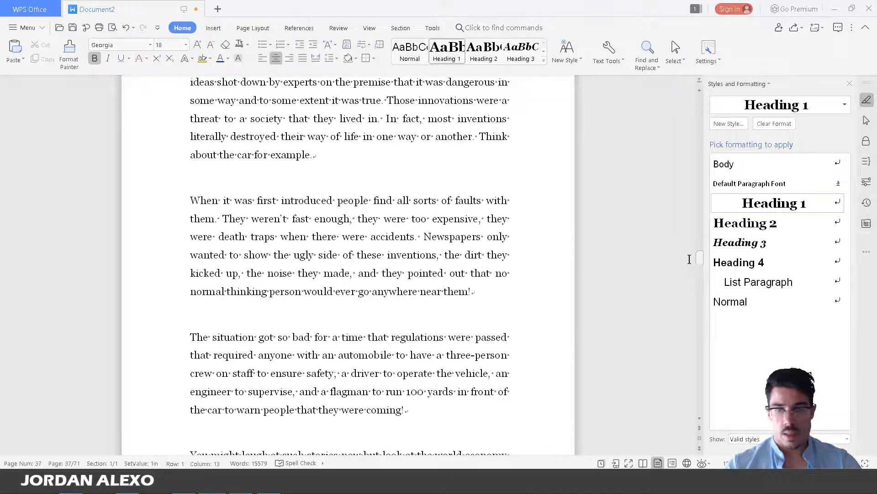
left_click_drag(707, 265, 659, 127)
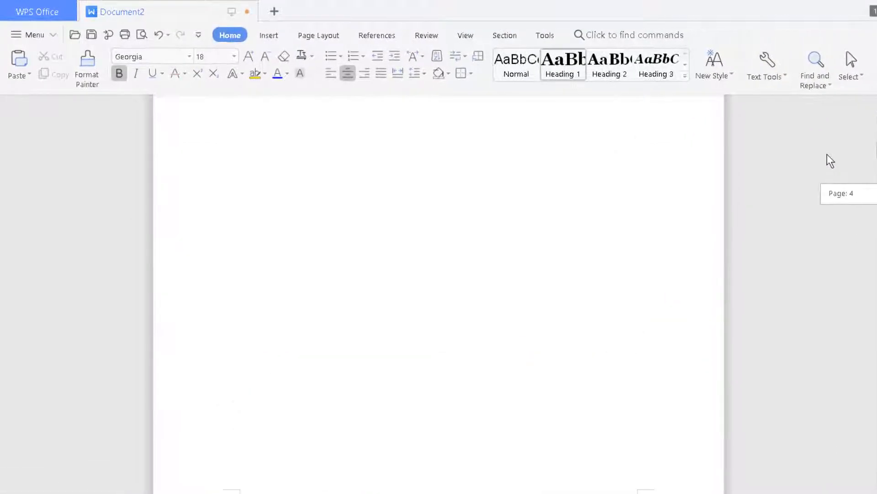
left_click_drag(828, 155, 827, 152)
left_click(266, 333)
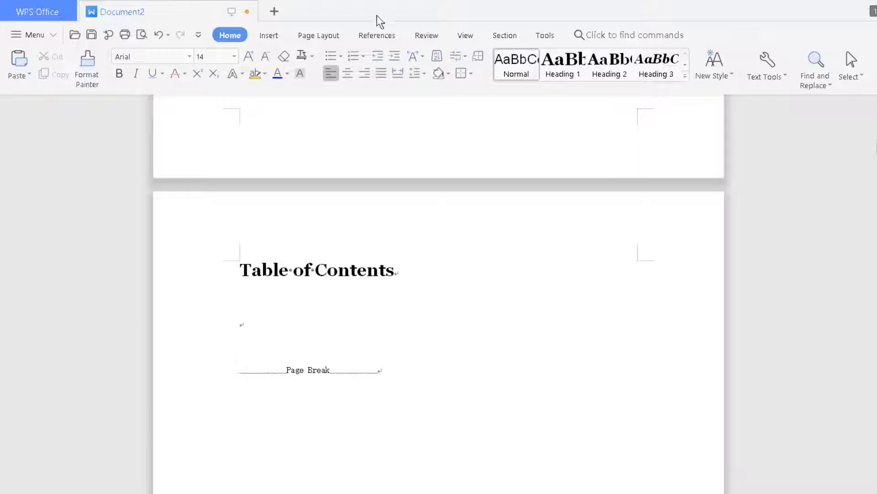
left_click(360, 36)
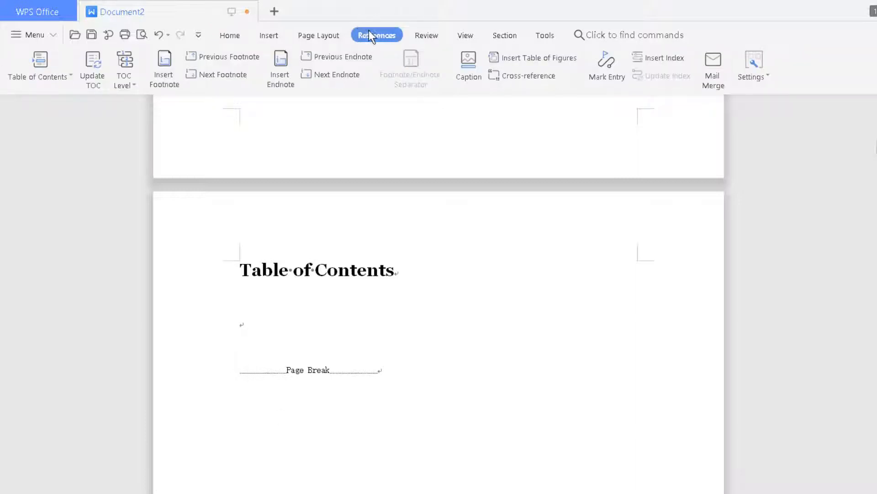
left_click(13, 75)
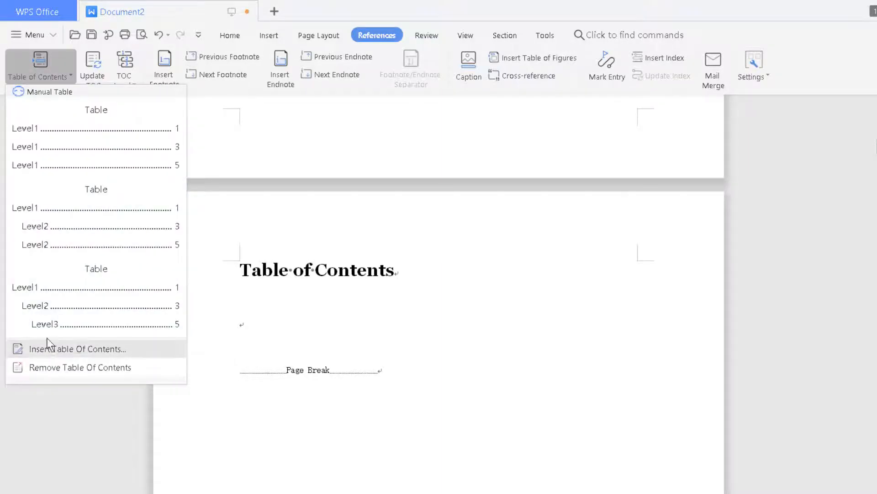
left_click(76, 351)
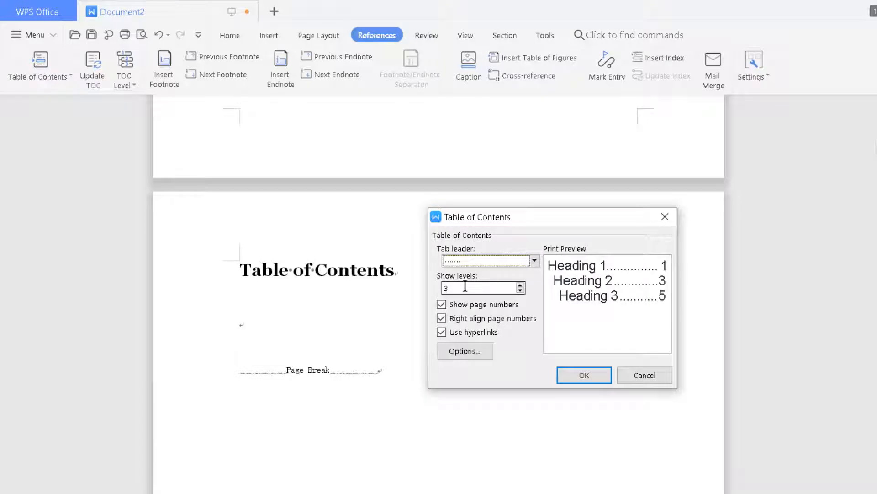
left_click(520, 291)
left_click(521, 290)
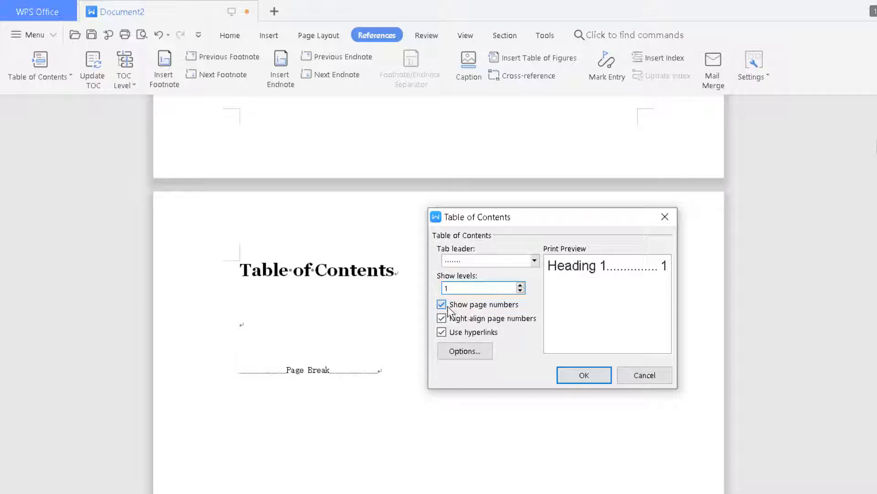
left_click(442, 304)
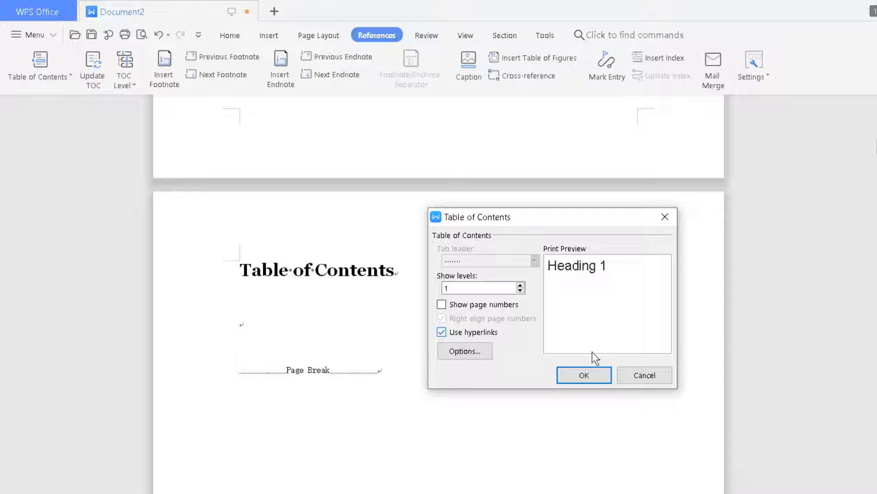
left_click(597, 375)
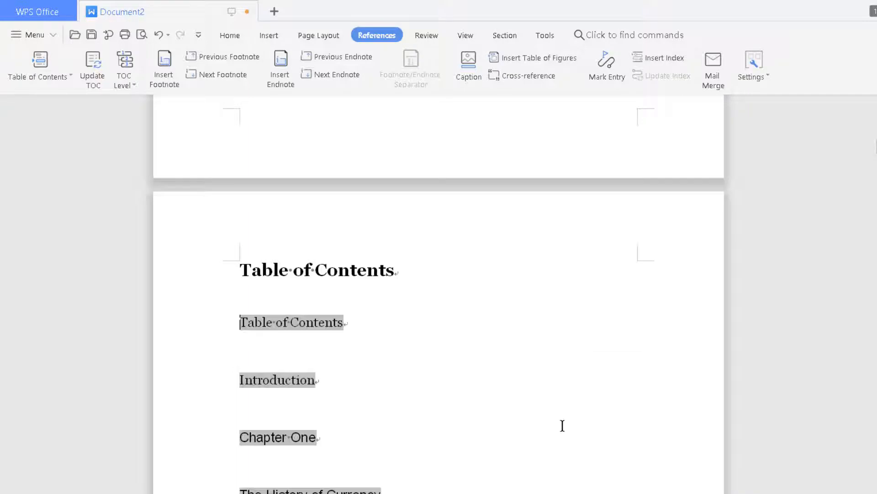
Examine the entries of the inserted table of contents from "Table of Contents" down to "Conclusion".
scroll(384, 336, "down", 2)
scroll(384, 336, "down", 3)
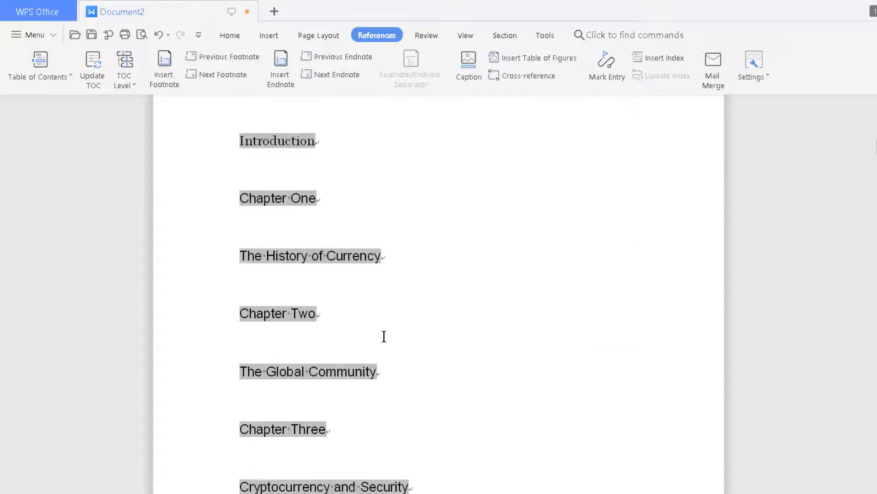
scroll(325, 290, "up", 4)
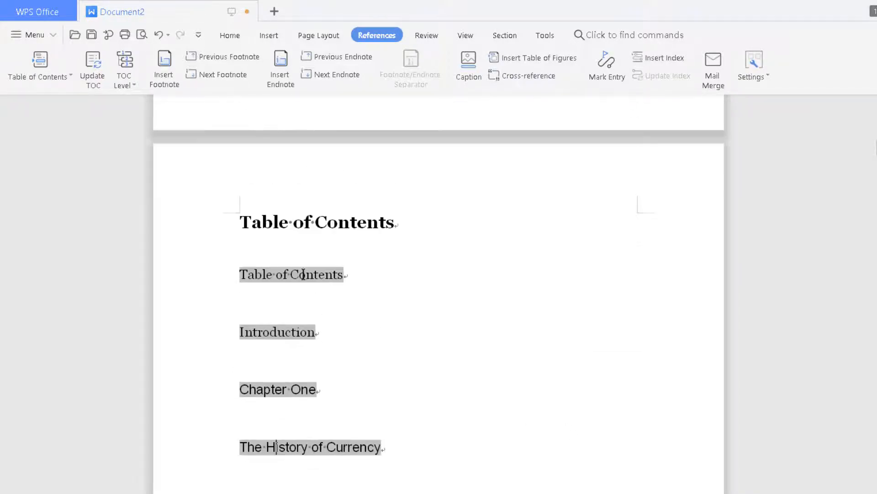
left_click_drag(236, 263, 164, 294)
left_click(266, 310)
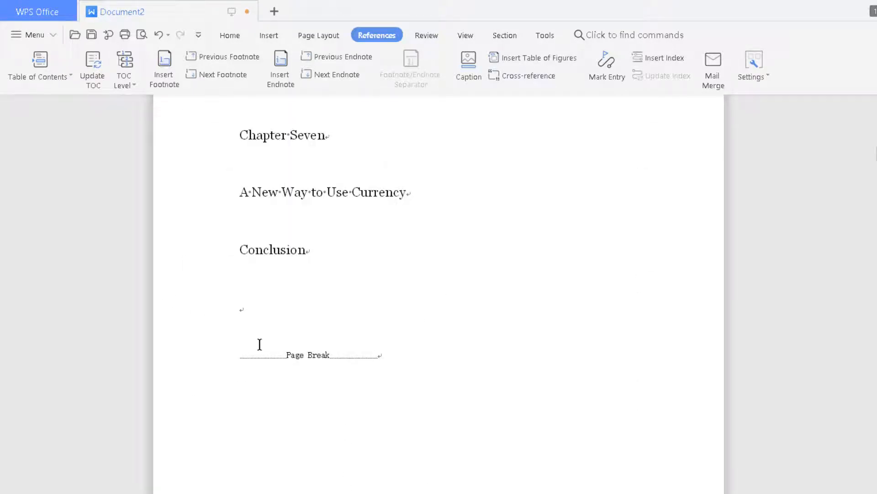
key("BackSpace")
scroll(320, 283, "up", 3)
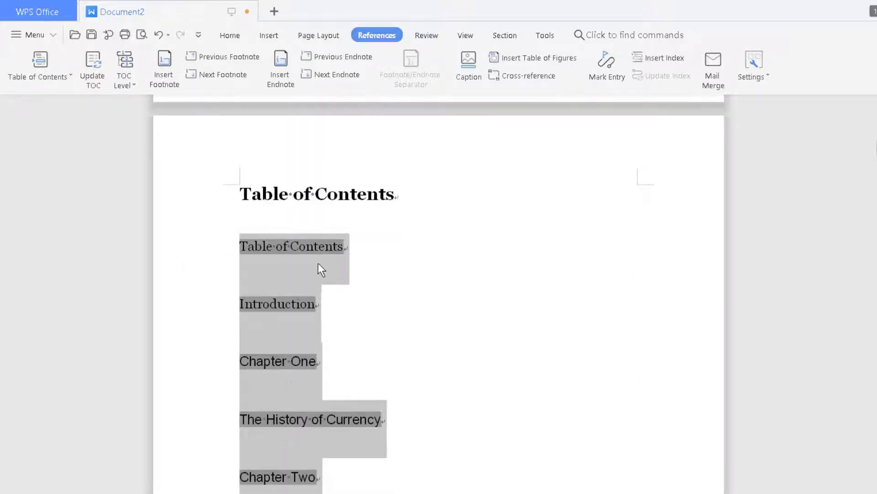
Apply the Normal style to all table of contents entries down to "Conclusion".
left_click_drag(355, 248, 327, 480)
key("BackSpace")
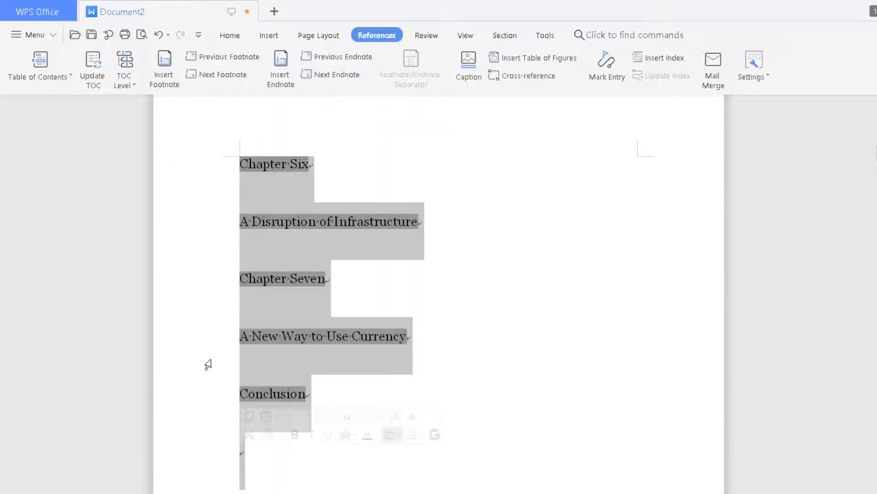
left_click(38, 76)
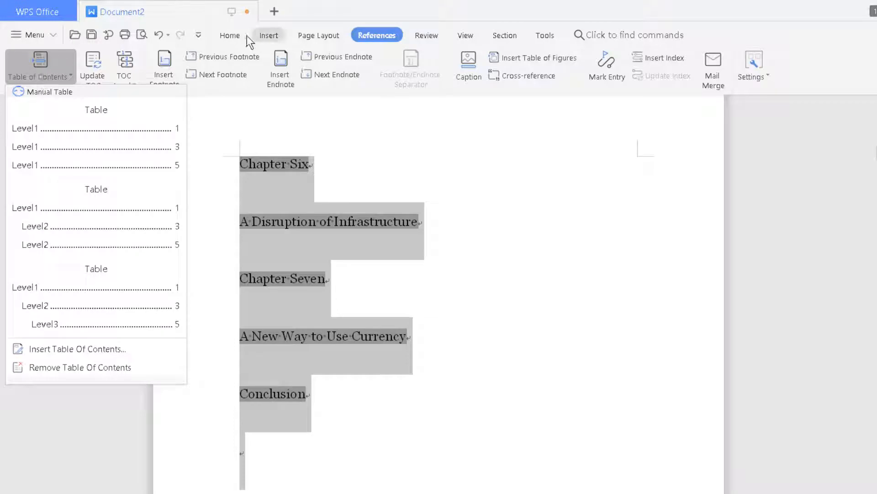
left_click(230, 36)
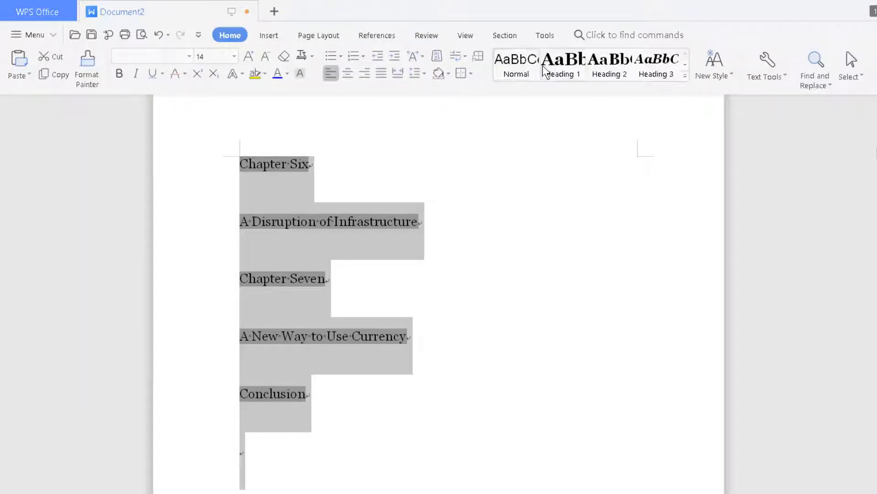
right_click(529, 75)
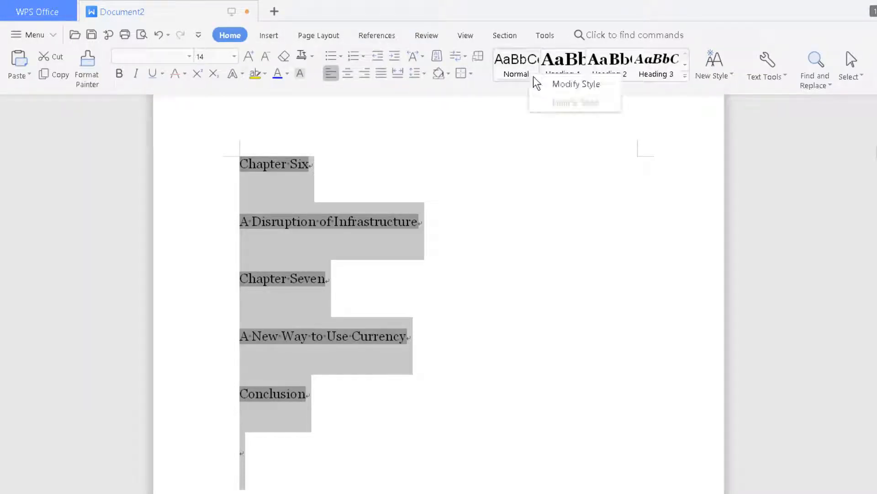
left_click(510, 73)
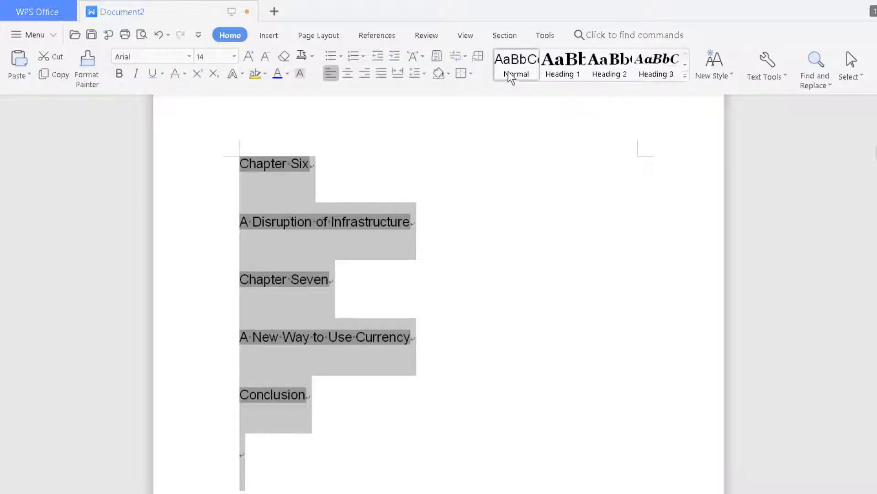
right_click(511, 75)
left_click(526, 85)
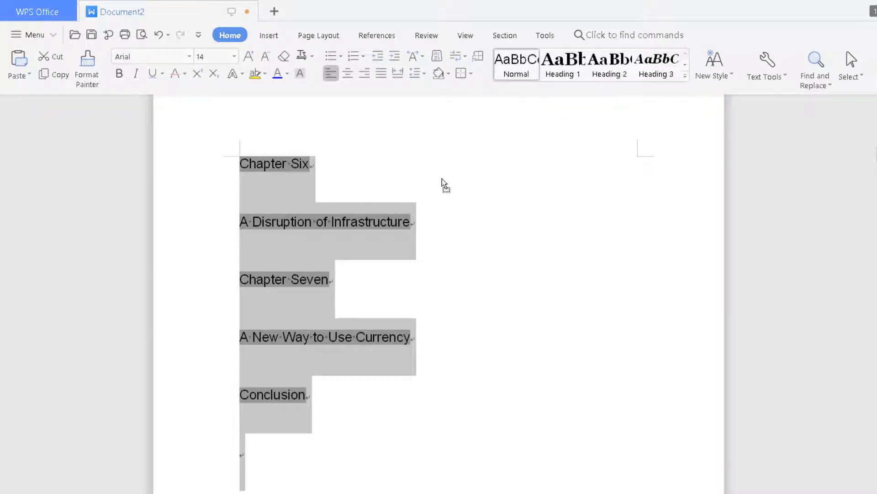
Join the "Chapter One" and "Chapter Two" table of contents entries with their title lines, separating number and title with " - ".
left_click(405, 163)
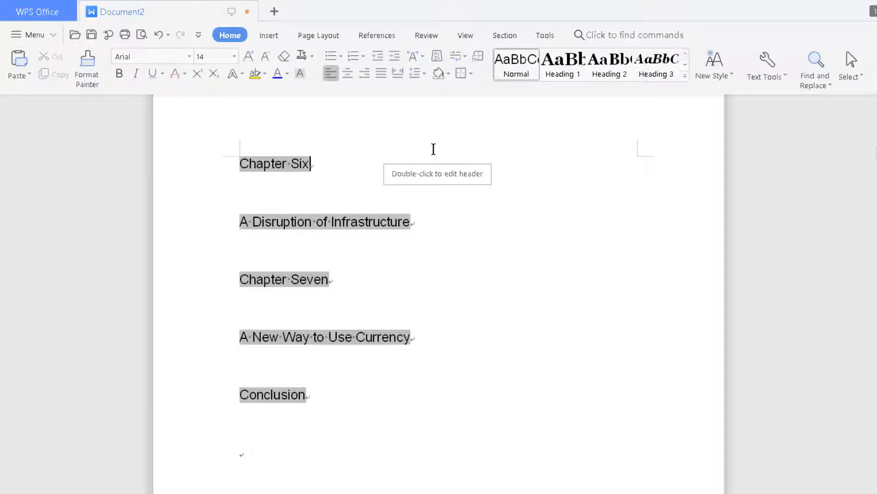
scroll(405, 218, "up", 15)
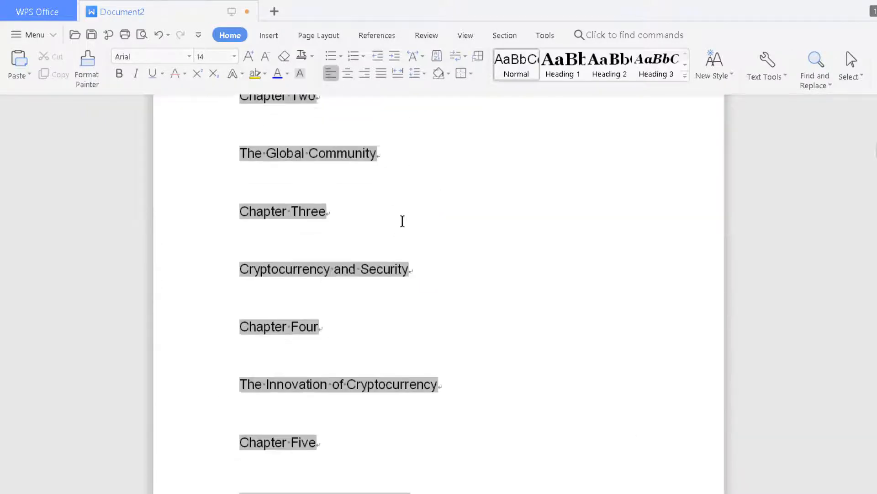
scroll(402, 223, "up", 2)
left_click(399, 304)
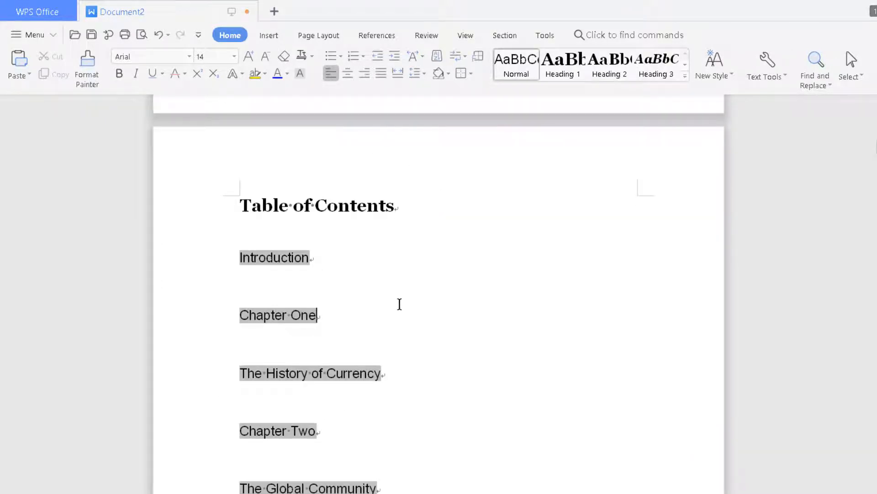
key("Delete")
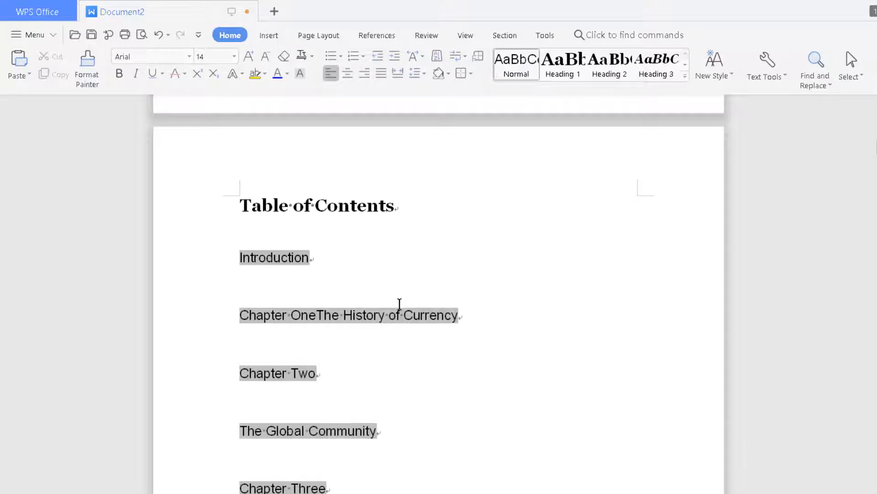
type("-")
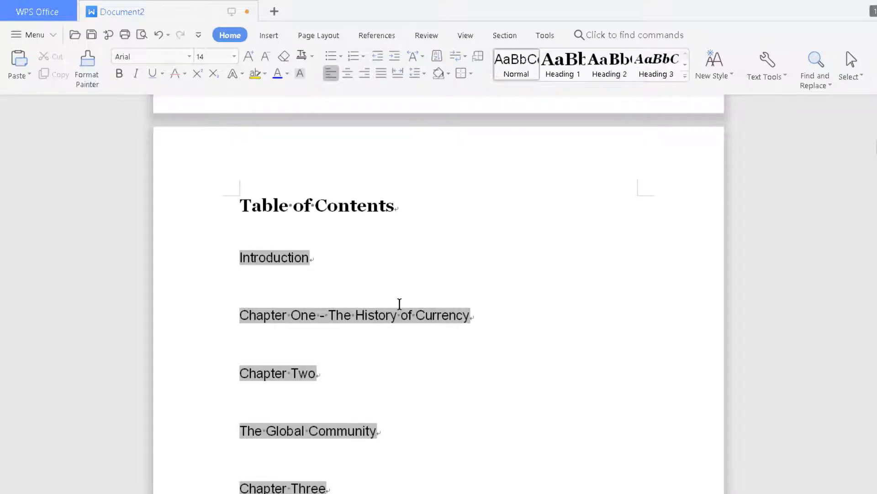
left_click(376, 374)
type("-")
key("BackSpace")
type("-")
key("Delete")
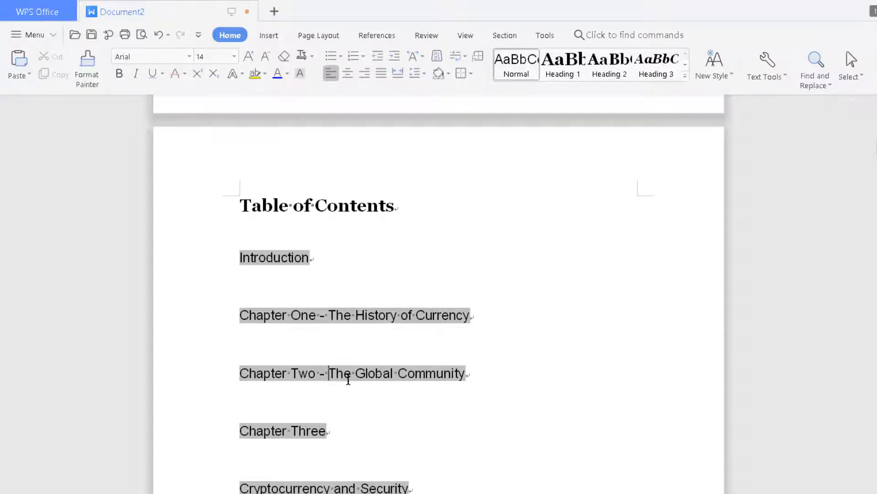
Merge the "Chapter Three" and "Chapter Four" contents entries with the title lines below them, using " - " as separator.
scroll(390, 449, "down", 3)
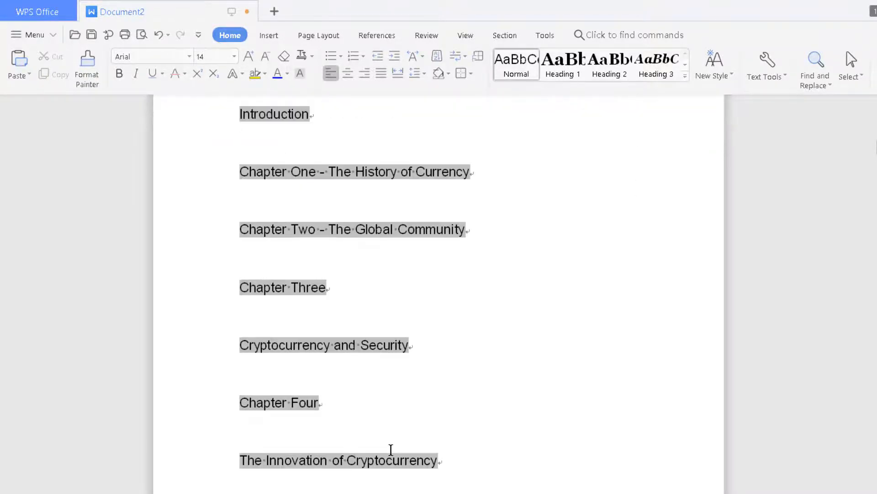
scroll(391, 449, "down", 1)
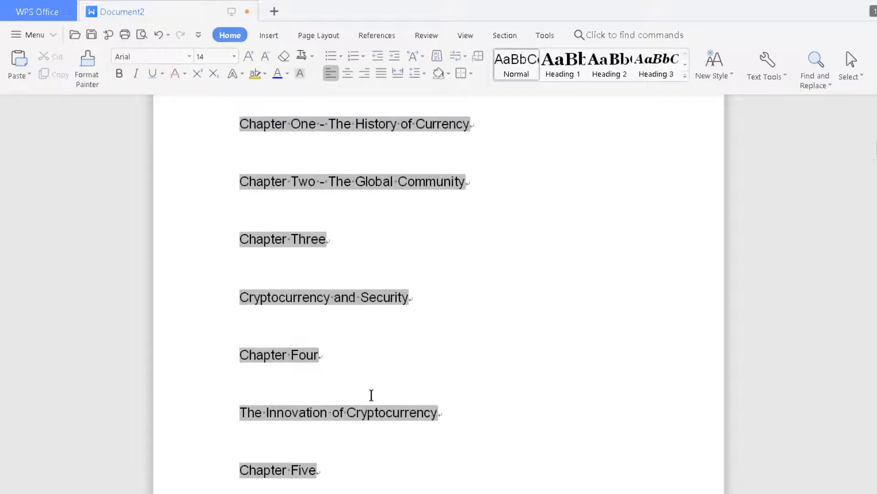
left_click(393, 239)
type("-")
key("Delete")
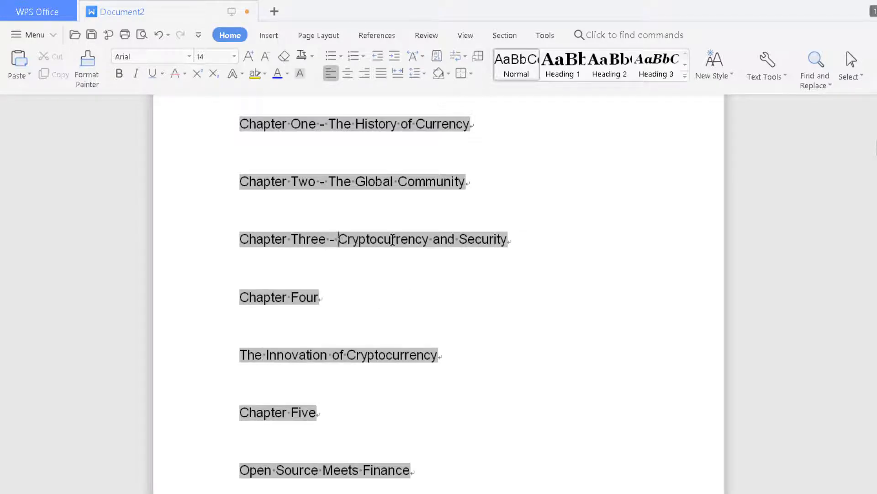
left_click(362, 303)
type("-")
key("Delete")
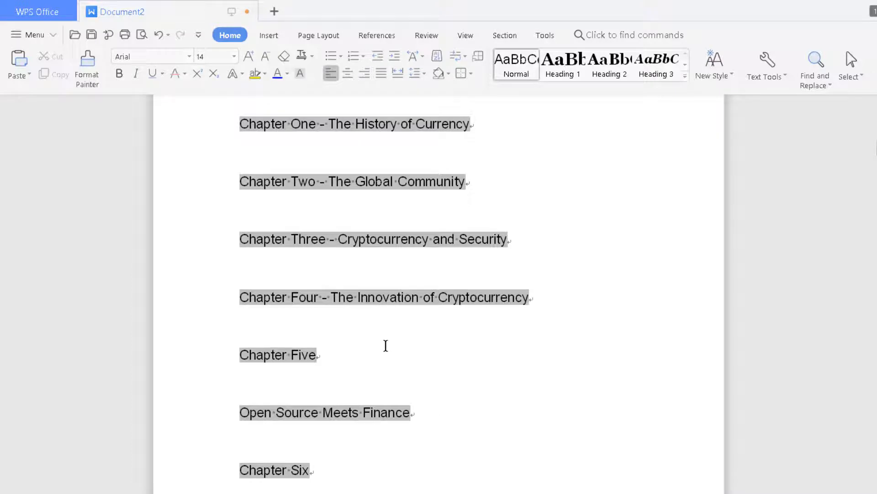
Combine the contents entries for Chapters Five, Six and Seven with their respective title lines, inserting " - " between chapter and title.
left_click(386, 345)
key("Delete")
type("- Open Source Meets Finance")
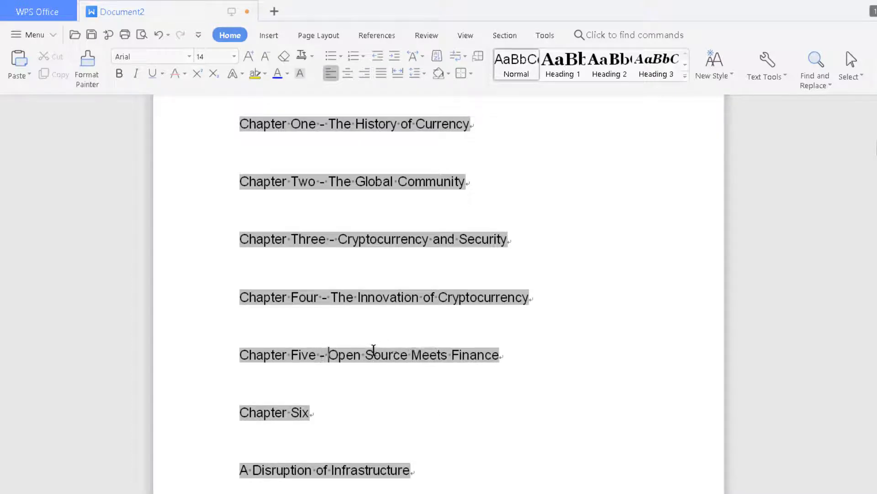
left_click(382, 399)
key("Delete")
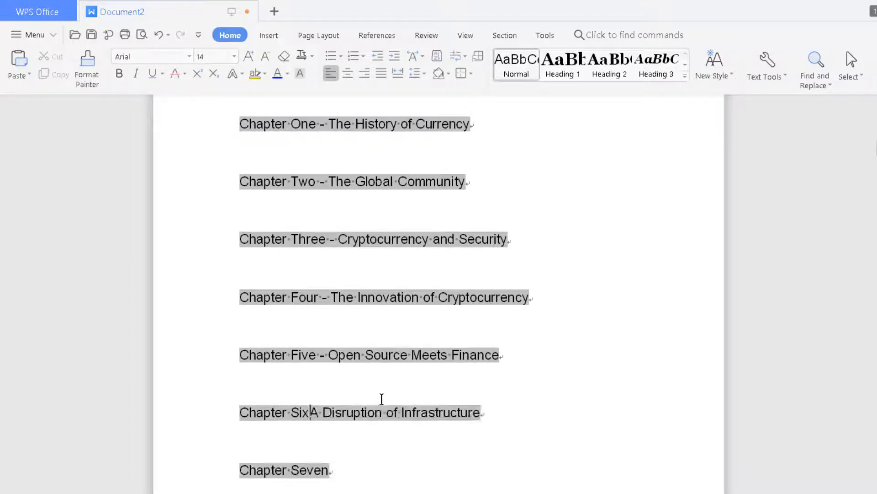
type("-")
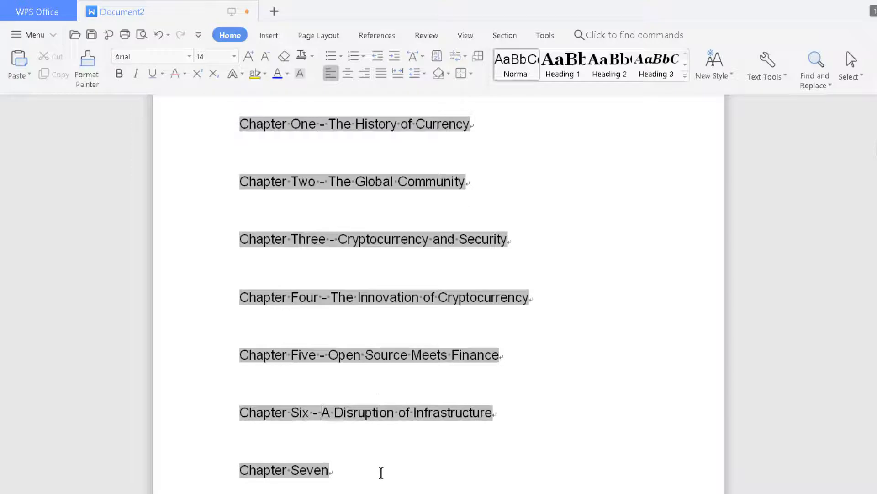
key("Delete")
type("- A New Way to Use Currency")
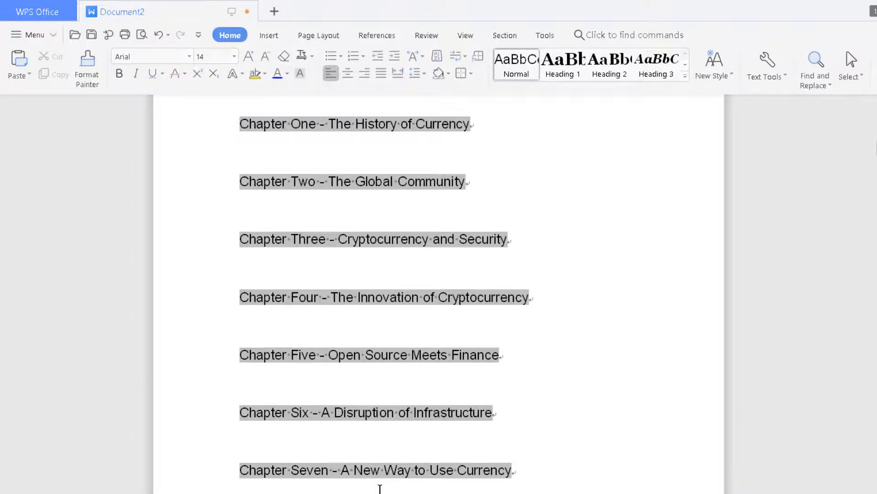
Remove the empty line between "Conclusion" and the page break at the end of the table of contents.
scroll(380, 488, "down", 3)
left_click(303, 440)
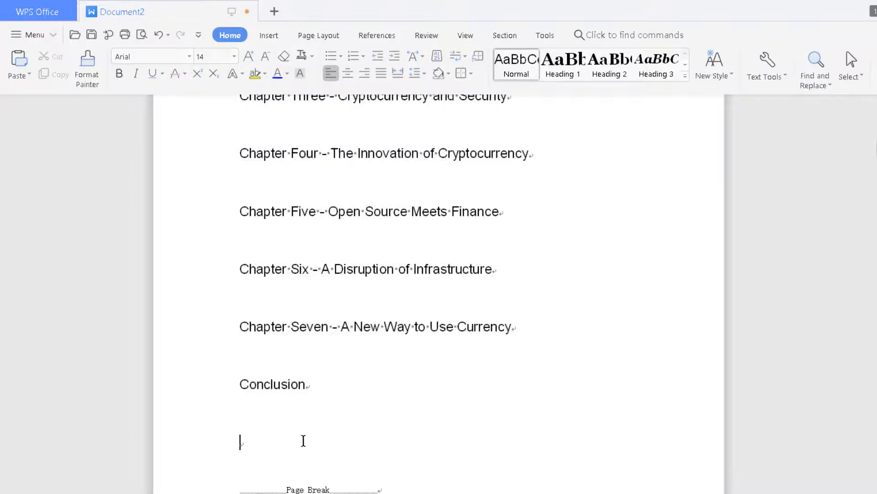
key("ctrl+shift+Home")
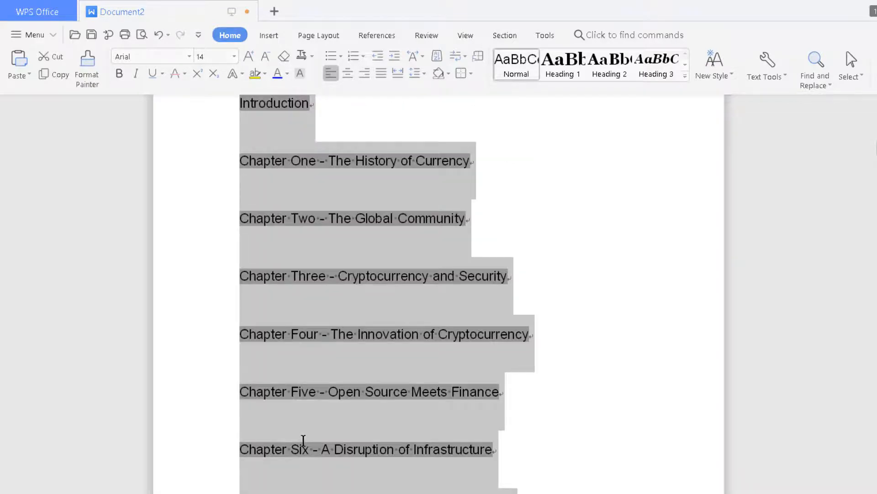
scroll(412, 439, "down", 3)
left_click(411, 432)
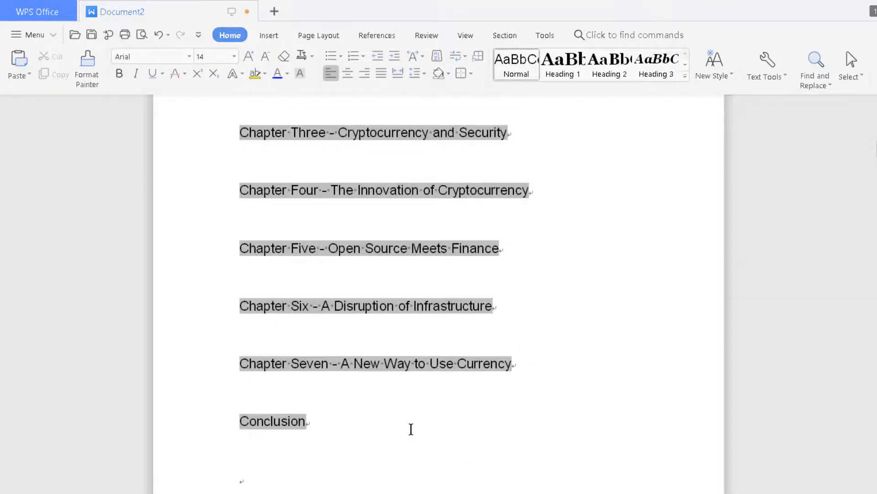
key("ctrl+Return")
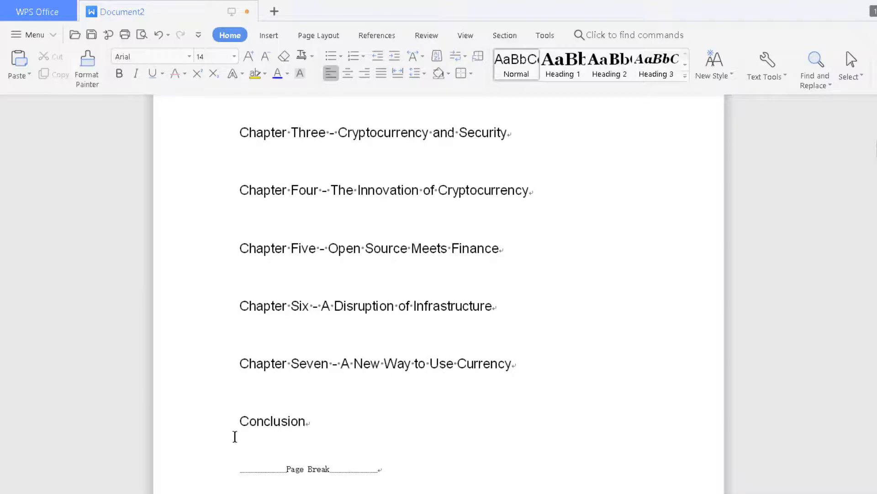
Review the merged table of contents and follow the Chapter One and Chapter Two links to check their destinations.
key("ctrl+shift+Home")
scroll(302, 425, "up", 7)
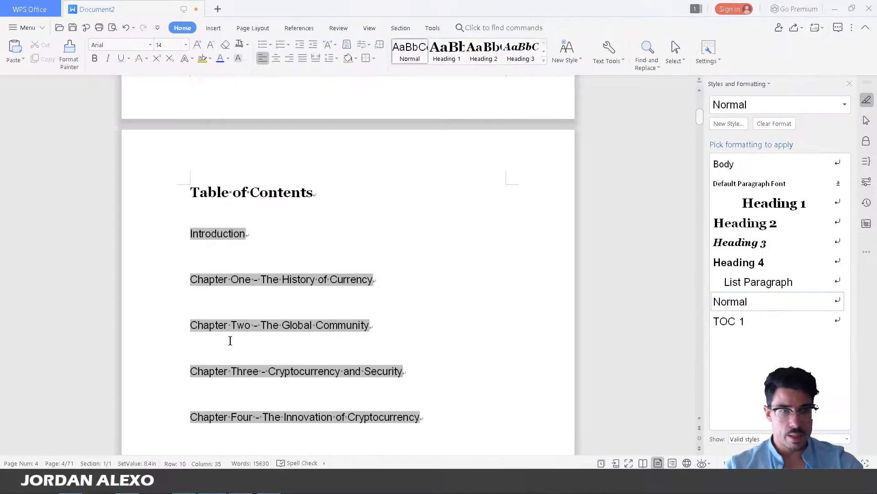
scroll(230, 340, "down", 3)
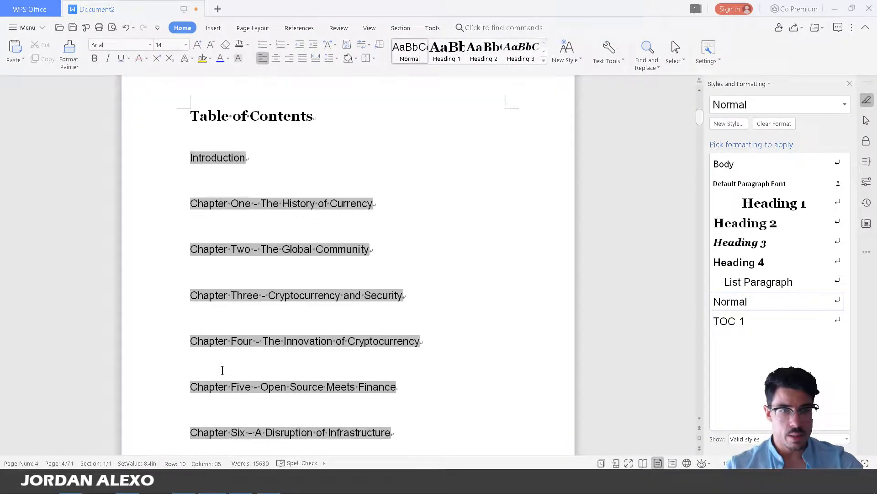
scroll(229, 337, "down", 6)
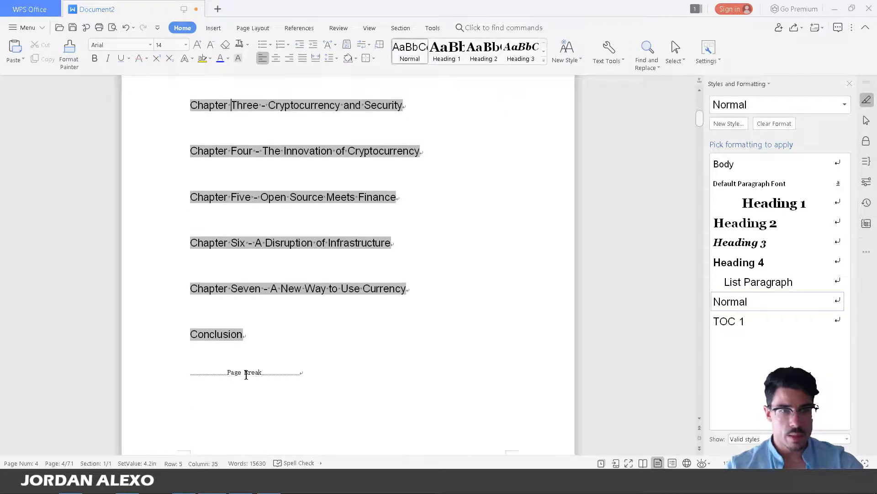
scroll(243, 363, "up", 10)
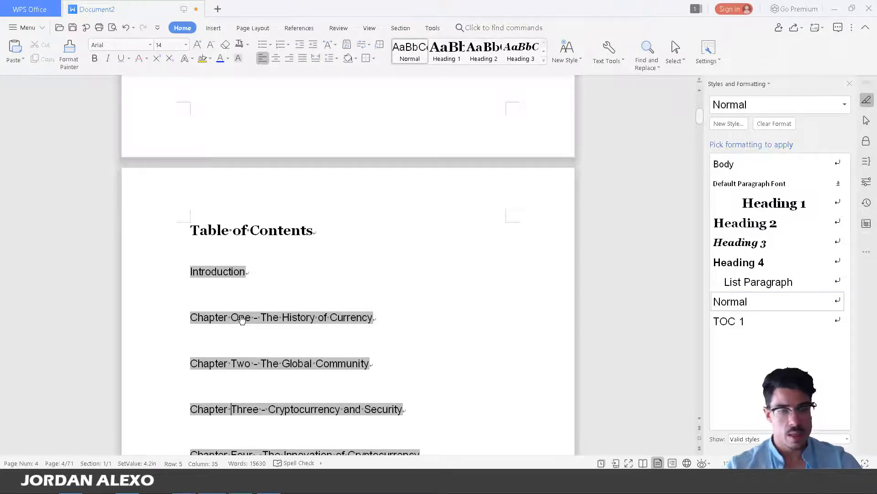
left_click(243, 318, "ctrl")
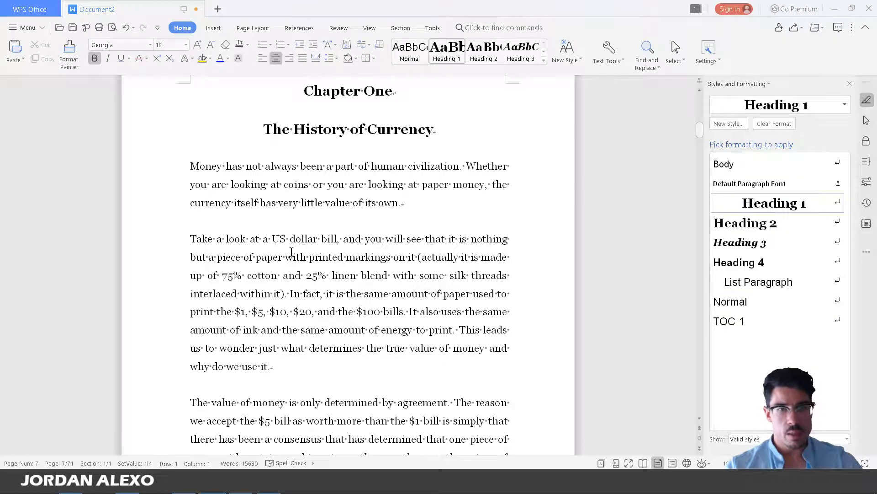
scroll(700, 120, "up", 20)
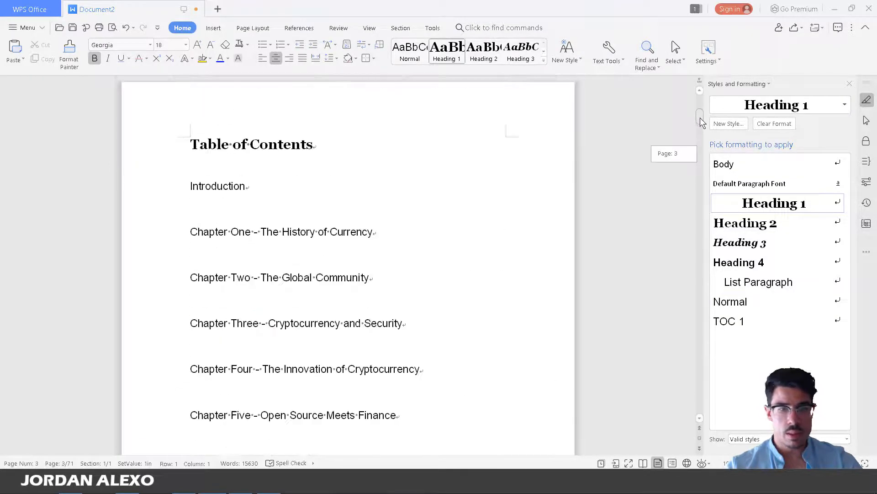
scroll(377, 202, "down", 1)
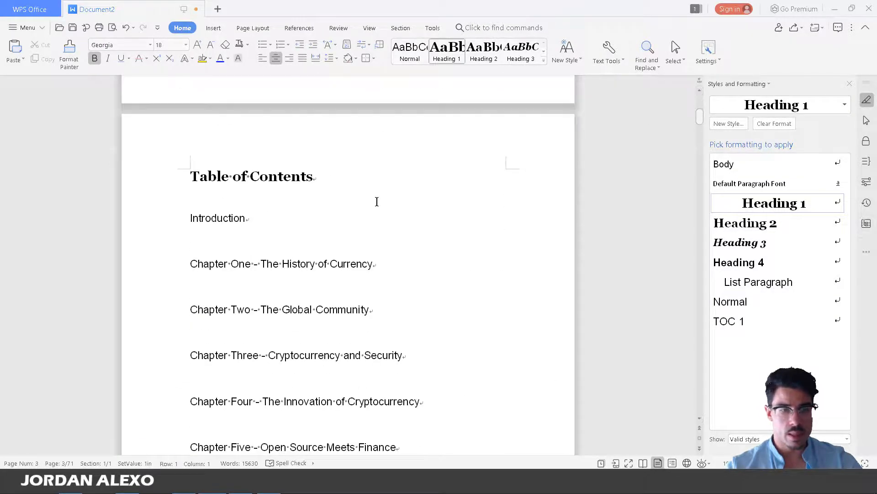
left_click(303, 310, "ctrl")
scroll(497, 148, "up", 1)
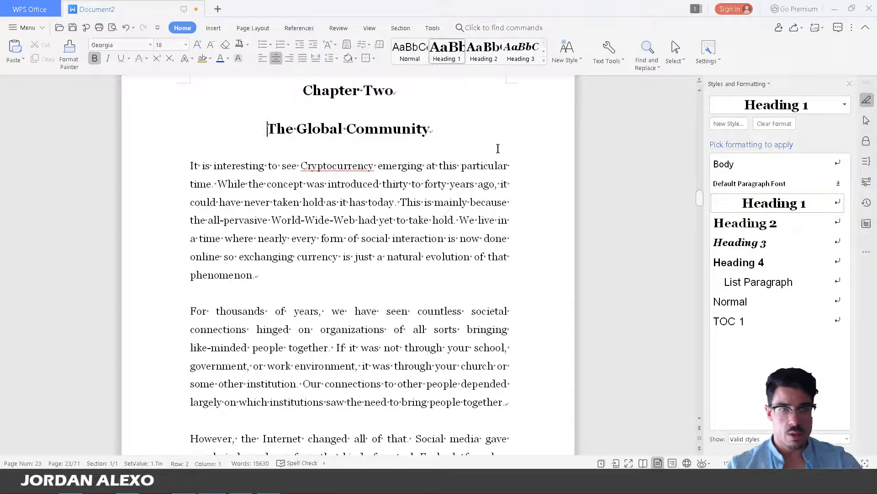
scroll(343, 126, "up", 1)
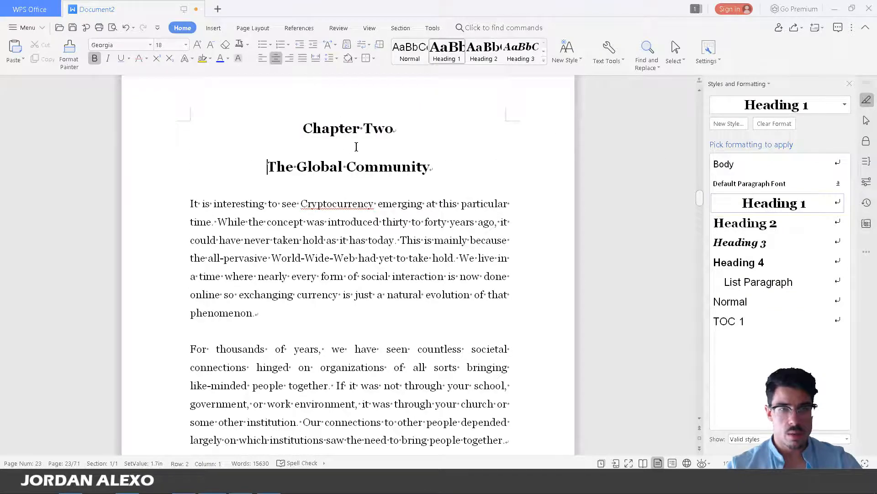
scroll(356, 147, "up", 2)
Examine the title page and the copyright pages for page breaks and spacing.
left_click_drag(697, 198, 691, 87)
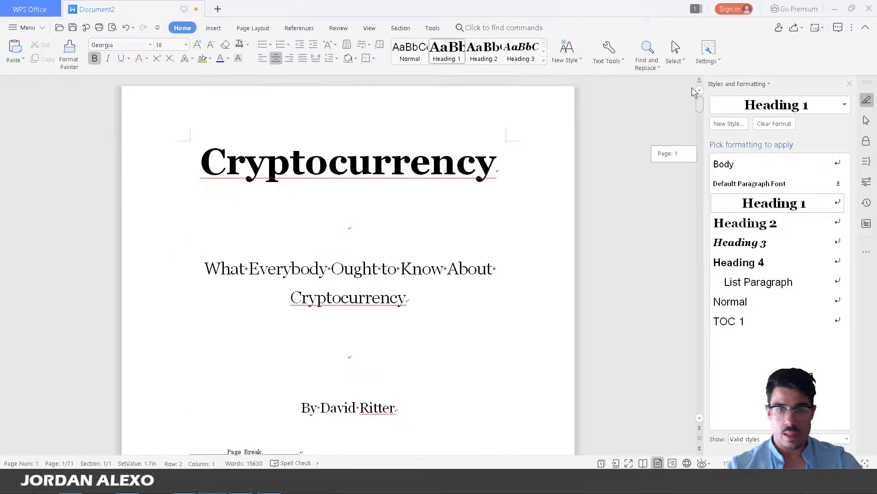
scroll(577, 302, "down", 20)
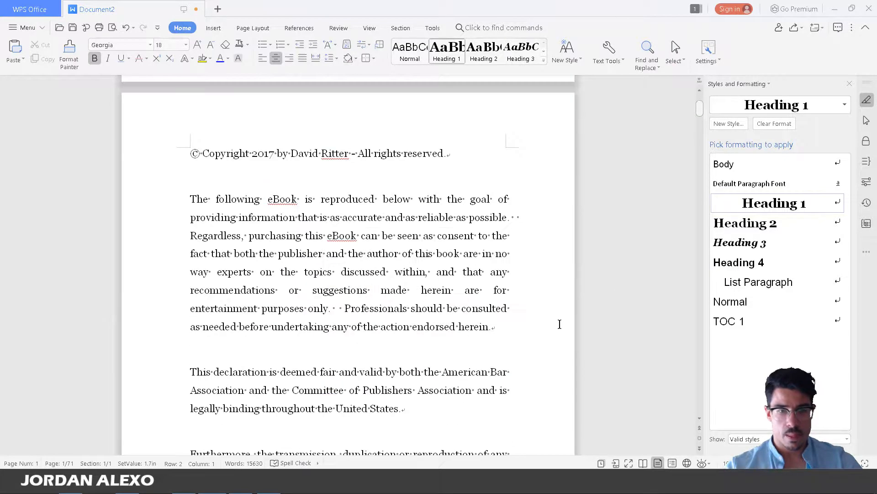
scroll(558, 325, "down", 8)
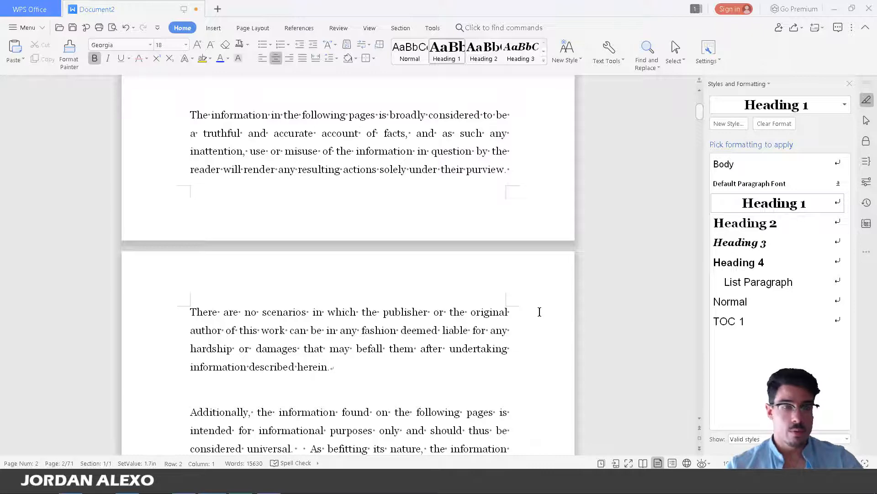
scroll(515, 368, "down", 4)
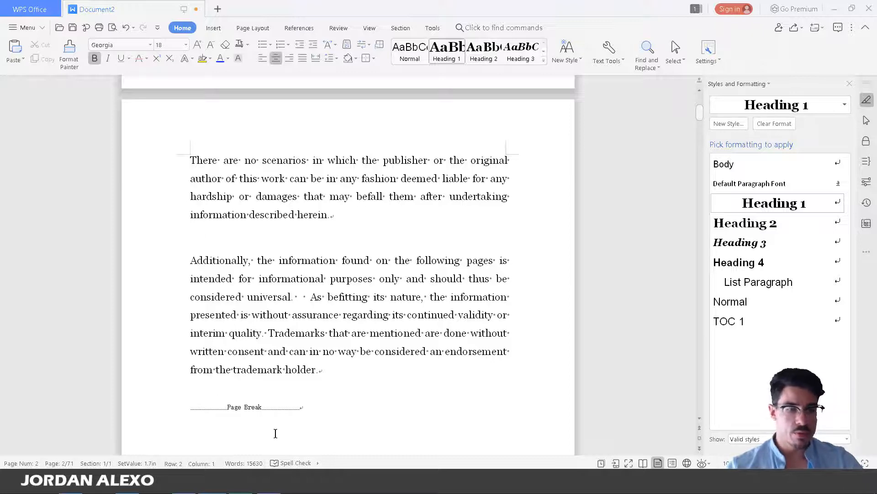
scroll(323, 424, "up", 10)
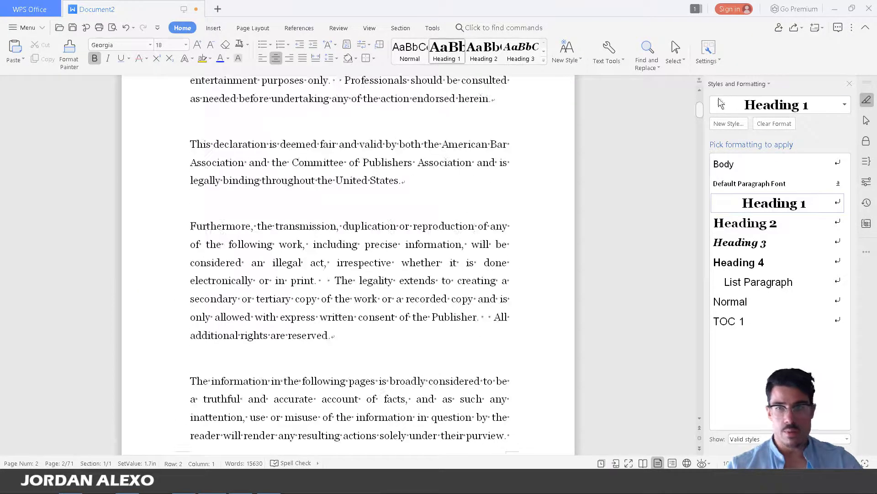
left_click_drag(699, 111, 695, 105)
scroll(556, 269, "down", 20)
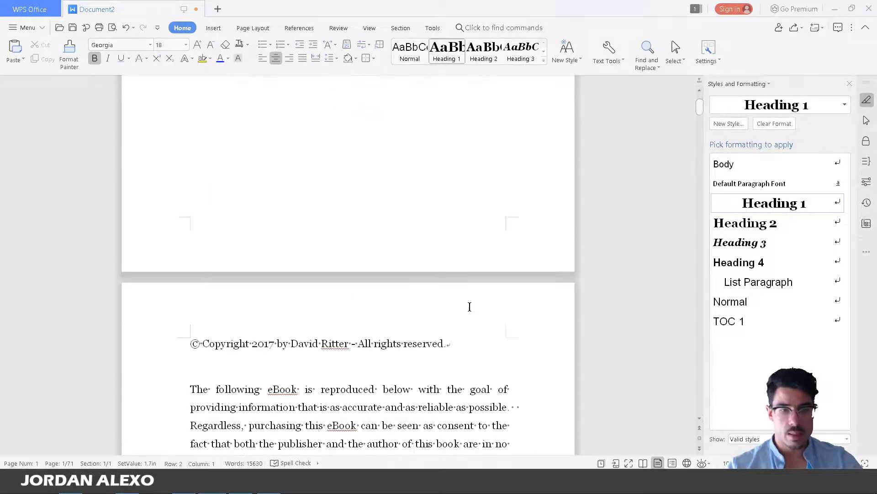
scroll(397, 303, "up", 8)
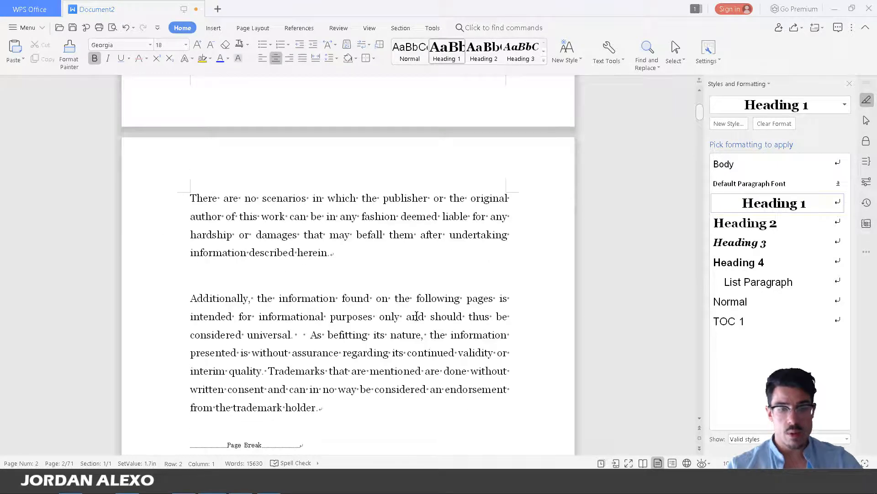
Delete the extra spaces between "universal." and "As befitting" in the last copyright paragraph.
scroll(416, 314, "down", 5)
left_click(314, 144)
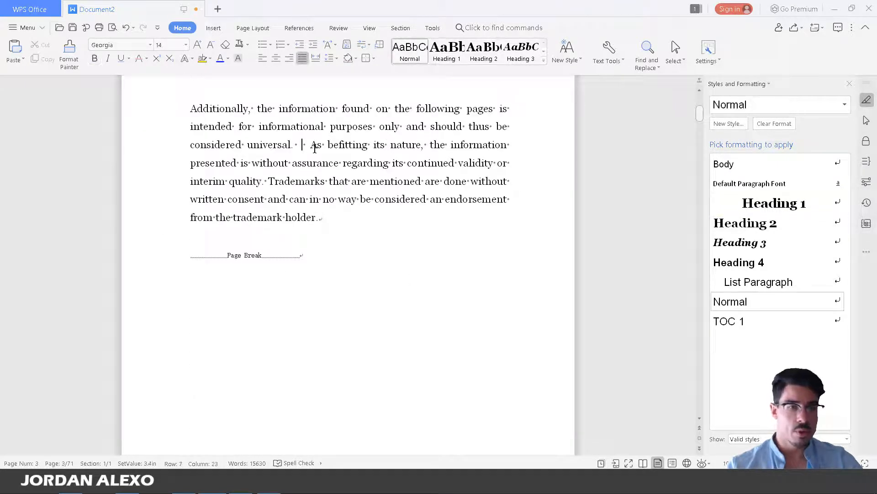
key("BackSpace")
key("Delete")
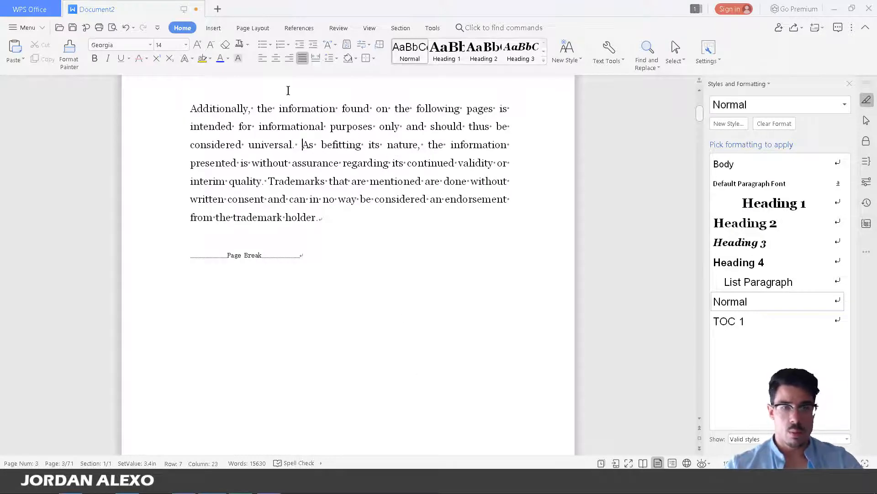
scroll(543, 381, "down", 18)
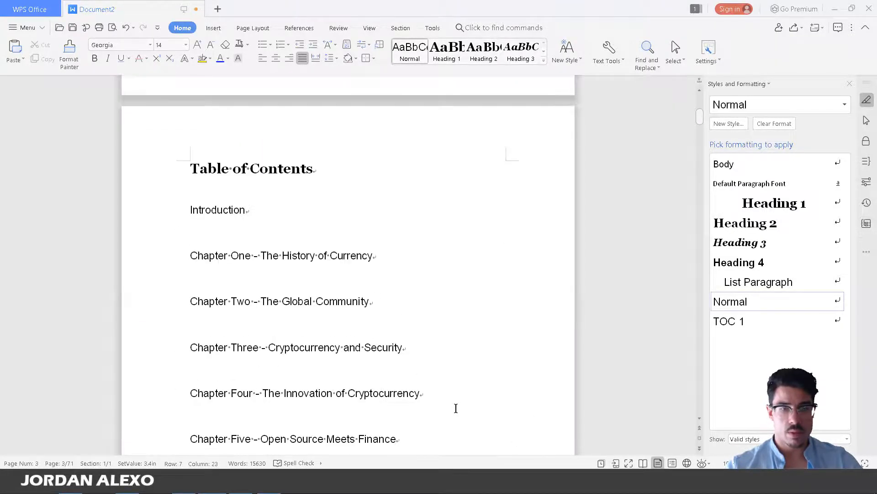